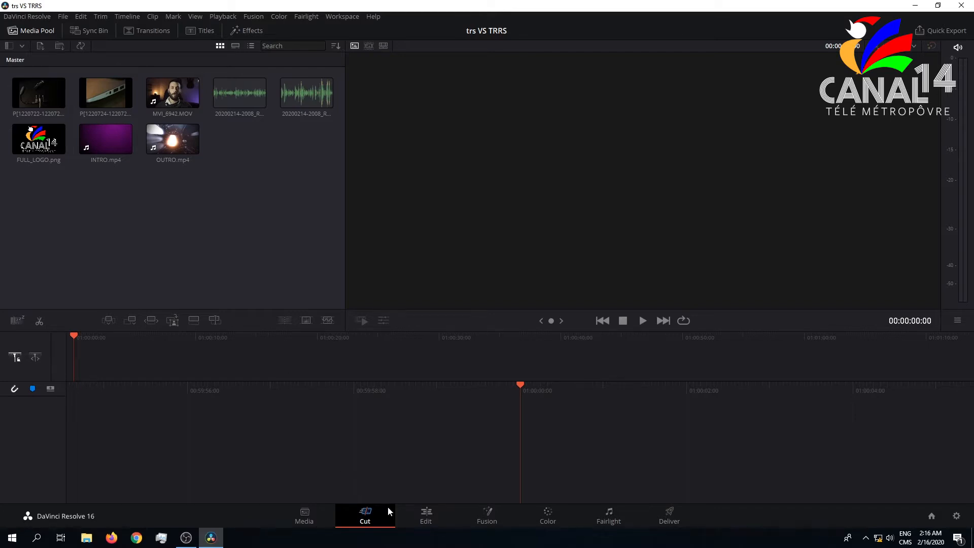
# Go to the Edit page and place the MVI_6942.MOV clip at the start of the empty timeline
pyautogui.click(420, 516)
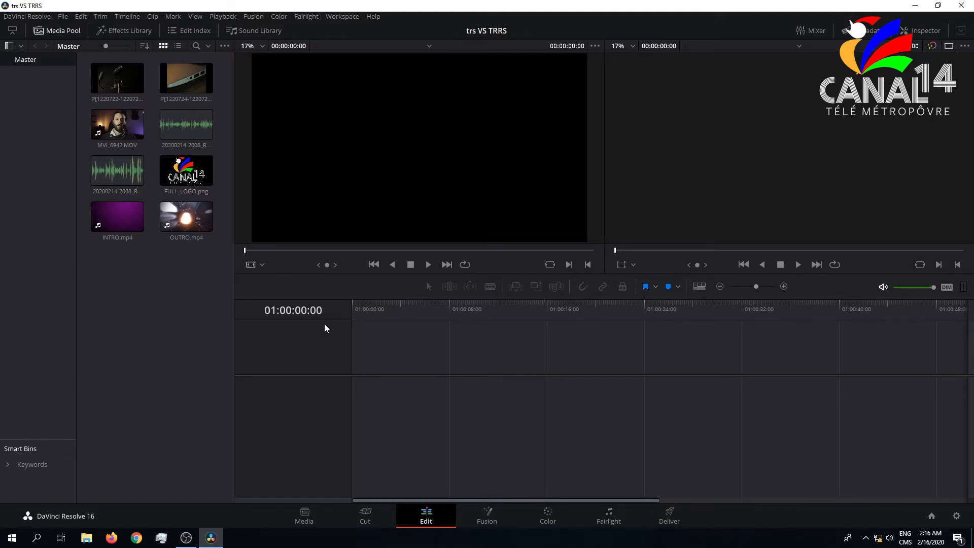
pyautogui.click(114, 125)
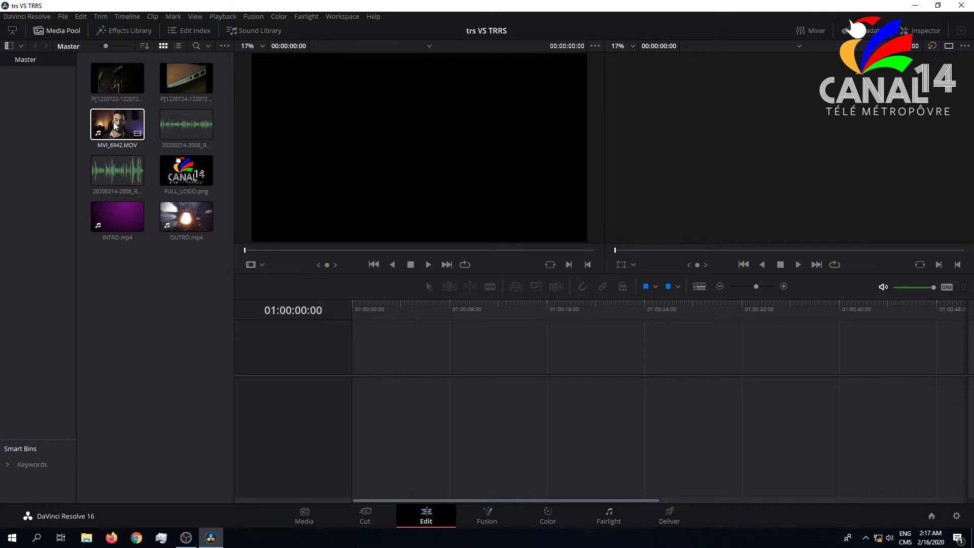
pyautogui.doubleClick(115, 126)
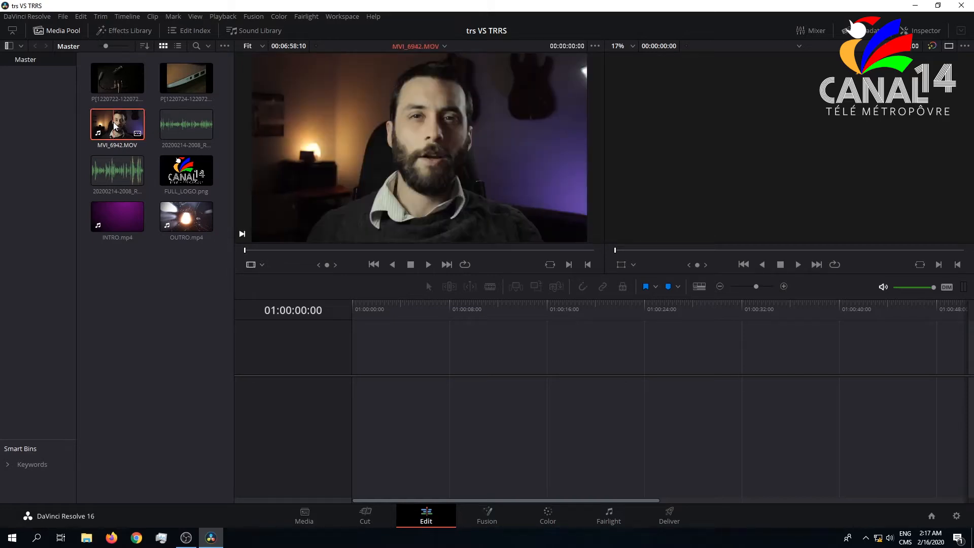
pyautogui.moveTo(114, 126); pyautogui.dragTo(356, 372)
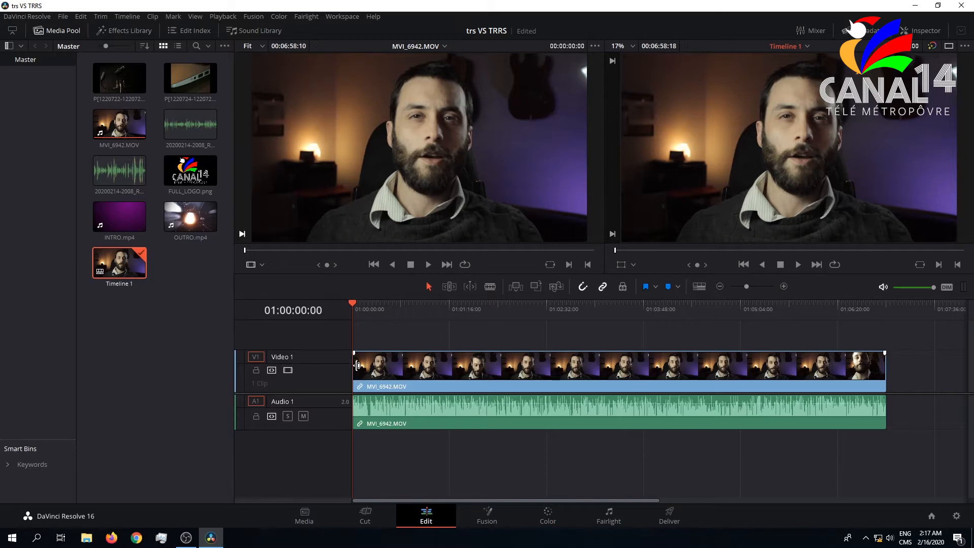
# Trim the end of the MVI_6942.MOV clip back to 01:06:48:05
pyautogui.press('space')
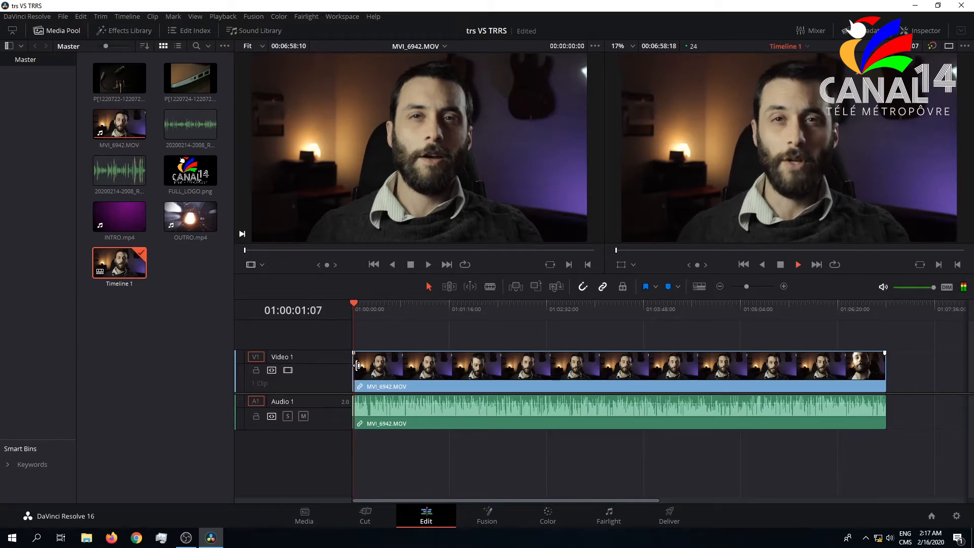
pyautogui.press('space')
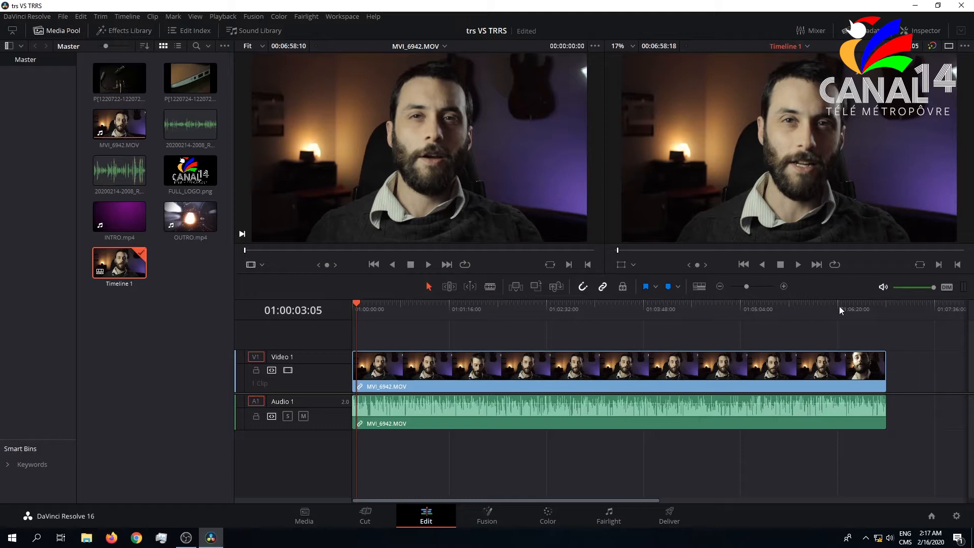
pyautogui.click(866, 306)
pyautogui.moveTo(867, 306); pyautogui.dragTo(876, 306)
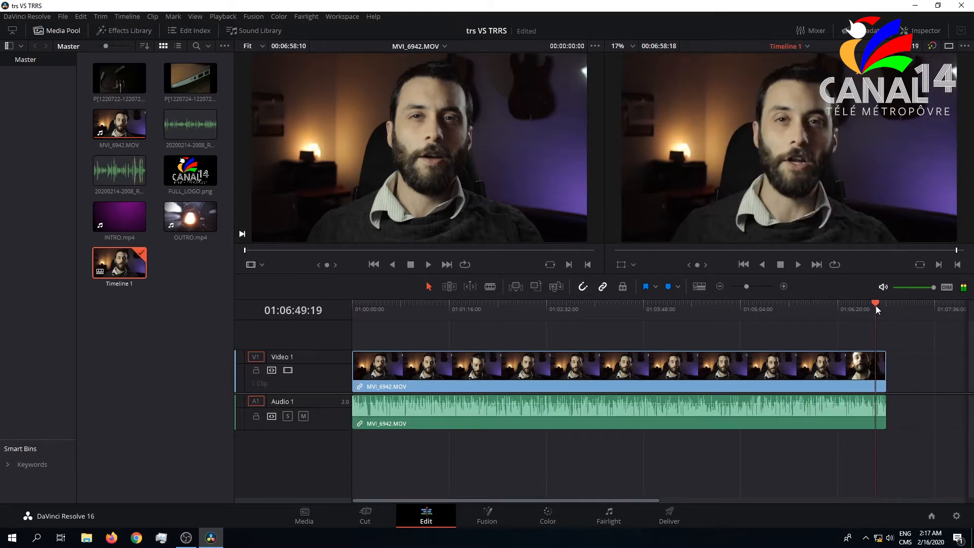
pyautogui.moveTo(876, 305)
pyautogui.mouseDown()
pyautogui.moveTo(669, 305)
pyautogui.moveTo(874, 312)
pyautogui.mouseUp()
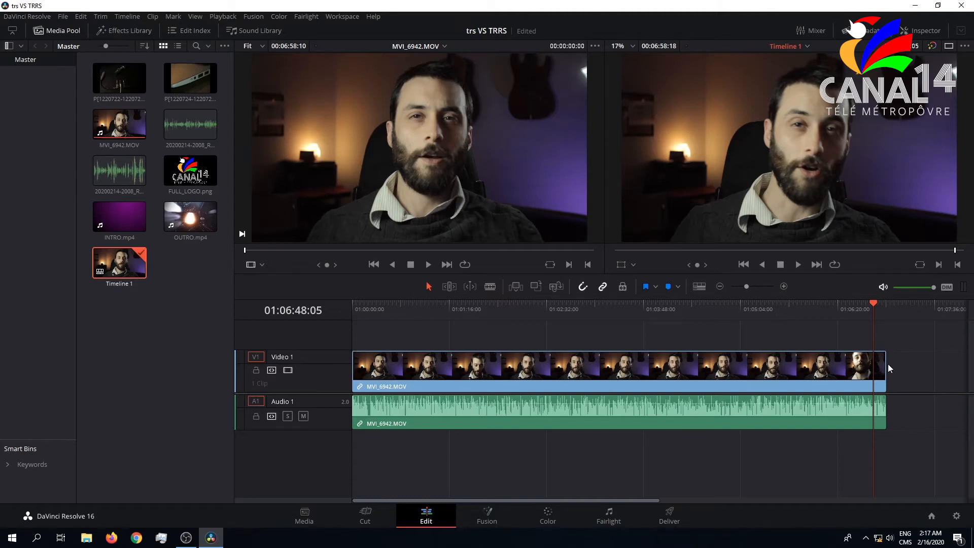
pyautogui.moveTo(886, 364); pyautogui.dragTo(875, 363)
# Play the ending and extend the end of the MVI_6942.MOV clip to 01:06:56:22
pyautogui.press('space')
pyautogui.click(862, 303)
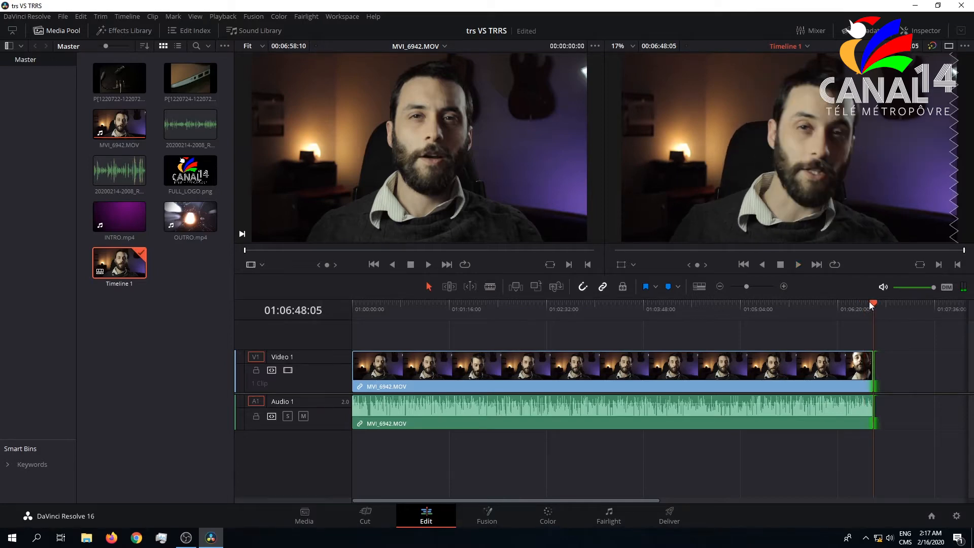
pyautogui.click(863, 303)
pyautogui.click(870, 304)
pyautogui.click(875, 366)
pyautogui.moveTo(875, 365); pyautogui.dragTo(884, 365)
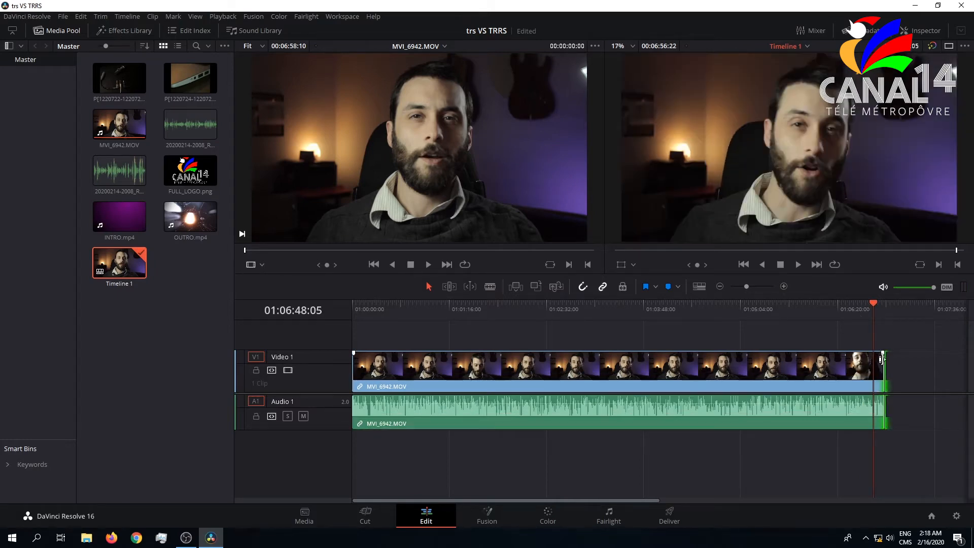
# Scrub and play the last seconds of the MVI_6942.MOV clip to examine where the speech ends
pyautogui.click(878, 303)
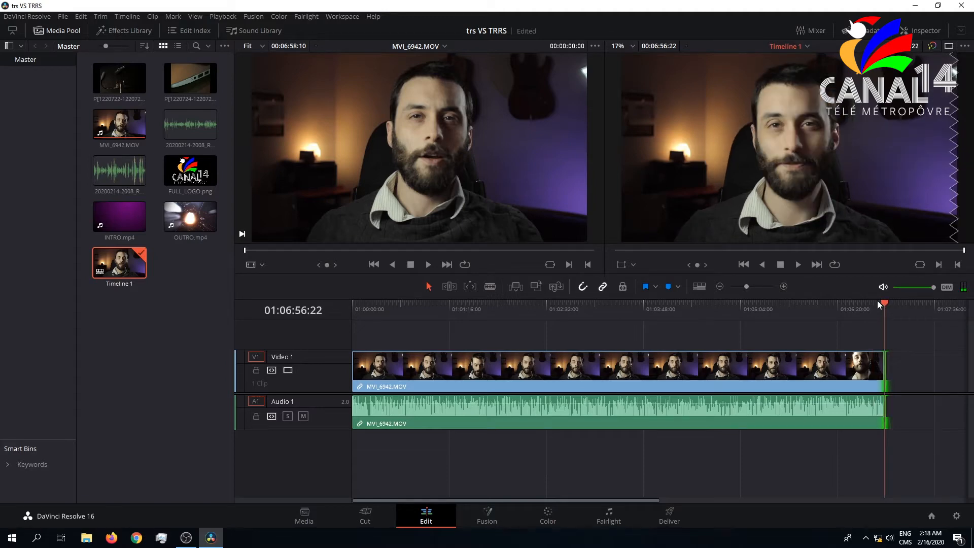
pyautogui.click(427, 304)
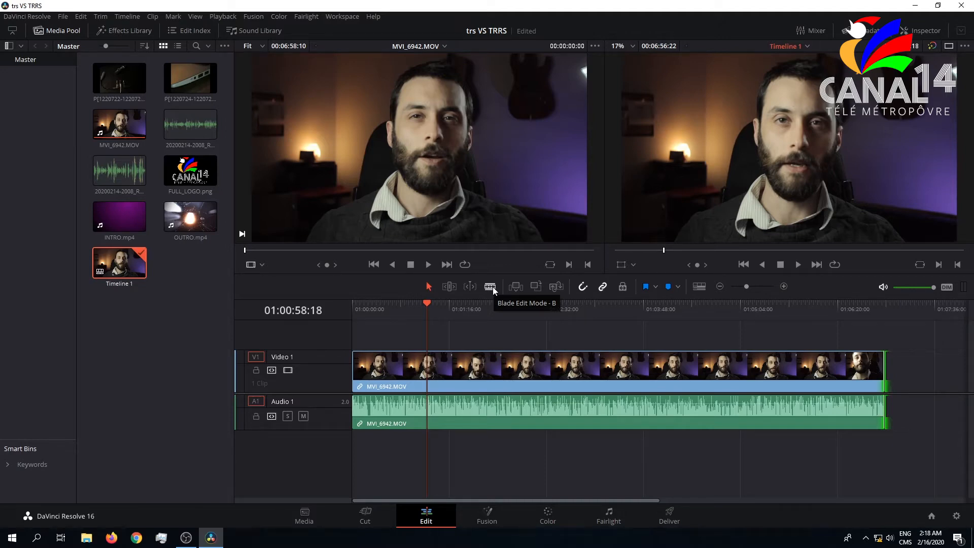
pyautogui.click(869, 305)
pyautogui.moveTo(868, 305); pyautogui.dragTo(877, 306)
pyautogui.press('space')
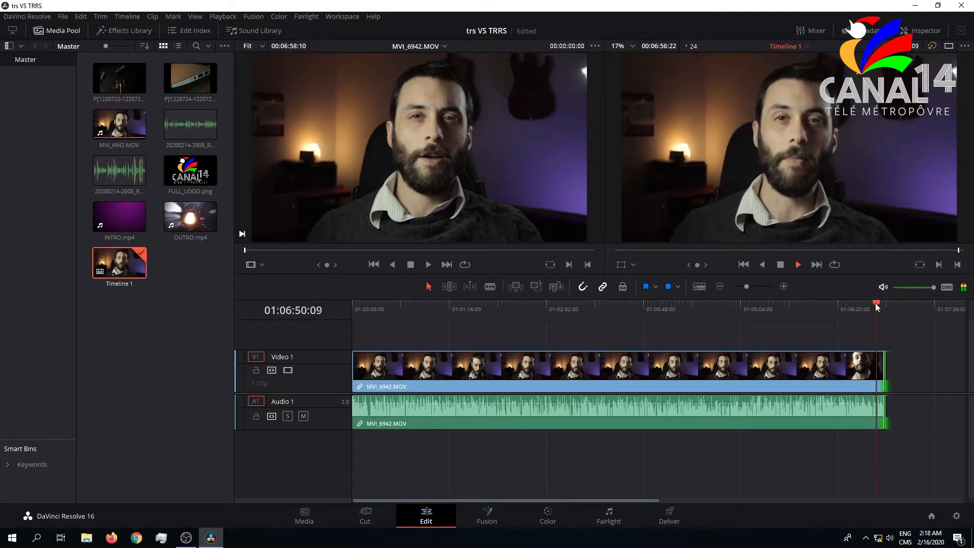
pyautogui.rightClick(876, 303)
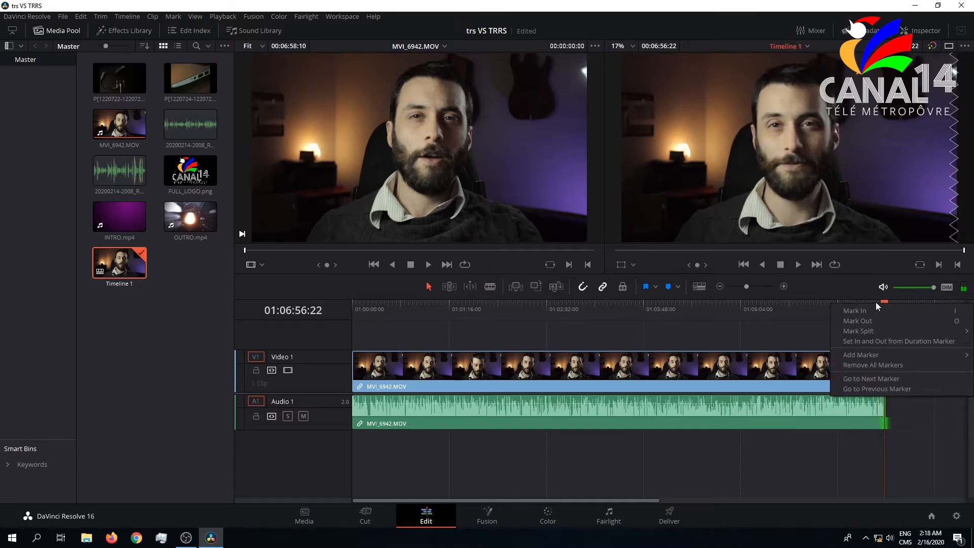
pyautogui.click(877, 302)
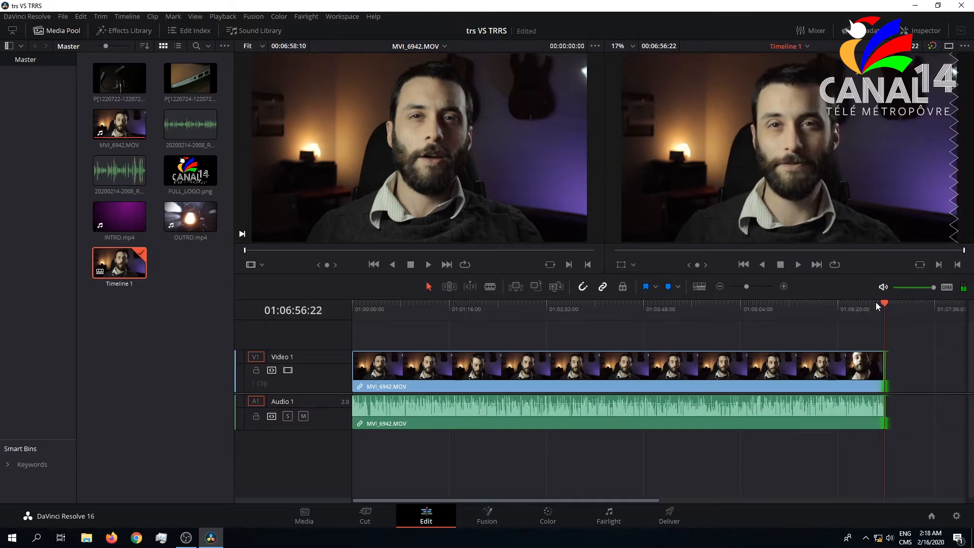
pyautogui.click(873, 303)
pyautogui.moveTo(874, 304); pyautogui.dragTo(877, 304)
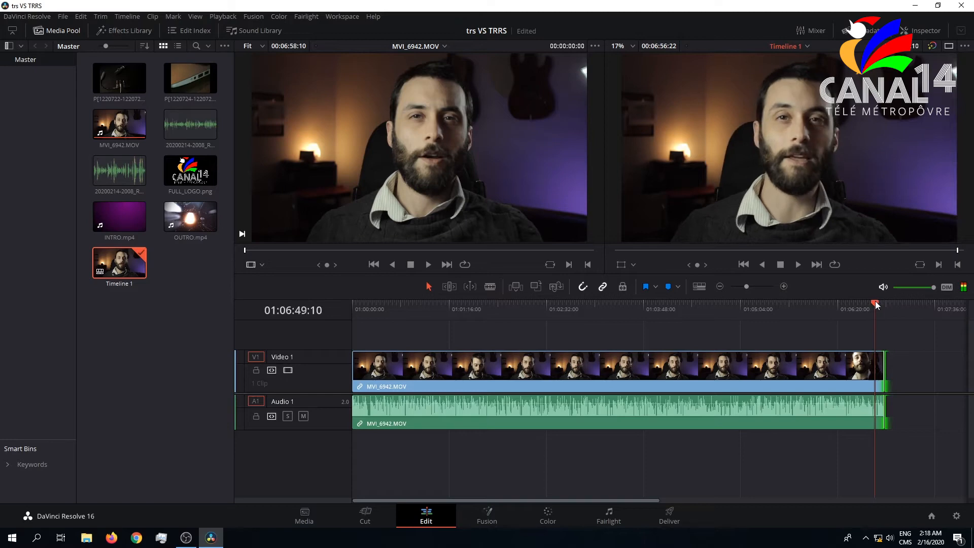
pyautogui.press('space')
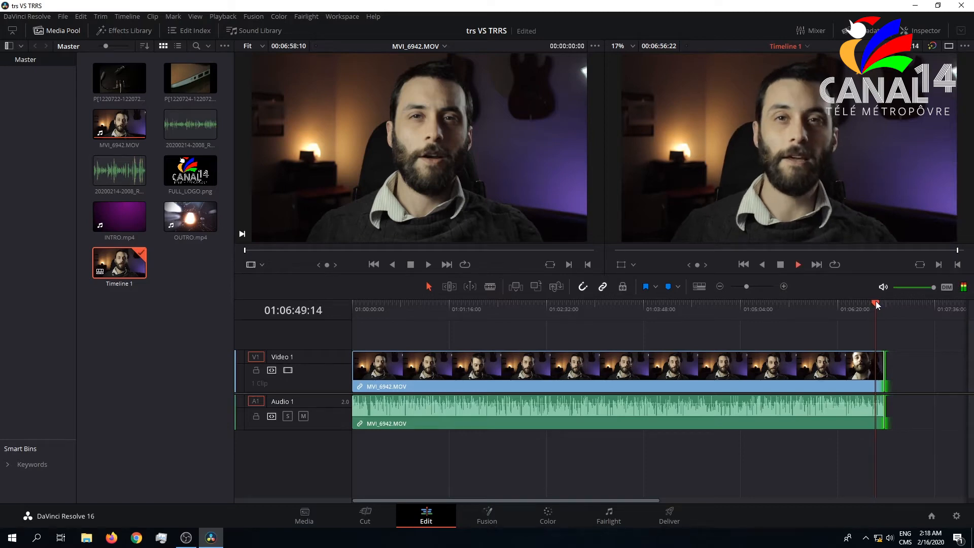
pyautogui.press('space')
pyautogui.press('v')
pyautogui.moveTo(876, 303); pyautogui.dragTo(875, 303)
pyautogui.press('v')
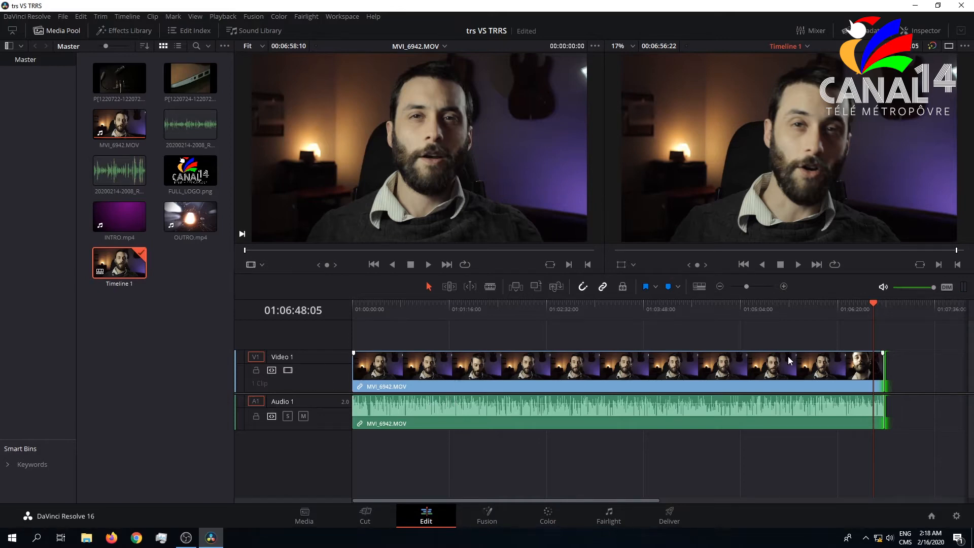
# Turn off snapping and split the MVI_6942.MOV clip at 01:06:56:08 with the blade
pyautogui.click(583, 287)
pyautogui.moveTo(875, 303); pyautogui.dragTo(881, 303)
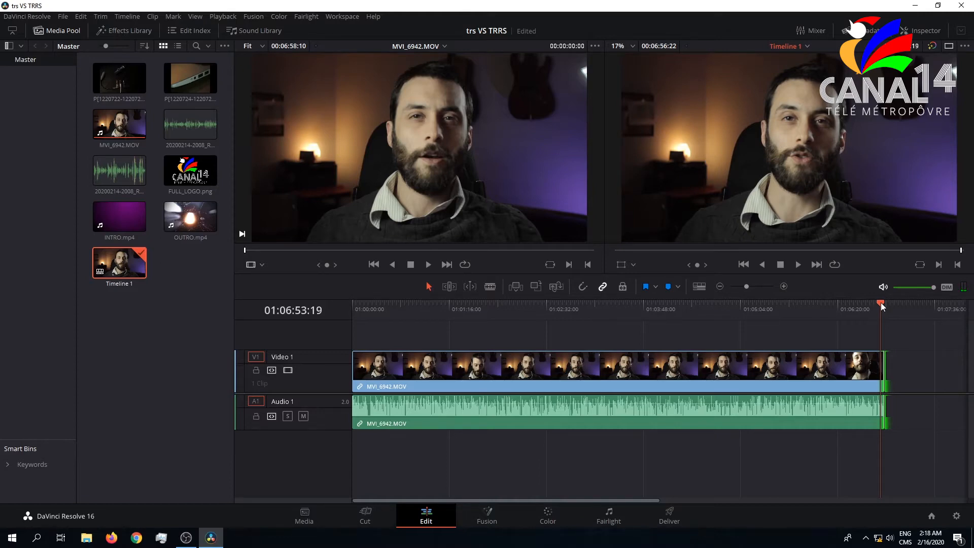
pyautogui.moveTo(881, 303); pyautogui.dragTo(885, 303)
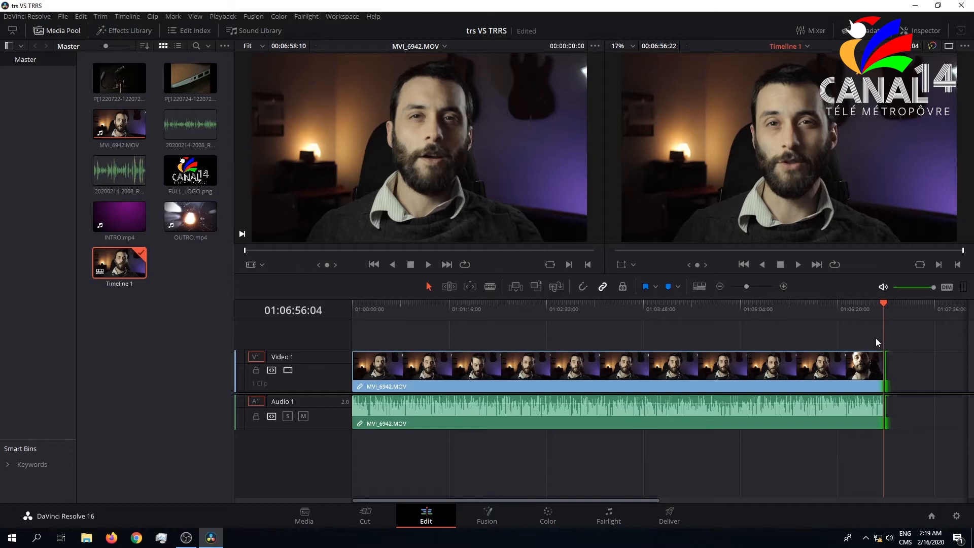
pyautogui.scroll(5, 878, 340)
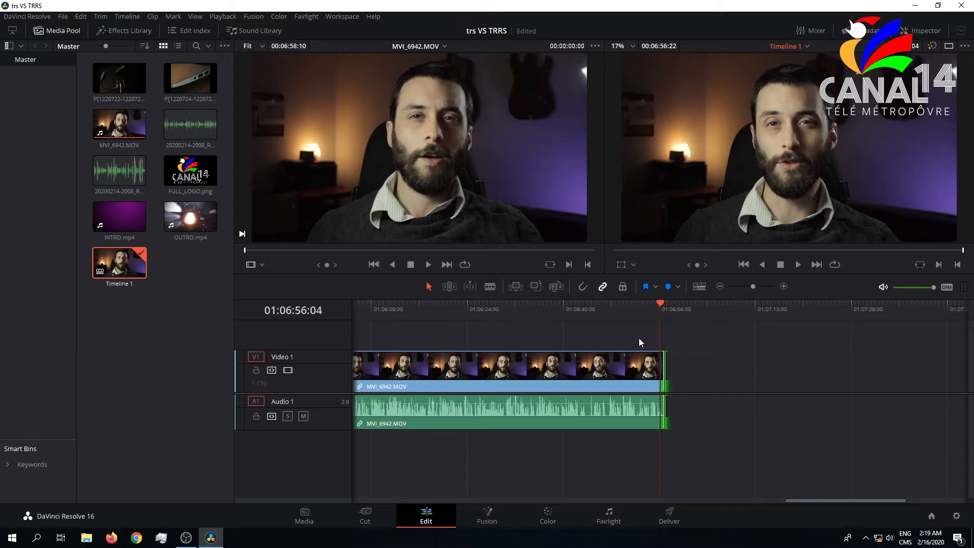
pyautogui.scroll(4, 638, 338)
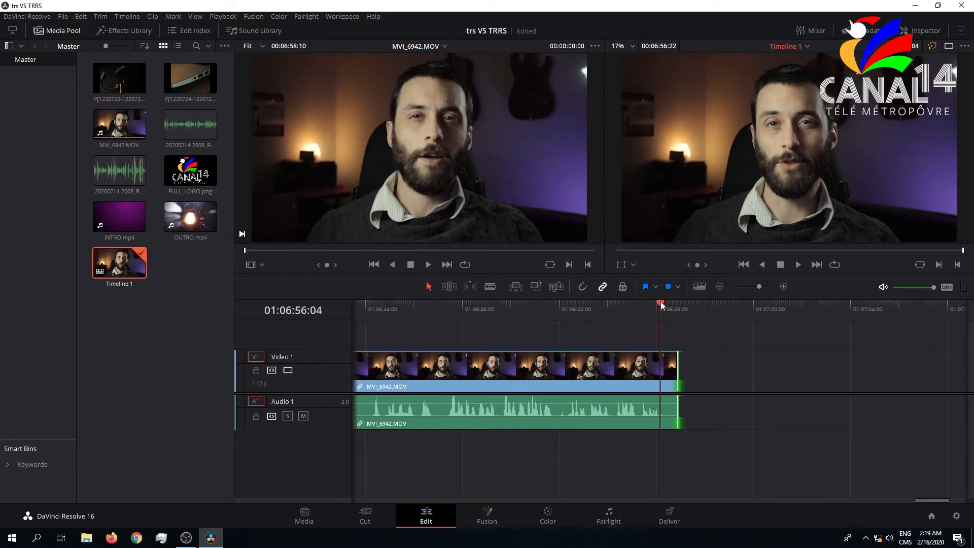
pyautogui.moveTo(662, 304); pyautogui.dragTo(666, 305)
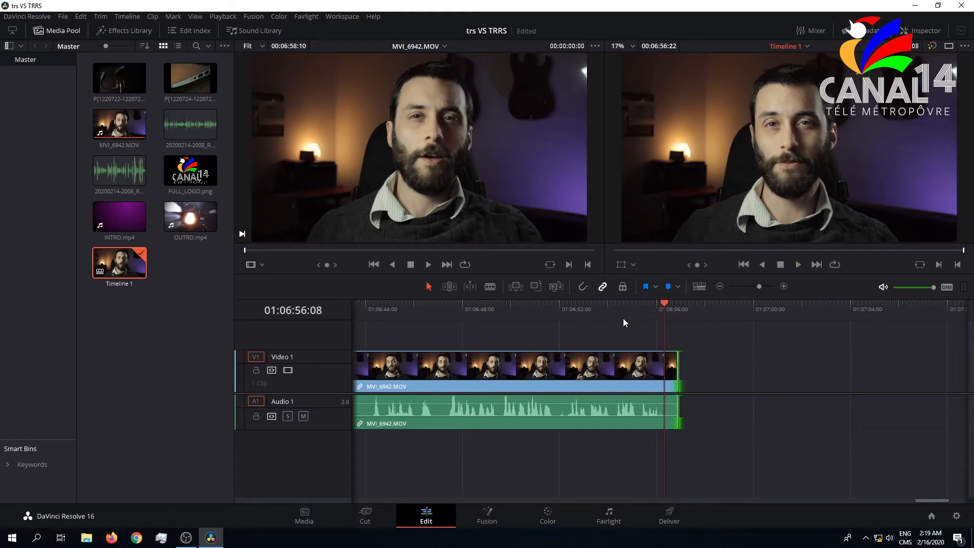
pyautogui.click(490, 287)
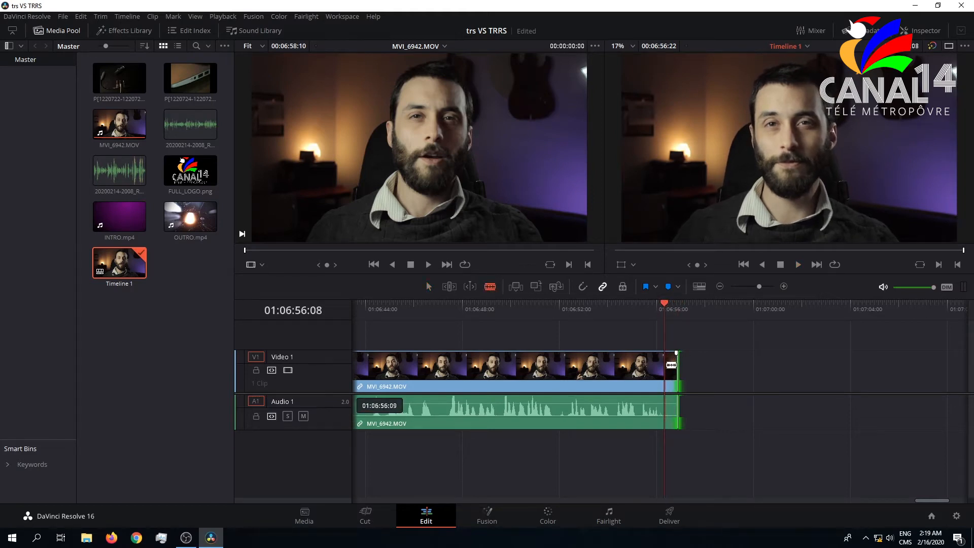
pyautogui.click(667, 365)
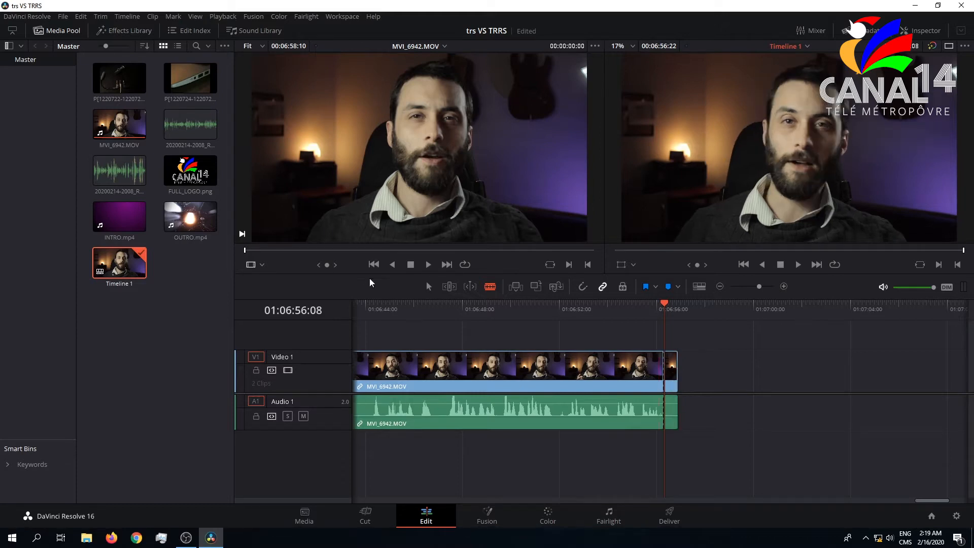
# Delete the short leftover piece after the cut at the end of the timeline
pyautogui.click(430, 286)
pyautogui.click(671, 369)
pyautogui.press('Delete')
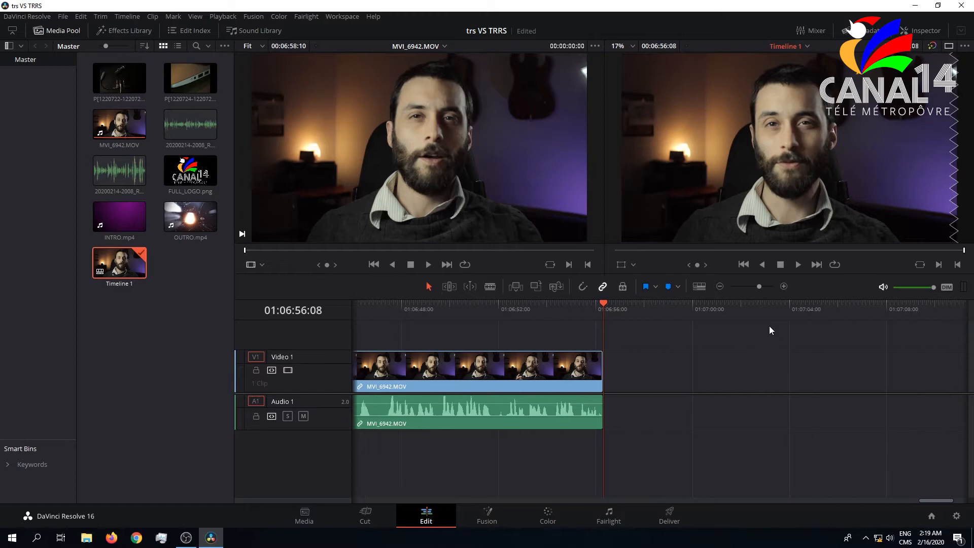
# Play the trimmed clip from its start and near its end to check both passages
pyautogui.hscroll(1, 592, 307)
pyautogui.scroll(-10, 518, 331)
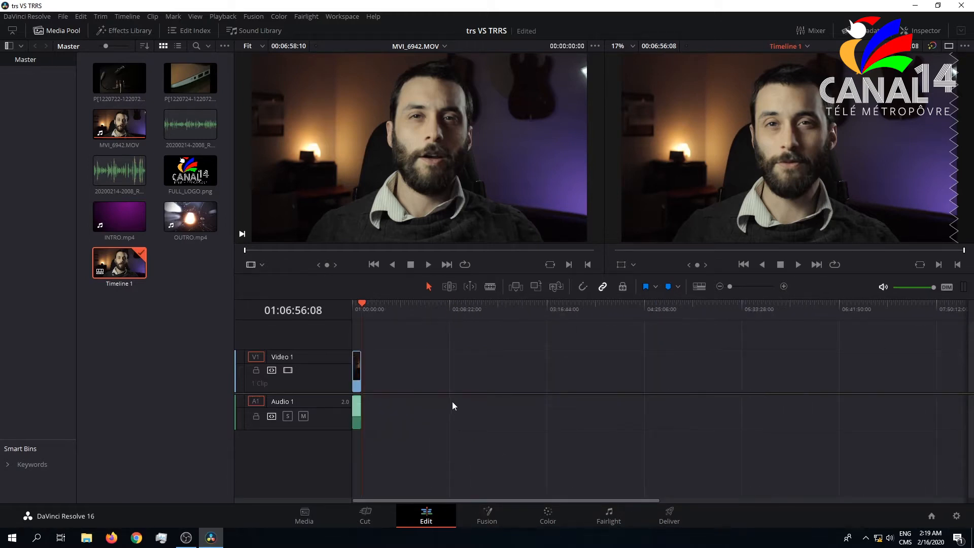
pyautogui.scroll(8, 403, 346)
pyautogui.click(366, 308)
pyautogui.press('Home')
pyautogui.press('space')
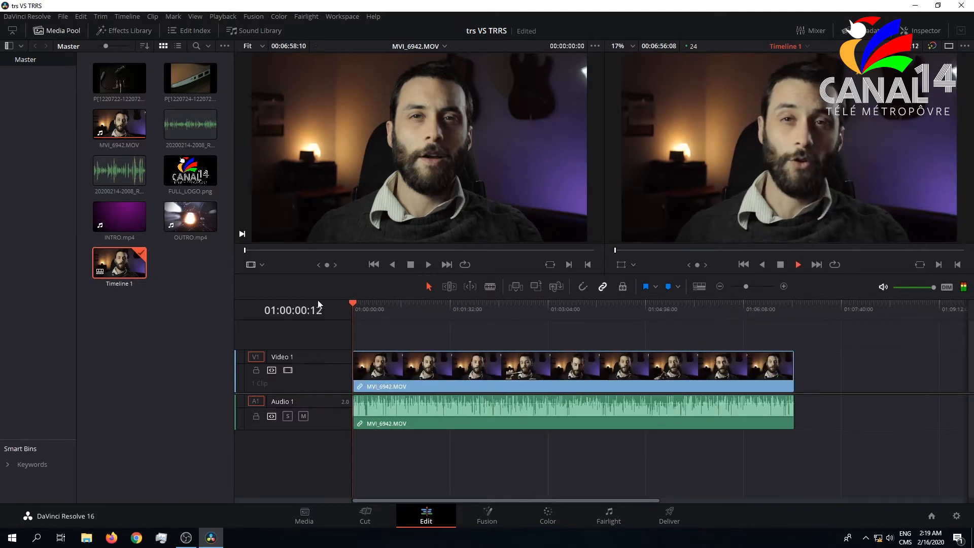
pyautogui.click(770, 306)
pyautogui.moveTo(770, 306); pyautogui.dragTo(792, 306)
pyautogui.press('space')
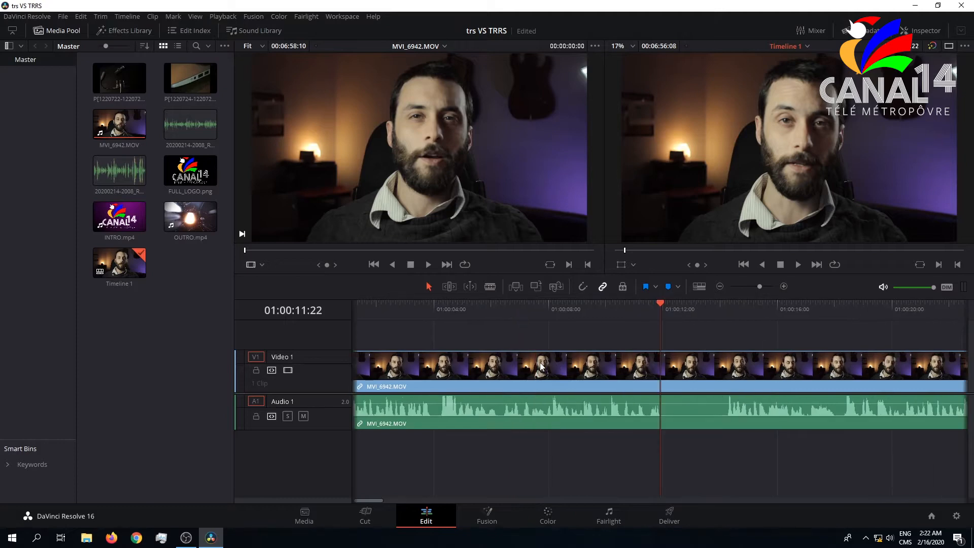
# Insert INTRO.mp4 into the timeline at 01:00:12:03, splitting the MVI_6942.MOV clip there
pyautogui.click(661, 303)
pyautogui.moveTo(661, 305)
pyautogui.mouseDown()
pyautogui.moveTo(677, 305)
pyautogui.moveTo(656, 306)
pyautogui.moveTo(668, 306)
pyautogui.mouseUp()
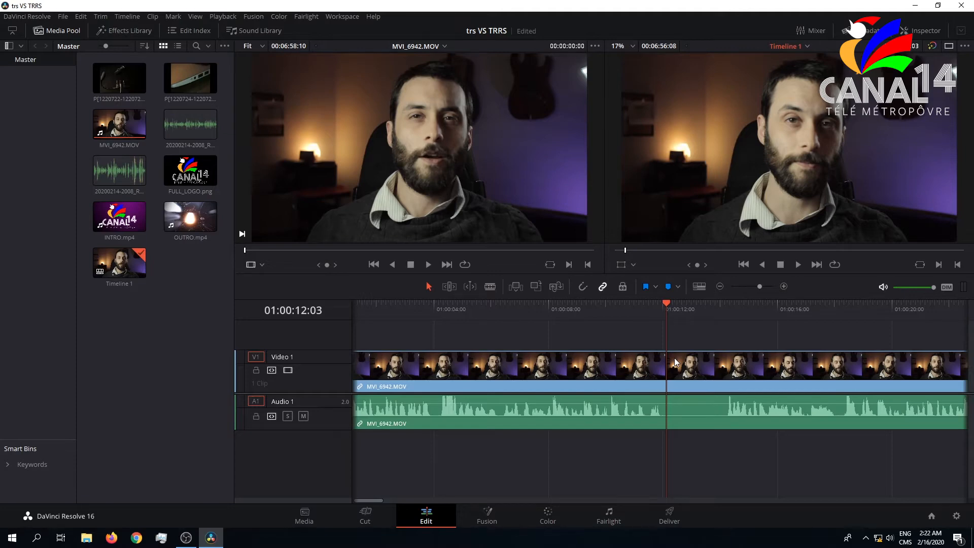
pyautogui.click(127, 219)
pyautogui.rightClick(125, 218)
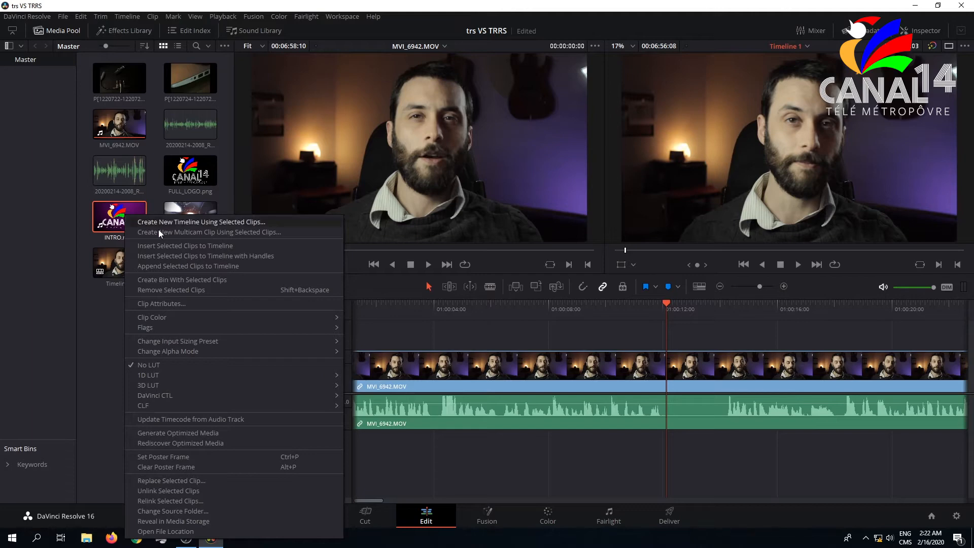
pyautogui.click(194, 245)
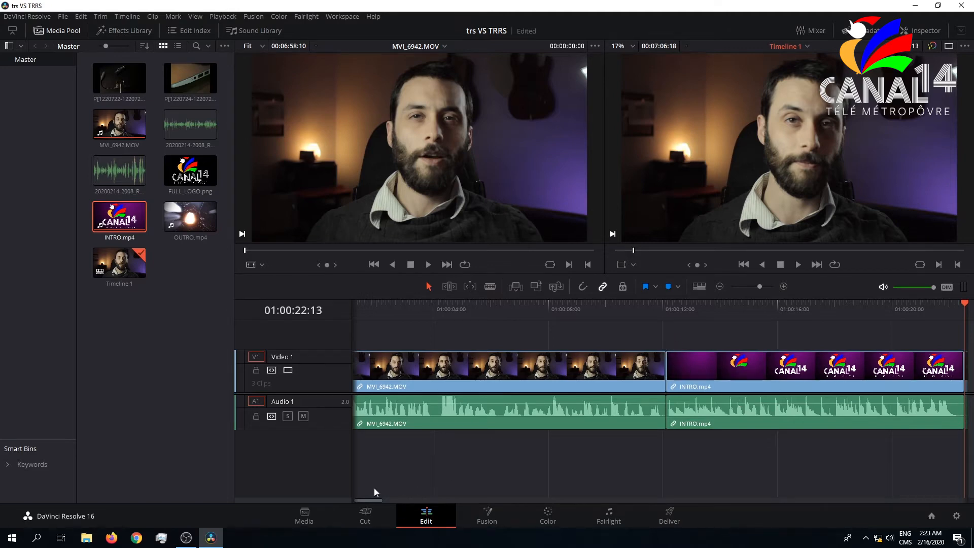
# Place the playhead at 01:00:13:07 over INTRO.mp4 and lower the clip's audio level directly on the timeline
pyautogui.moveTo(373, 500); pyautogui.dragTo(384, 501)
pyautogui.moveTo(486, 308); pyautogui.dragTo(498, 313)
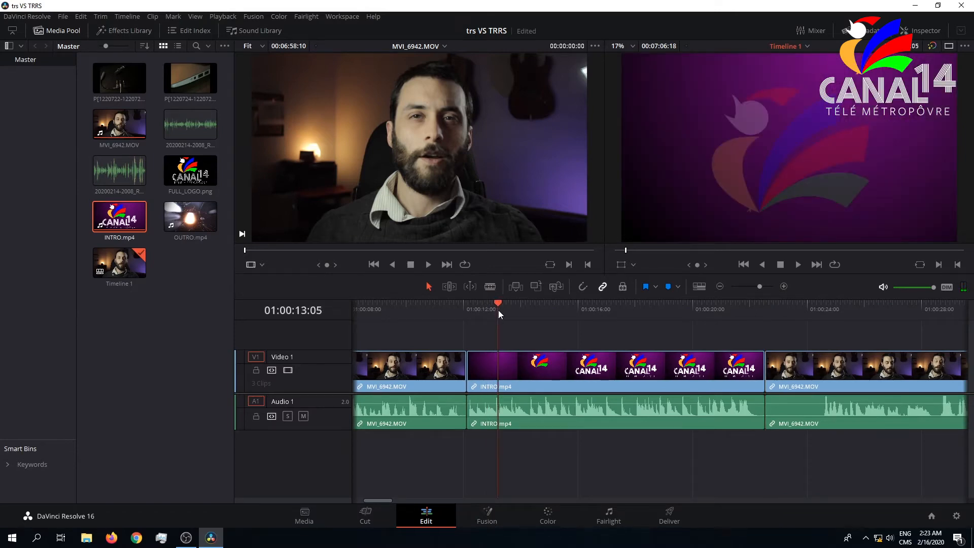
pyautogui.moveTo(499, 304); pyautogui.dragTo(500, 303)
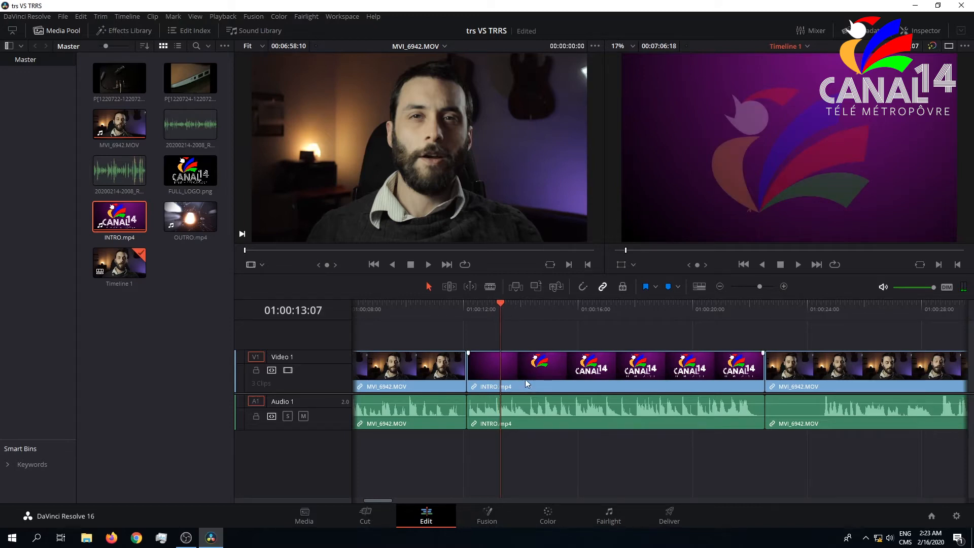
pyautogui.click(526, 404)
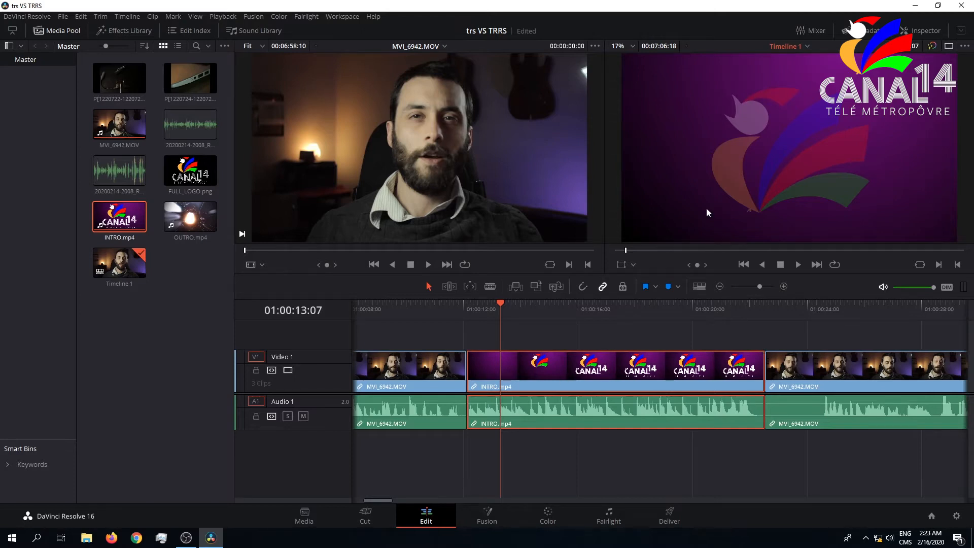
pyautogui.rightClick(509, 376)
pyautogui.rightClick(486, 368)
pyautogui.rightClick(487, 369)
pyautogui.click(554, 385)
pyautogui.moveTo(540, 404); pyautogui.dragTo(544, 405)
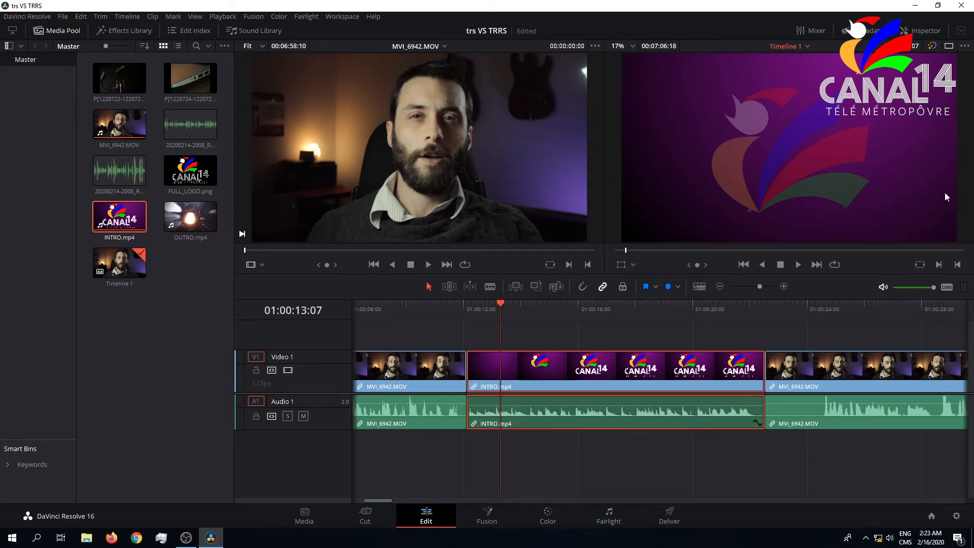
# Set the clip volume of INTRO.mp4 to -6 in the Inspector and play the intro to check its level
pyautogui.click(907, 30)
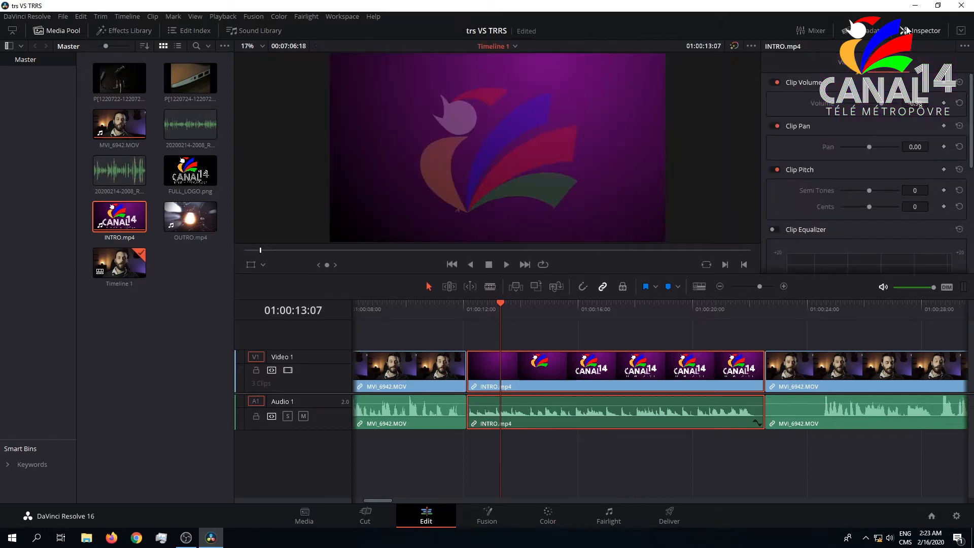
pyautogui.click(553, 383)
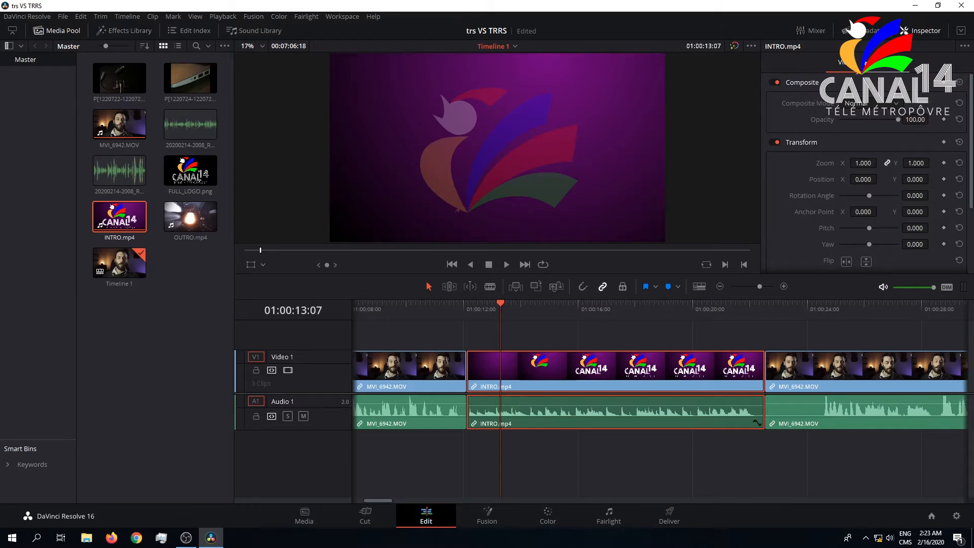
pyautogui.click(887, 66)
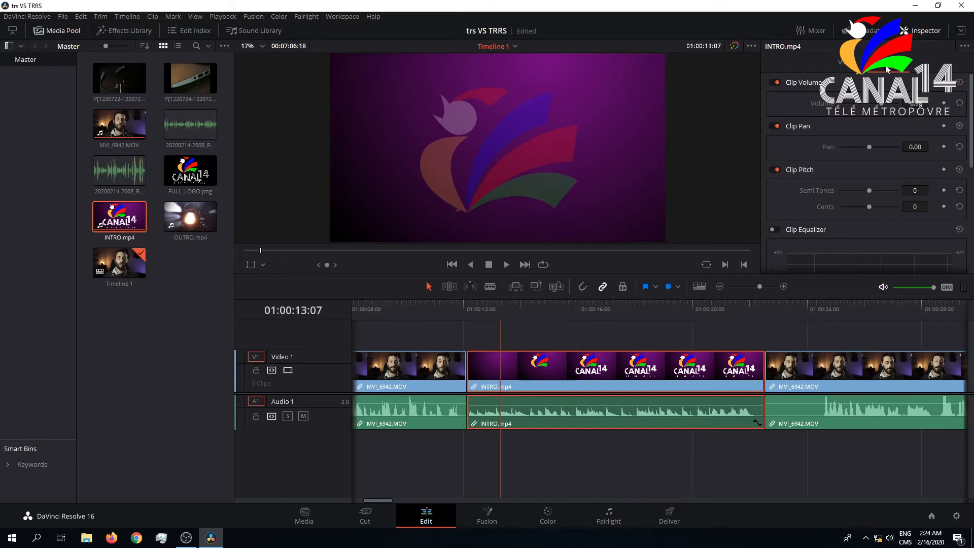
pyautogui.moveTo(882, 102); pyautogui.dragTo(881, 102)
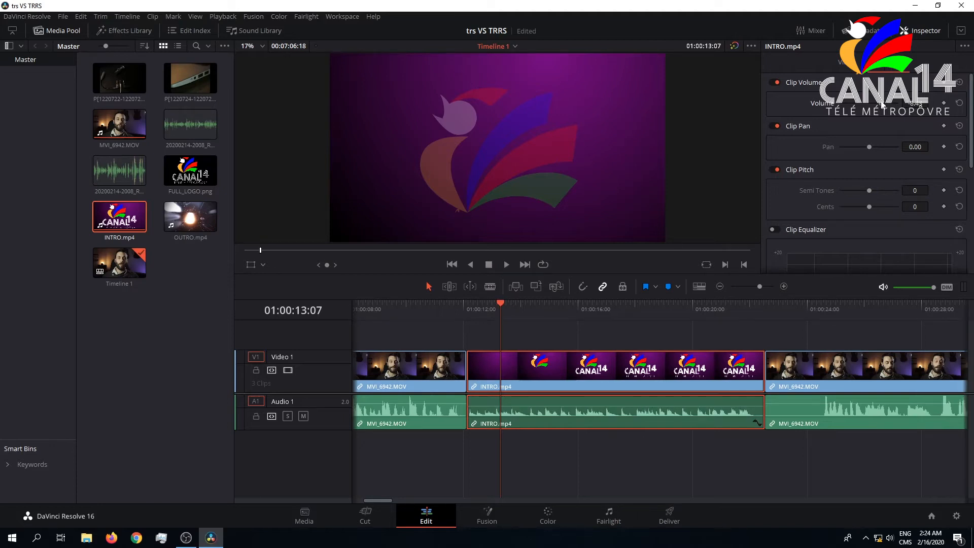
pyautogui.click(919, 104)
pyautogui.write('-6')
pyautogui.press('Return')
pyautogui.press('space')
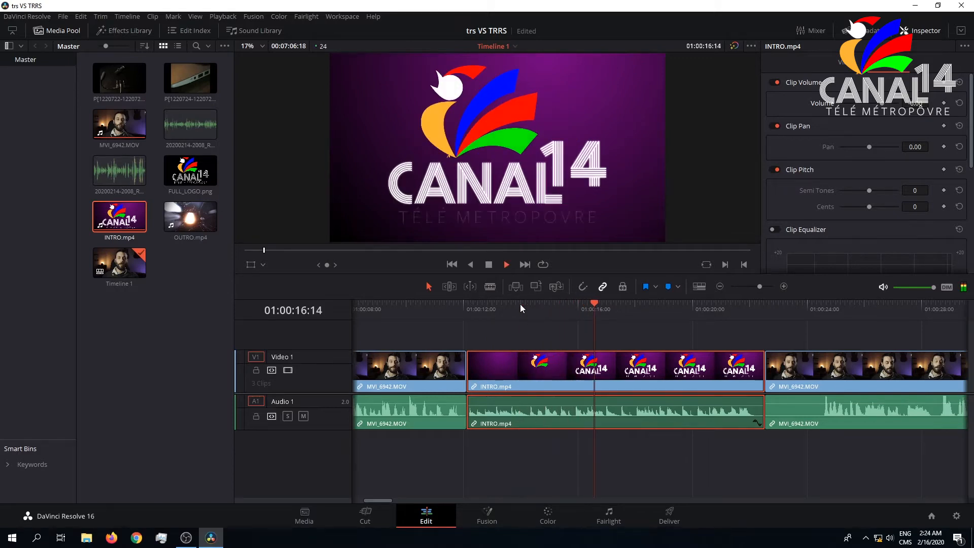
pyautogui.press('space')
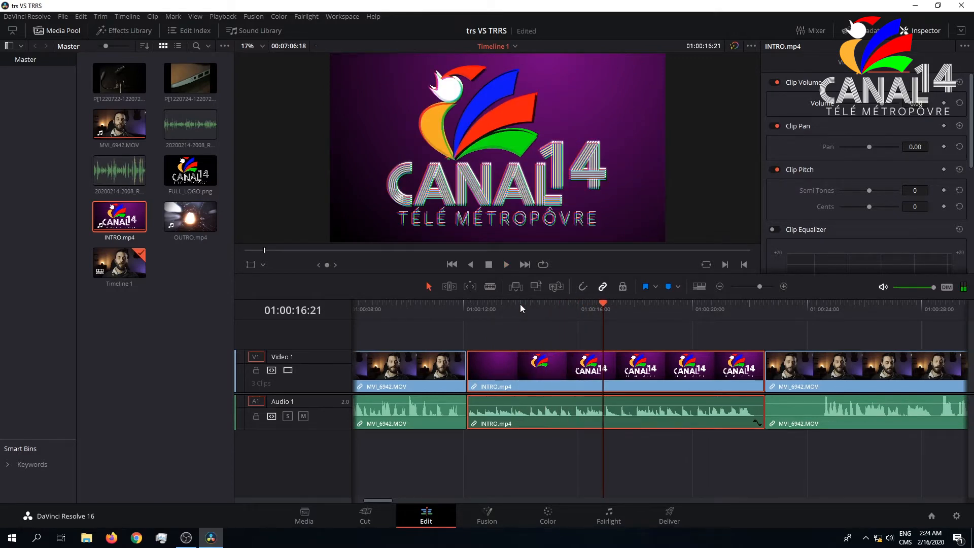
# Split the MVI_6942.MOV clip that follows the intro at 01:00:23:17 with the blade
pyautogui.moveTo(386, 499); pyautogui.dragTo(401, 499)
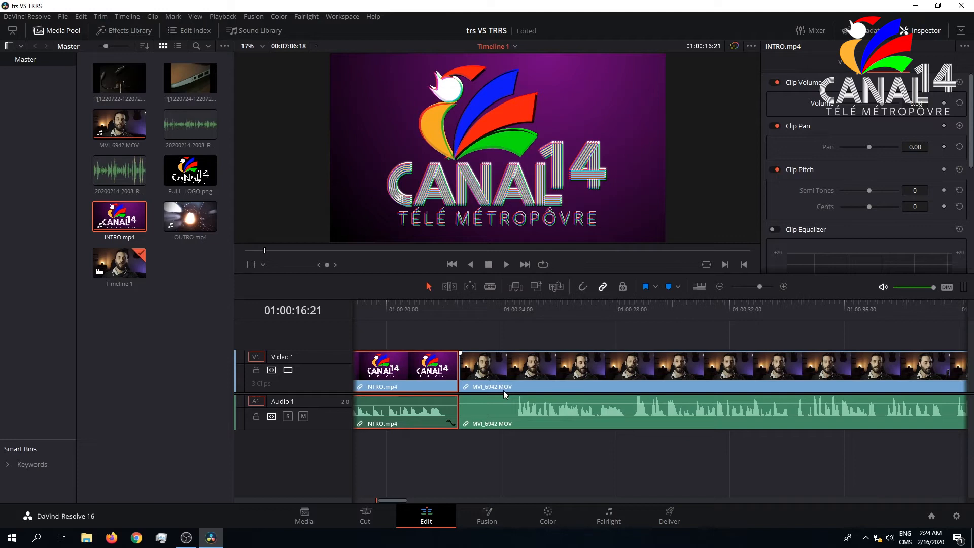
pyautogui.moveTo(447, 307); pyautogui.dragTo(516, 304)
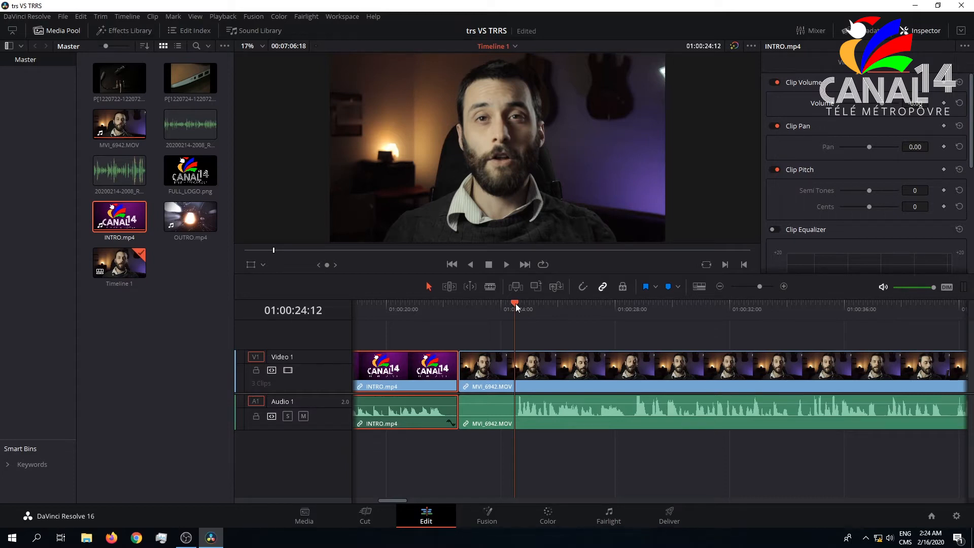
pyautogui.moveTo(516, 303); pyautogui.dragTo(493, 304)
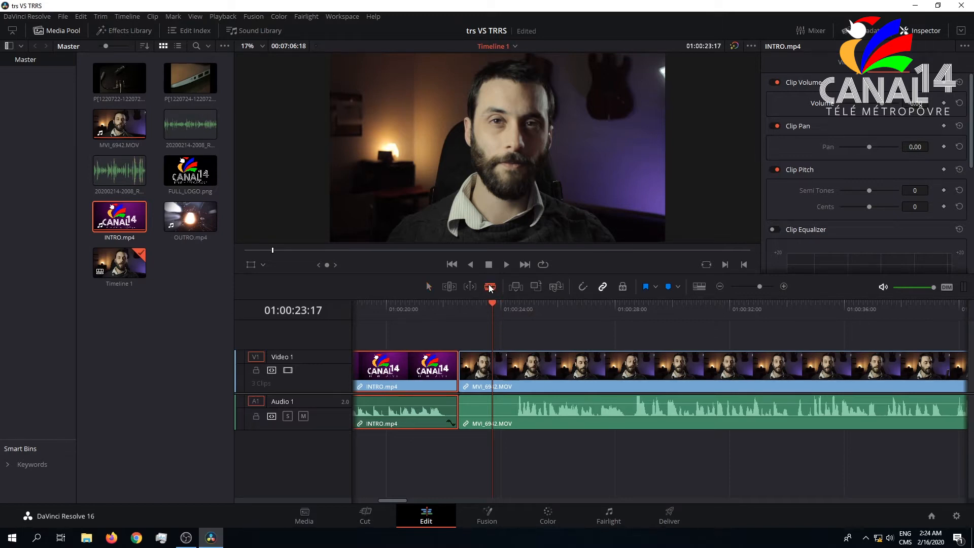
pyautogui.click(491, 391)
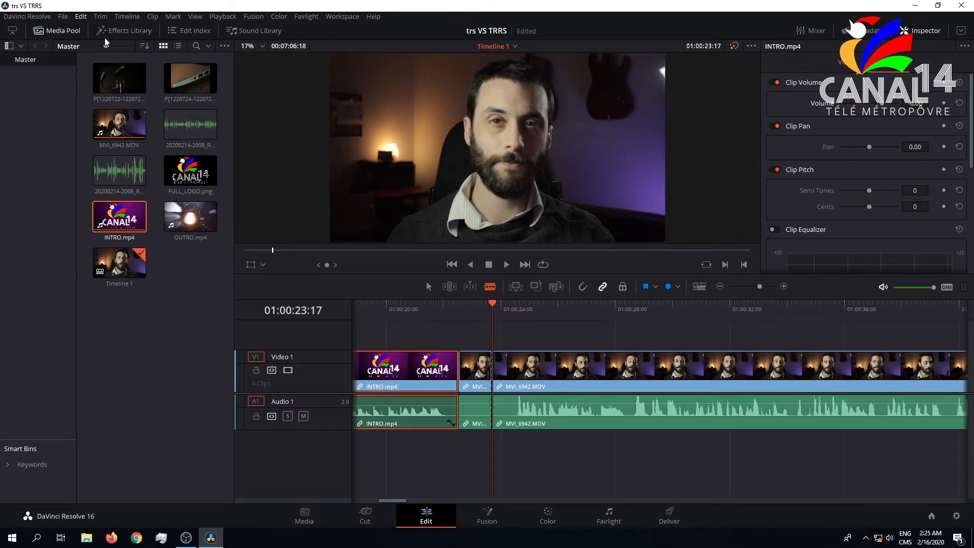
# Try a plain delete of the short MVI_6942.MOV piece after the intro, and undo the deletion
pyautogui.press('a')
pyautogui.click(484, 375)
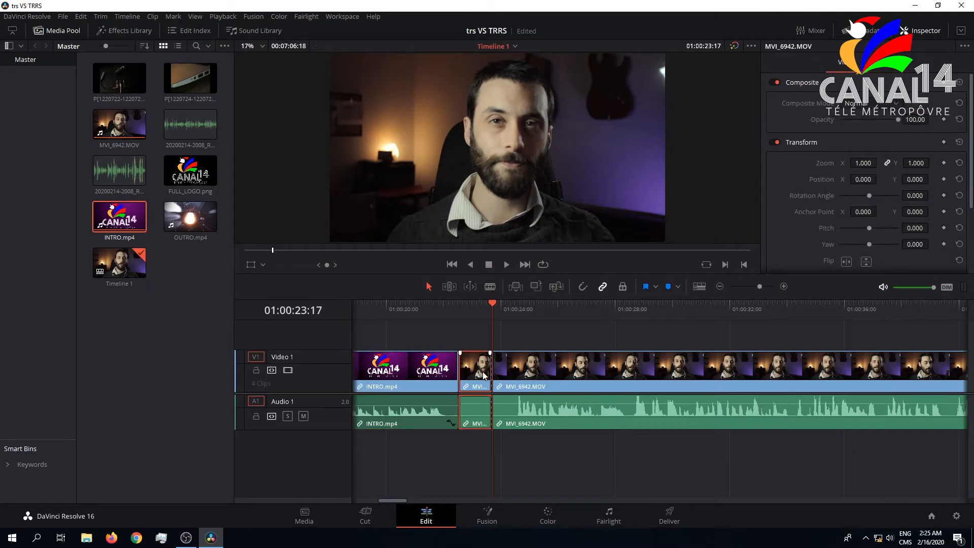
pyautogui.press('BackSpace')
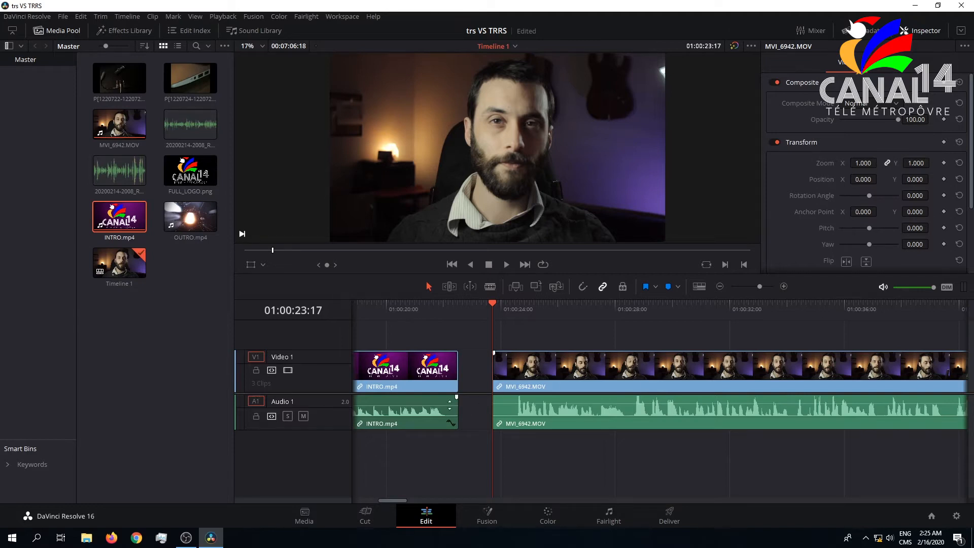
pyautogui.click(546, 376)
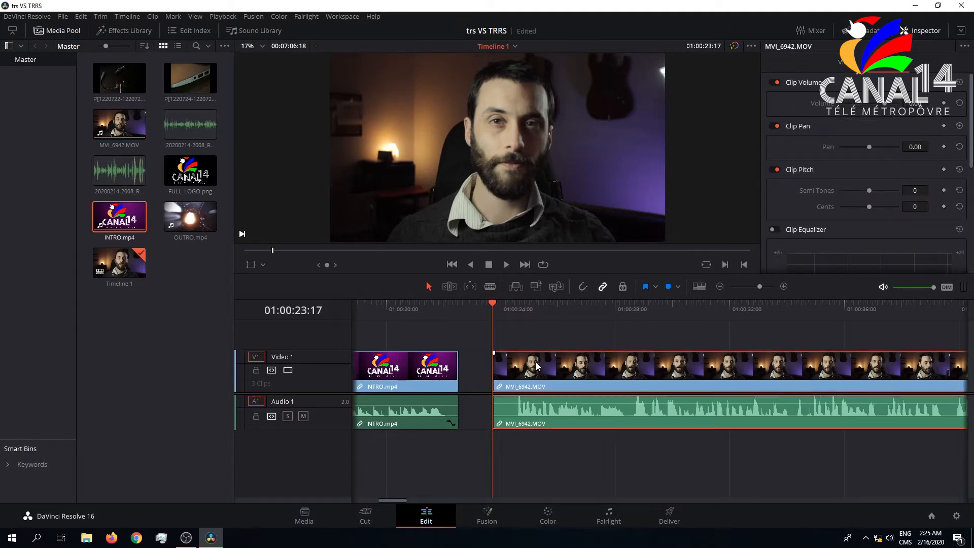
pyautogui.click(520, 340)
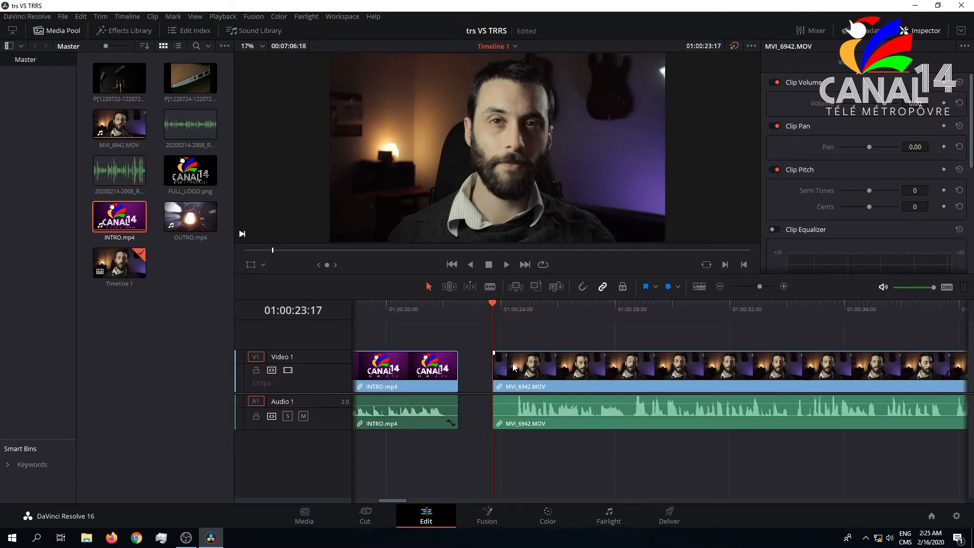
pyautogui.hotkey('ctrl', 'z')
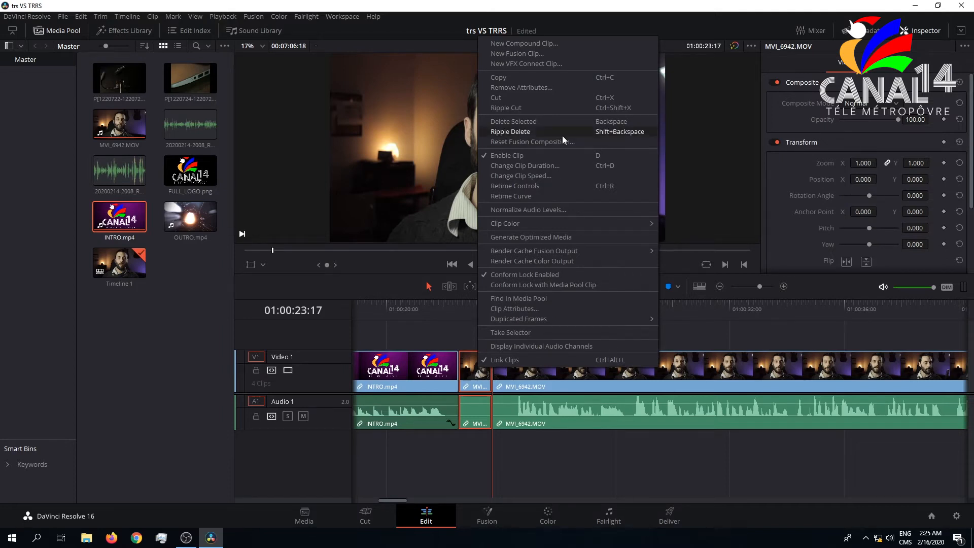
# Ripple delete the short MVI_6942.MOV piece after INTRO.mp4 and play across the new cut to check it
pyautogui.click(603, 135)
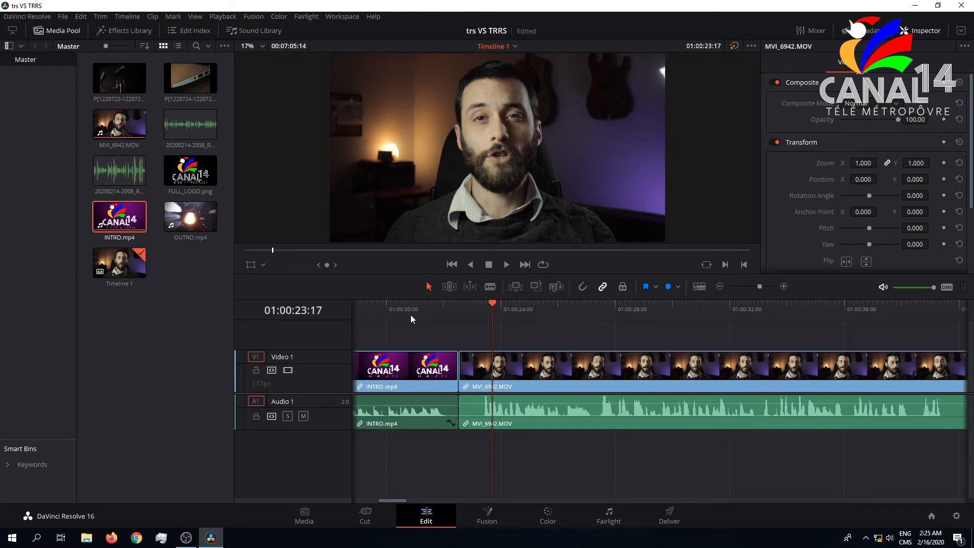
pyautogui.click(436, 303)
pyautogui.press('space')
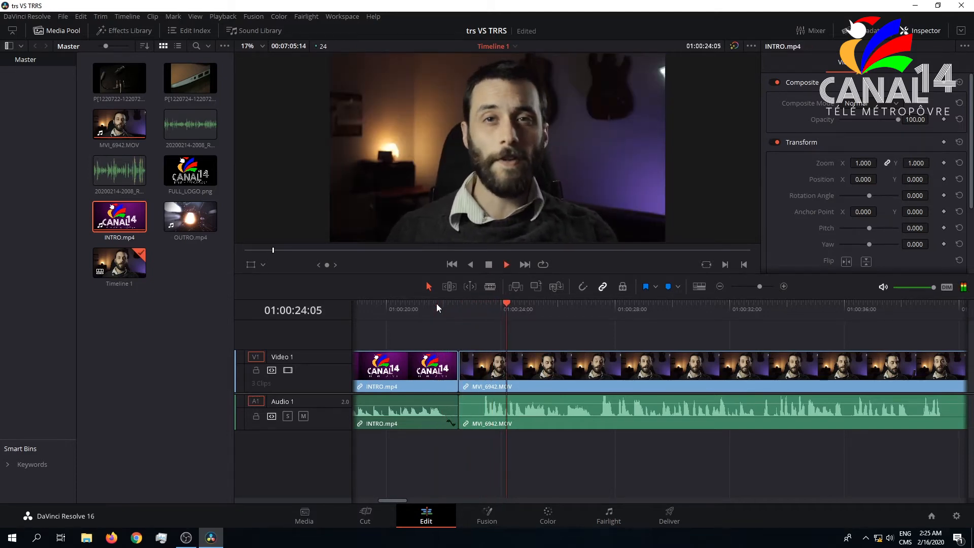
pyautogui.press('space')
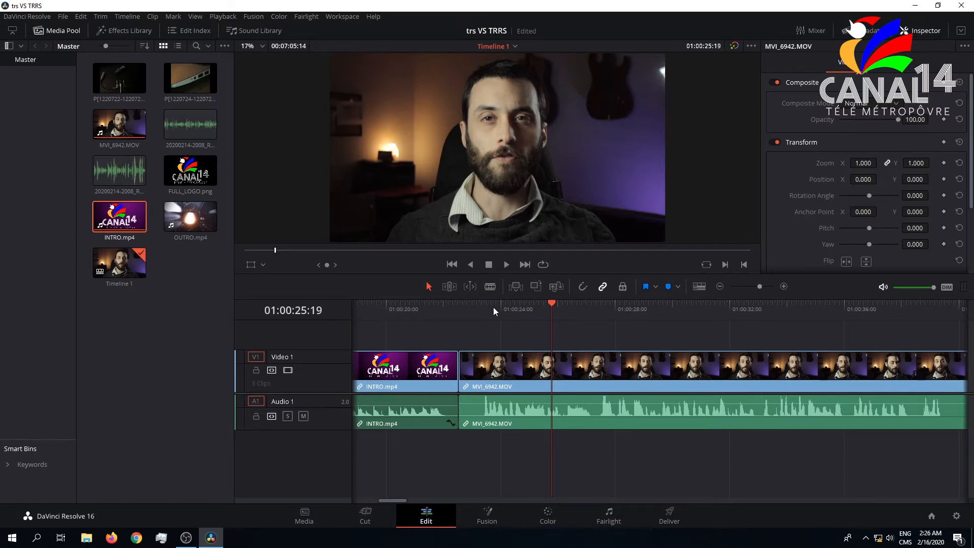
# Switch to Trim Edit mode with all timeline clips selected, leaving Dynamic Trim mode off
pyautogui.click(468, 288)
pyautogui.press('Up')
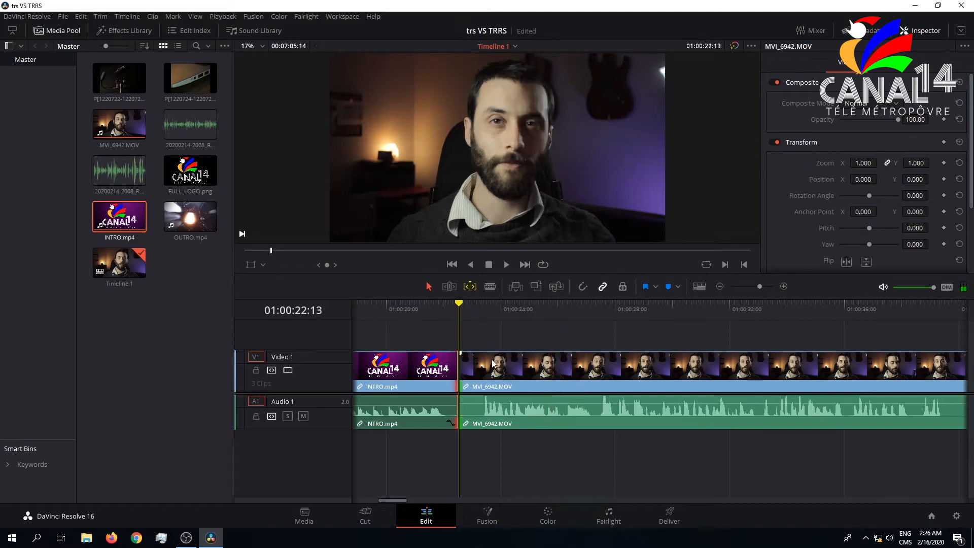
pyautogui.click(450, 287)
pyautogui.hotkey('ctrl', 'a')
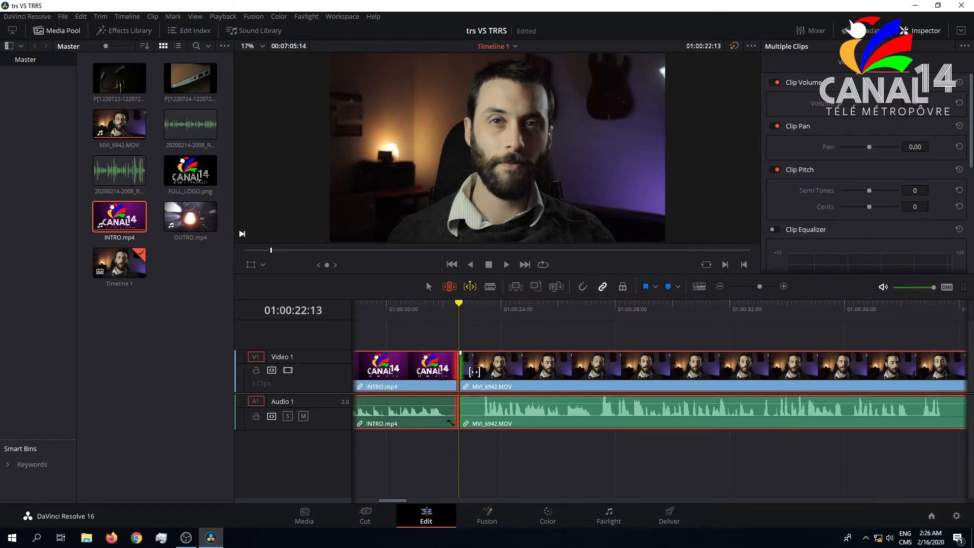
pyautogui.hotkey('ctrl', 'a')
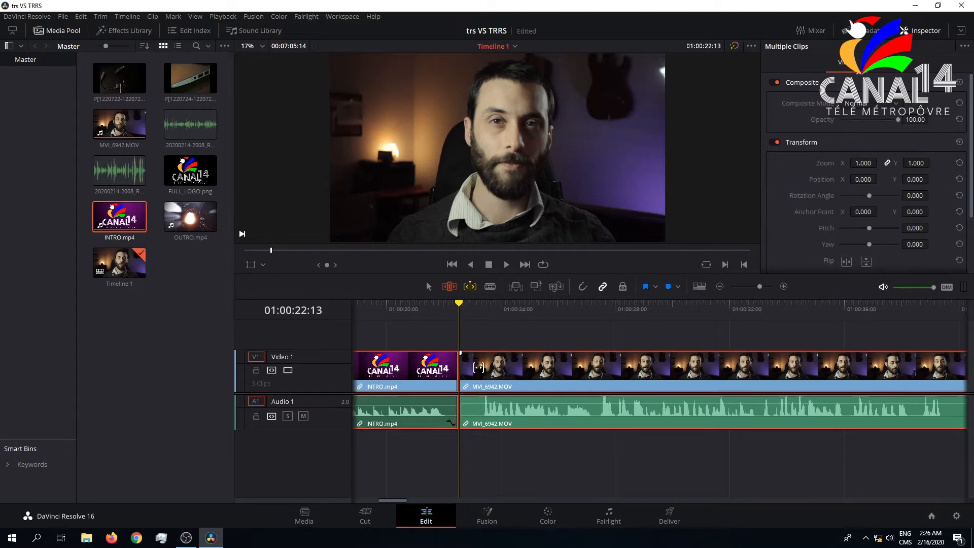
pyautogui.click(459, 367)
pyautogui.click(471, 287)
pyautogui.hotkey('ctrl', 'a')
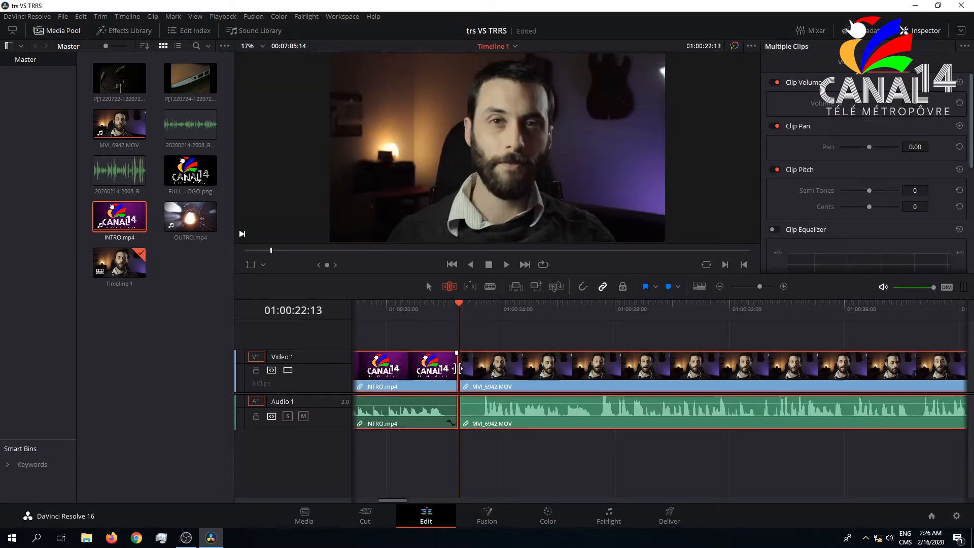
pyautogui.hotkey('ctrl', 'a')
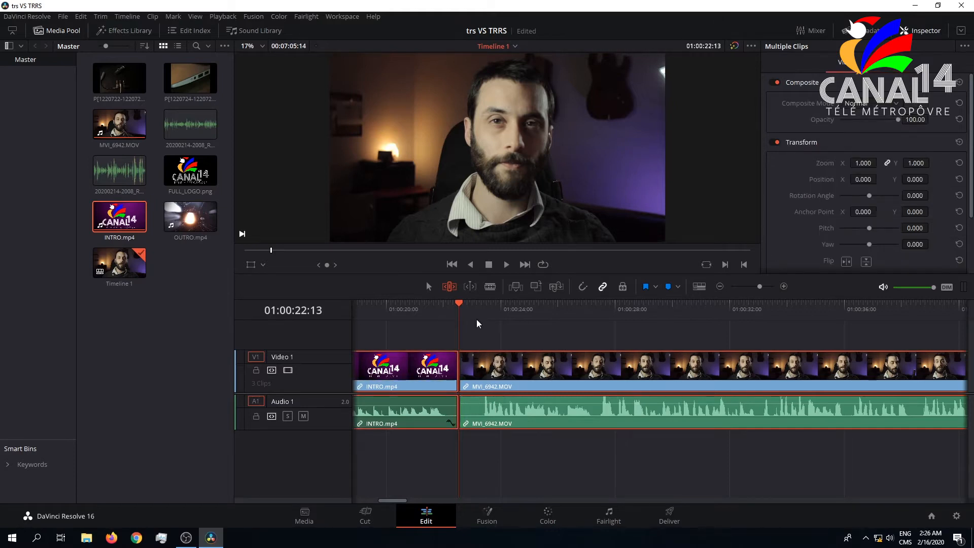
pyautogui.click(471, 373)
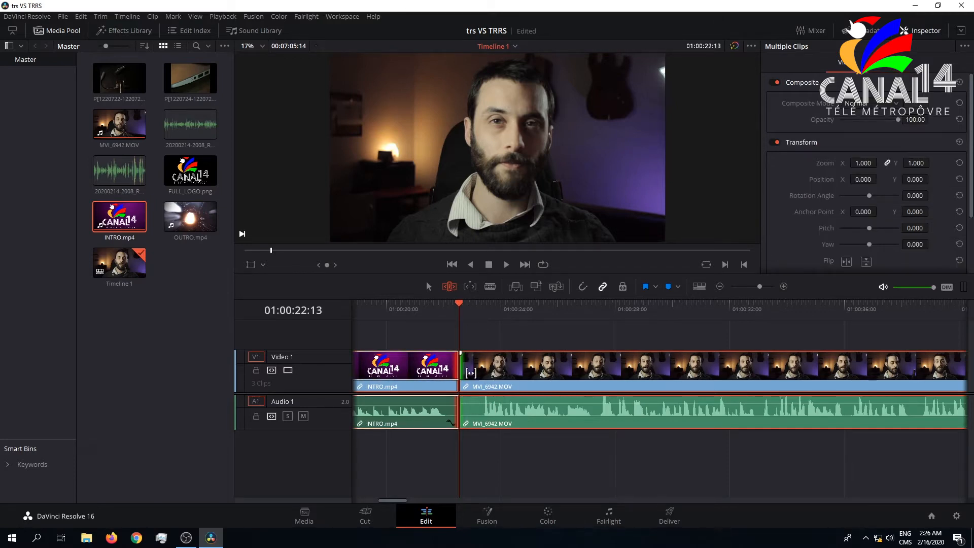
pyautogui.moveTo(471, 373)
pyautogui.mouseDown()
pyautogui.moveTo(401, 366)
pyautogui.moveTo(465, 369)
pyautogui.mouseUp()
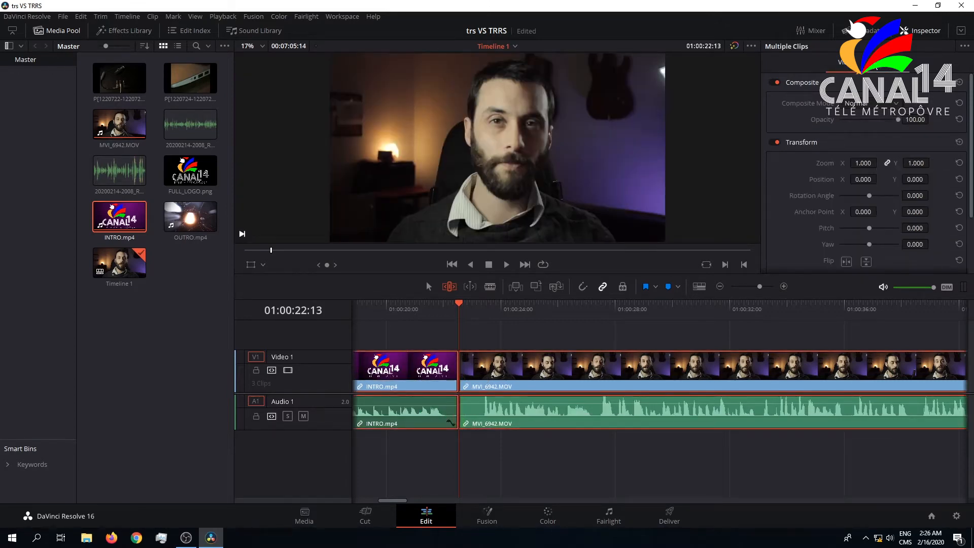
# Close the Inspector and ripple trim the MVI_6942.MOV start after the intro by 19 frames, readjusting it to a clip duration of 06:42:08
pyautogui.click(906, 31)
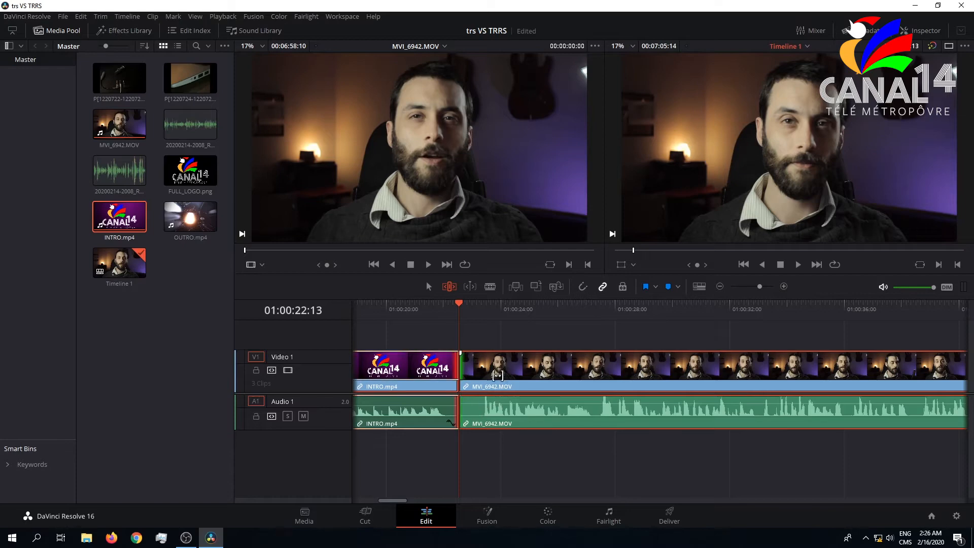
pyautogui.doubleClick(493, 382)
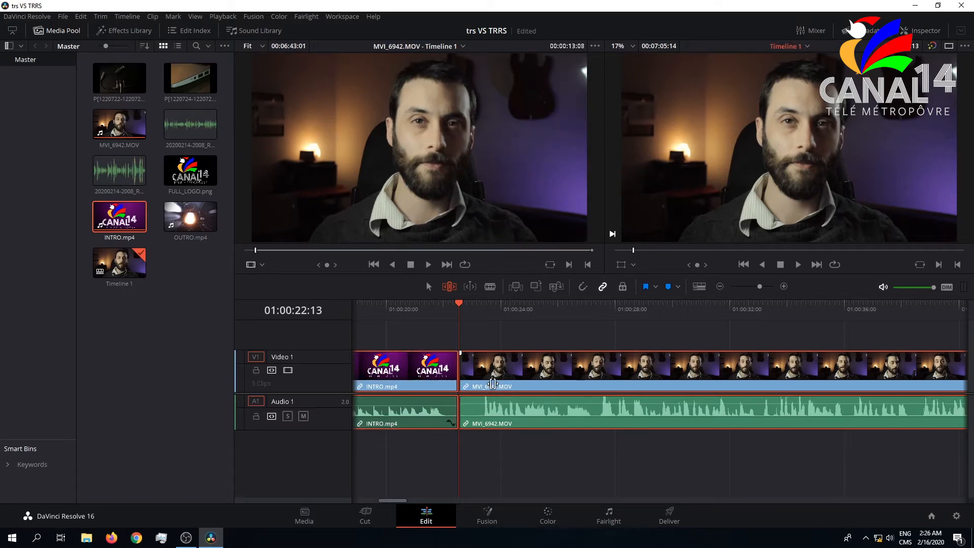
pyautogui.moveTo(458, 358); pyautogui.dragTo(510, 356)
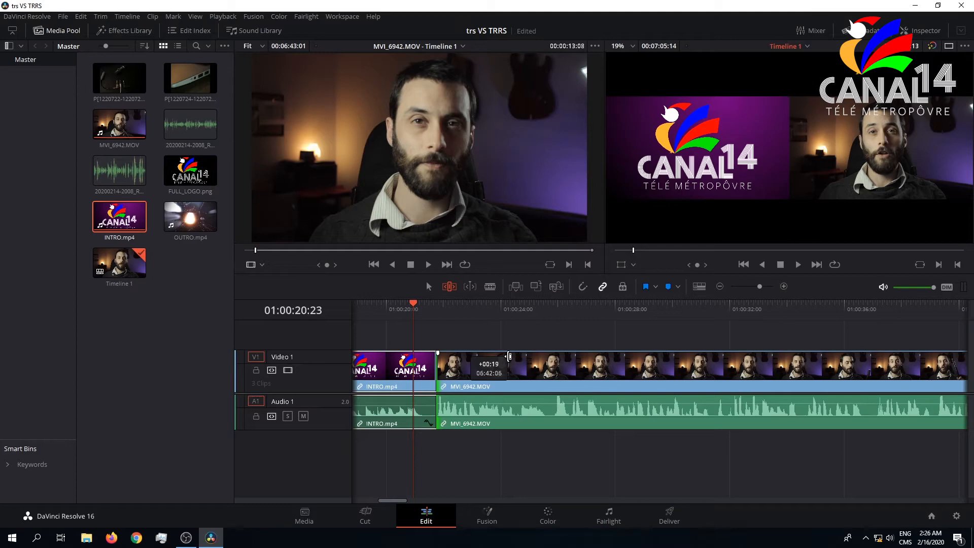
pyautogui.moveTo(510, 356); pyautogui.dragTo(511, 356)
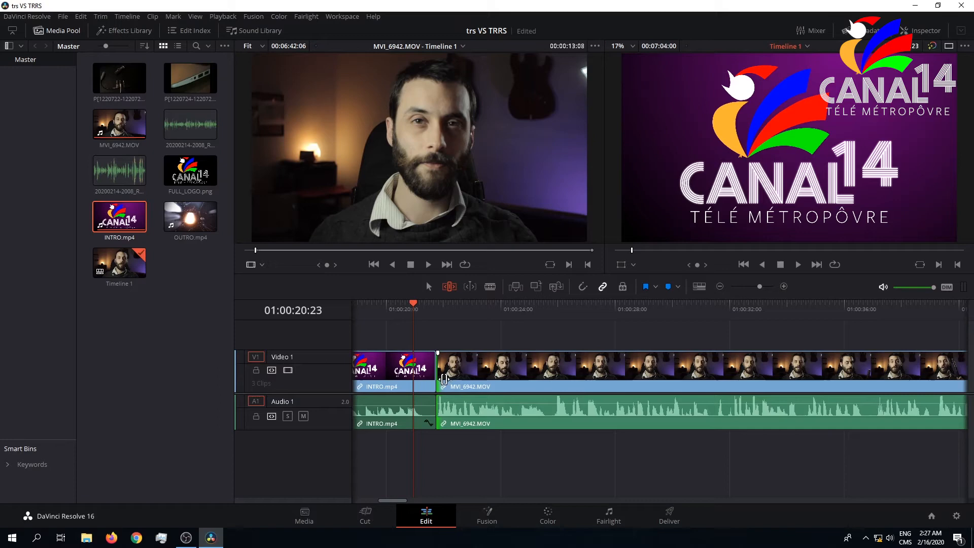
pyautogui.moveTo(440, 374); pyautogui.dragTo(444, 373)
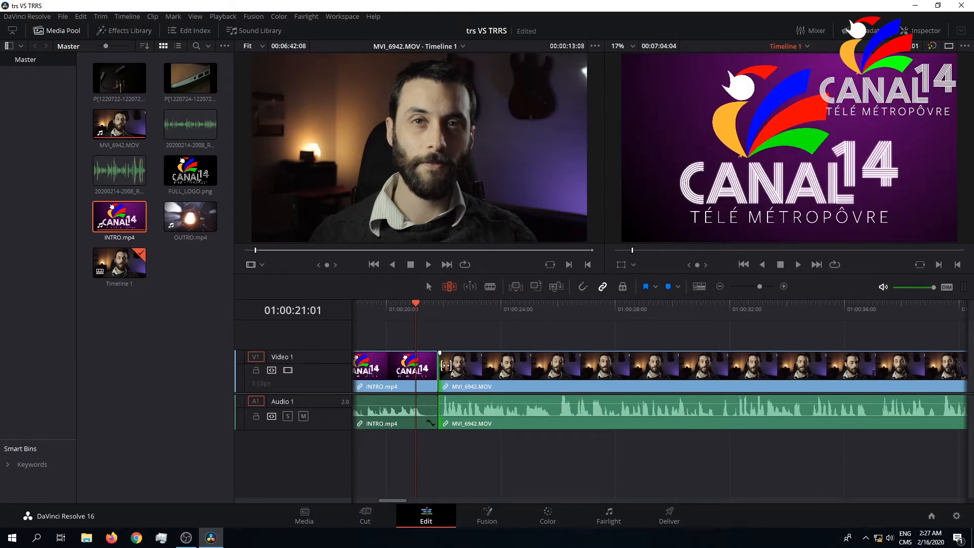
pyautogui.moveTo(447, 365)
pyautogui.mouseDown()
pyautogui.moveTo(434, 364)
pyautogui.moveTo(491, 363)
pyautogui.moveTo(437, 368)
pyautogui.mouseUp()
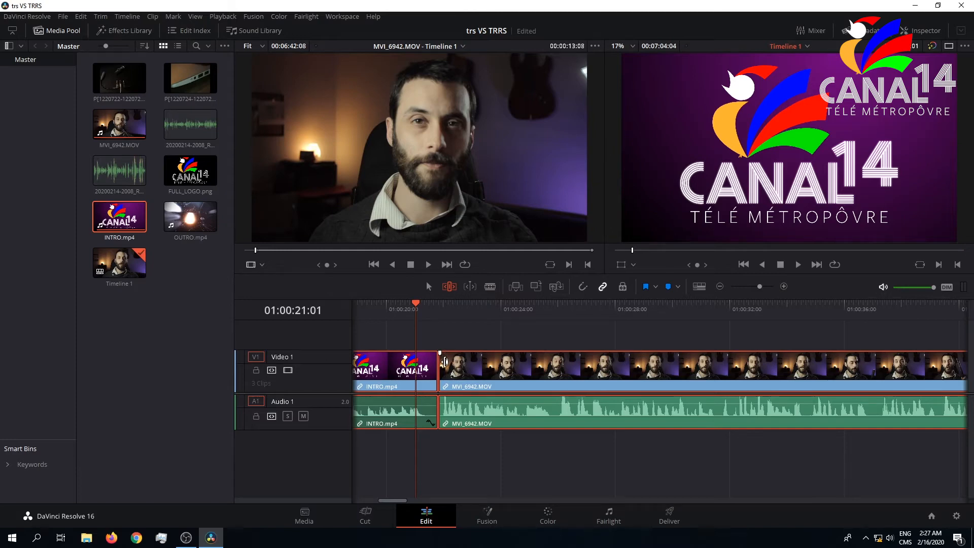
# Ripple trim the cut between INTRO.mp4 and MVI_6942.MOV slightly tighter, to a clip duration of 06:42:06, and play across it
pyautogui.moveTo(445, 354)
pyautogui.mouseDown()
pyautogui.moveTo(459, 354)
pyautogui.moveTo(450, 354)
pyautogui.mouseUp()
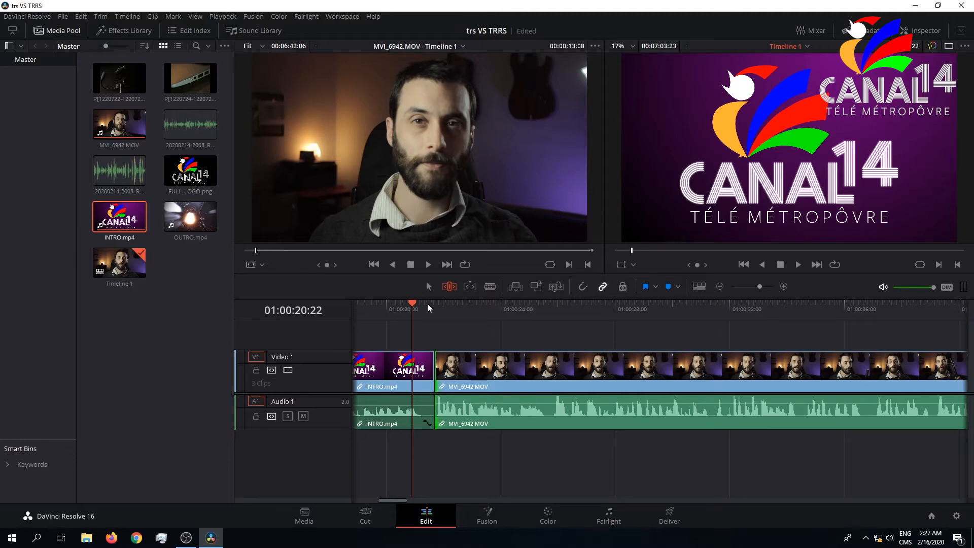
pyautogui.click(427, 304)
pyautogui.press('space')
pyautogui.rightClick(427, 303)
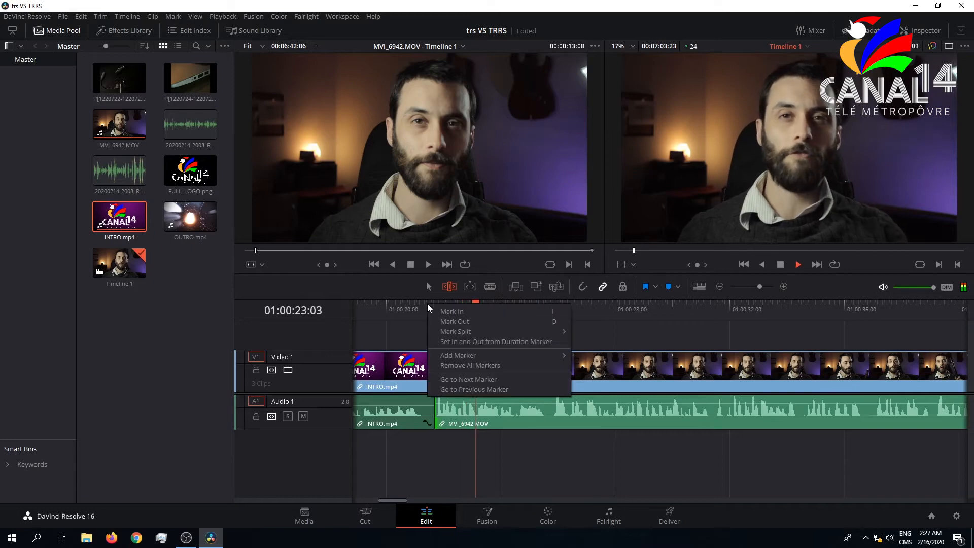
pyautogui.click(394, 295)
pyautogui.press('space')
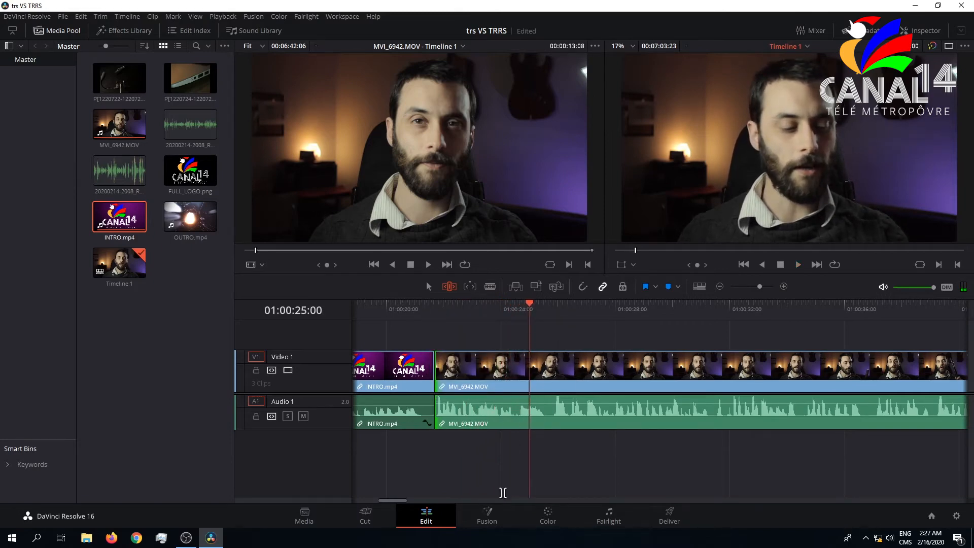
# Play the MVI_6942.MOV footage from 01:01:20:16 to find a spot for a picture, and park the playhead at 01:01:31:05
pyautogui.moveTo(398, 502); pyautogui.dragTo(401, 503)
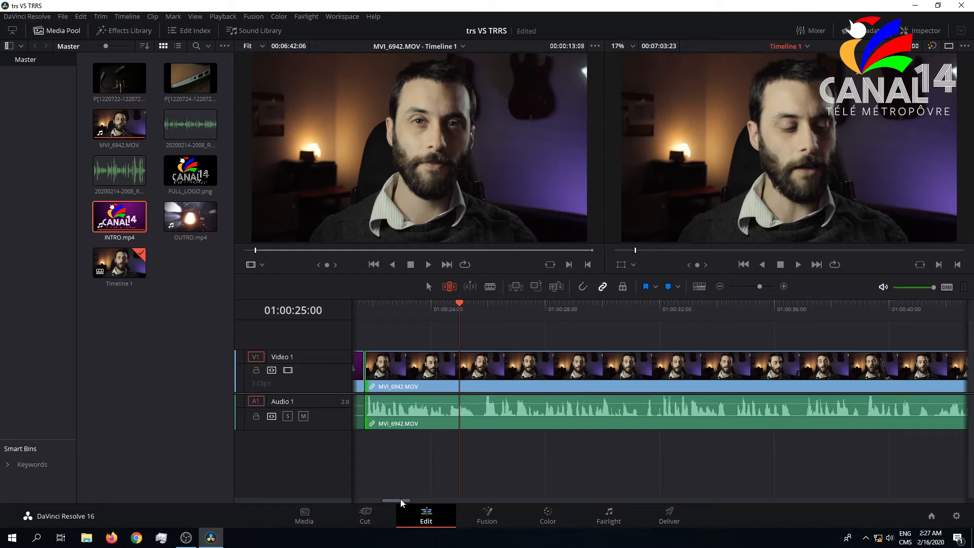
pyautogui.moveTo(401, 499); pyautogui.dragTo(401, 493)
pyautogui.moveTo(401, 496); pyautogui.dragTo(406, 496)
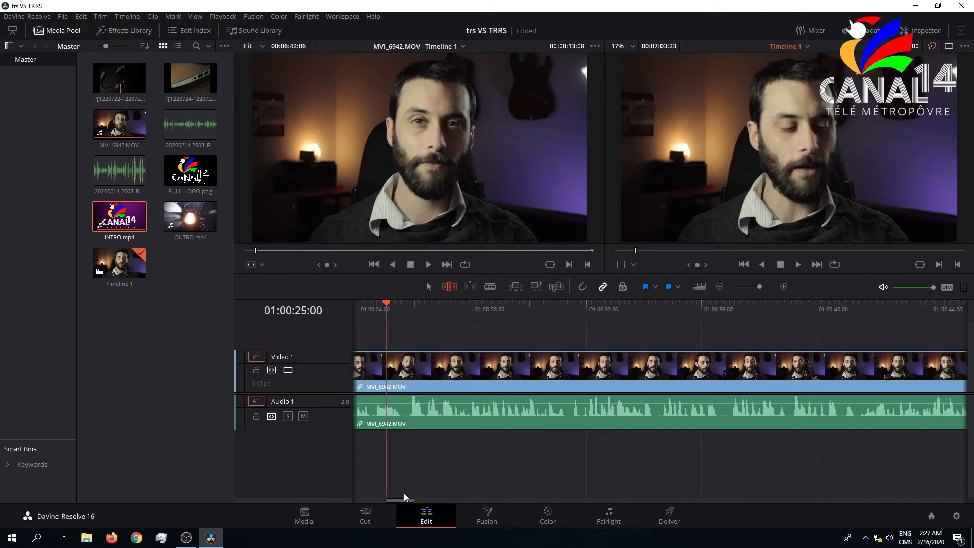
pyautogui.moveTo(405, 497); pyautogui.dragTo(474, 500)
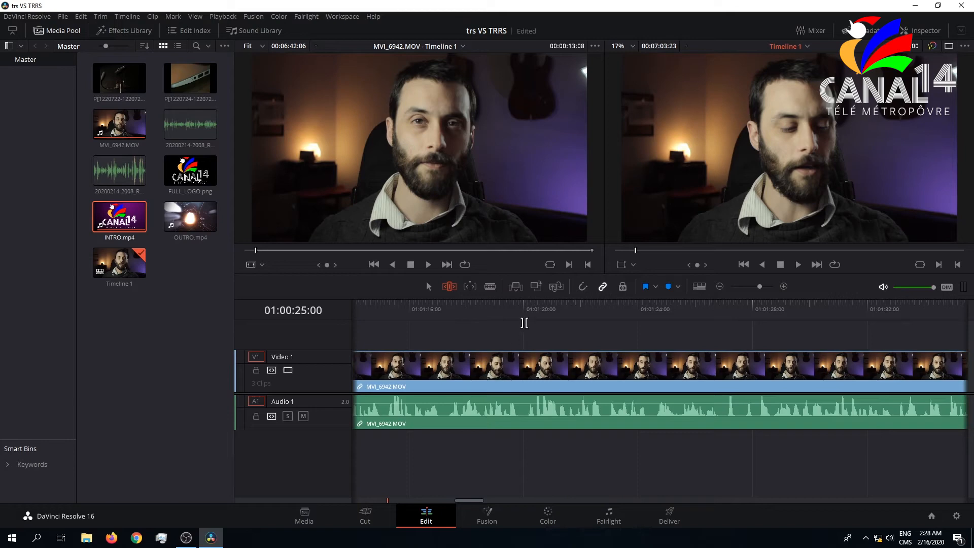
pyautogui.click(543, 305)
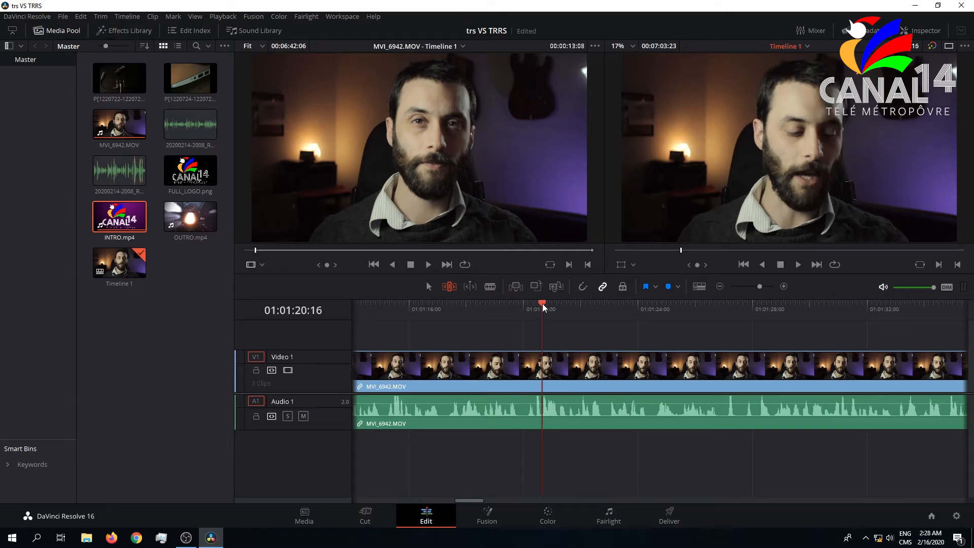
pyautogui.press('space')
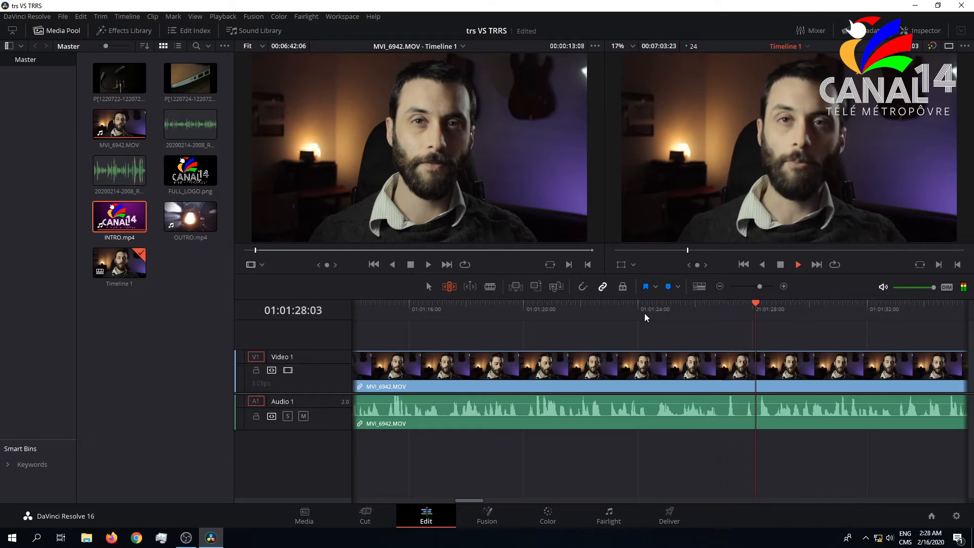
pyautogui.press('space')
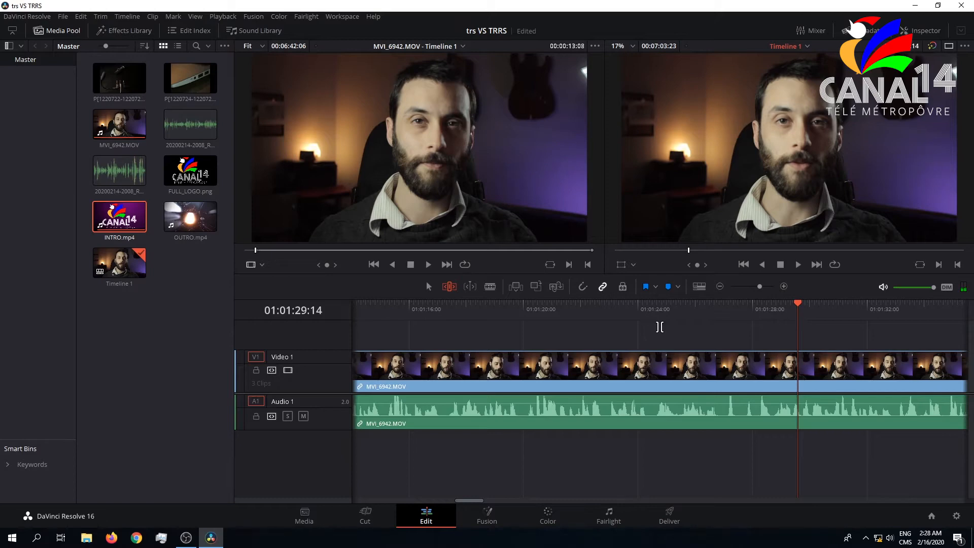
pyautogui.press('space')
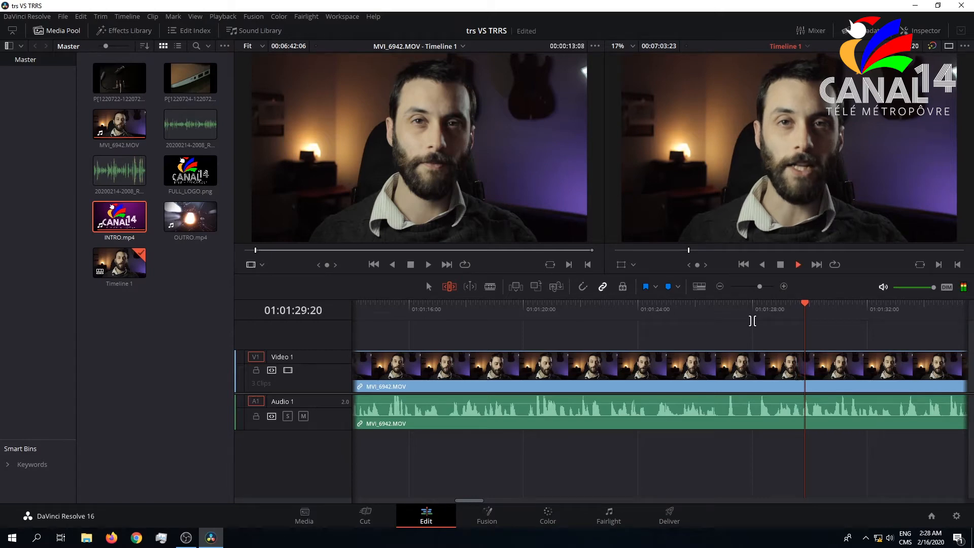
pyautogui.press('space')
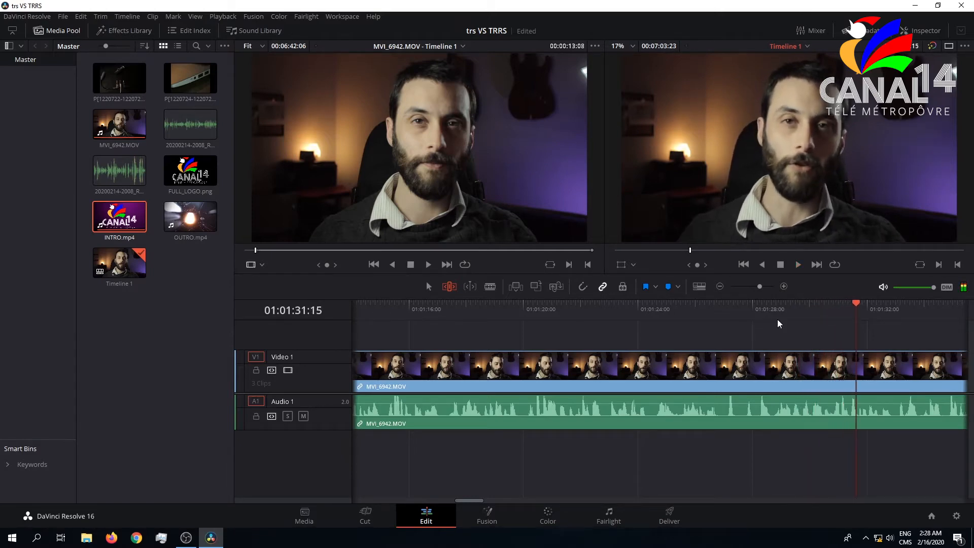
pyautogui.click(845, 306)
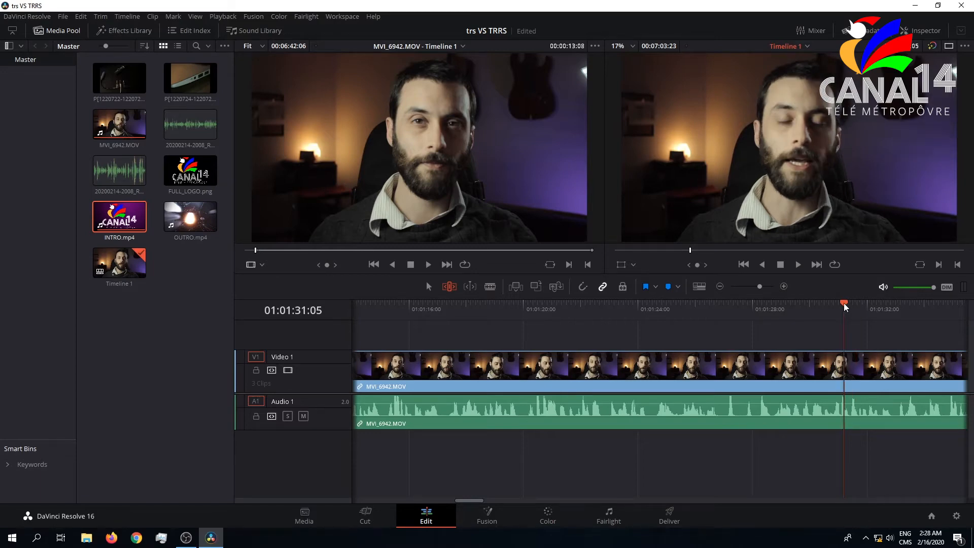
pyautogui.press('space')
pyautogui.click(845, 307)
pyautogui.click(174, 297)
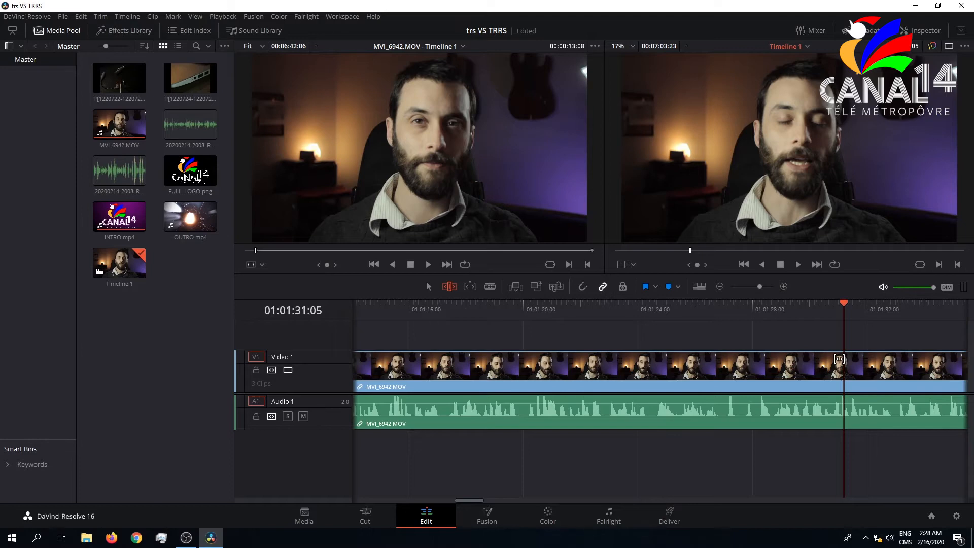
pyautogui.click(106, 84)
pyautogui.doubleClick(107, 84)
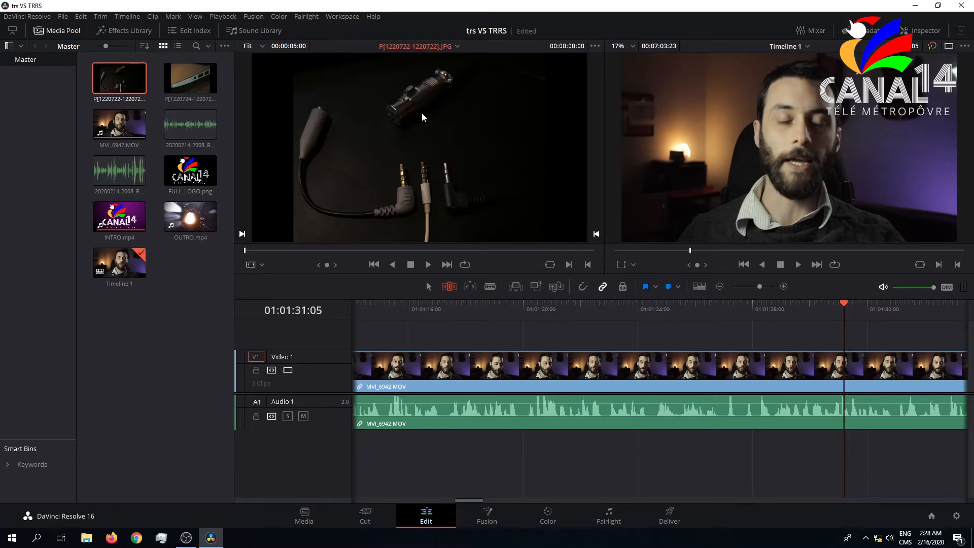
pyautogui.rightClick(115, 81)
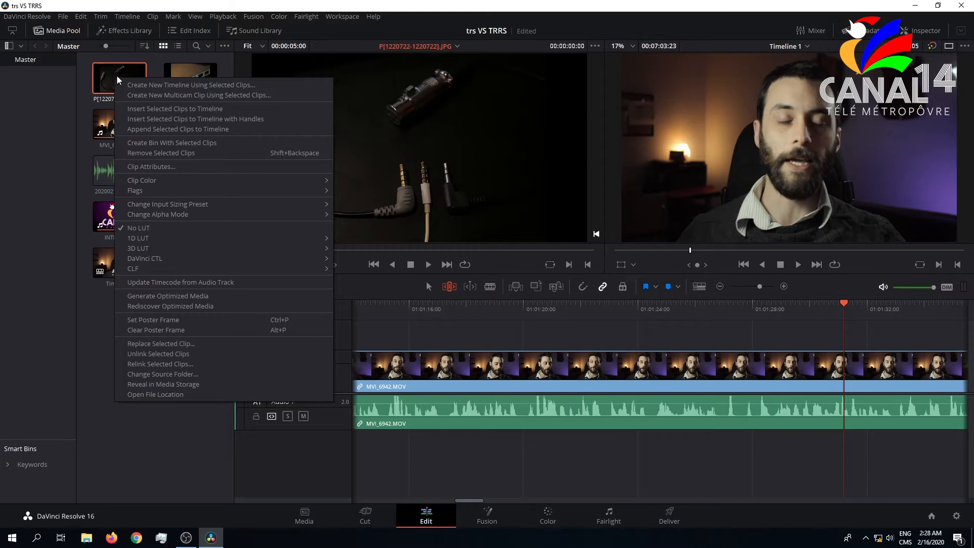
pyautogui.click(316, 3)
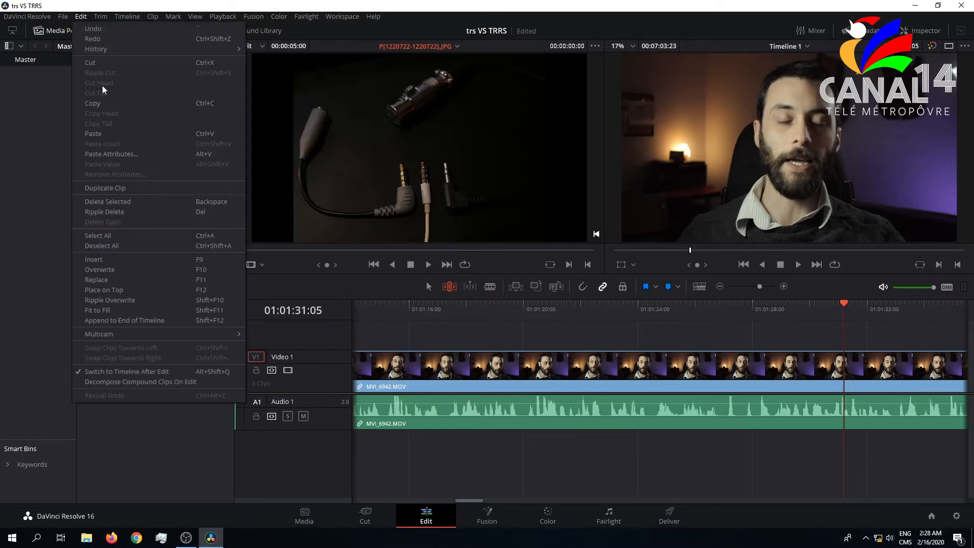
pyautogui.click(150, 293)
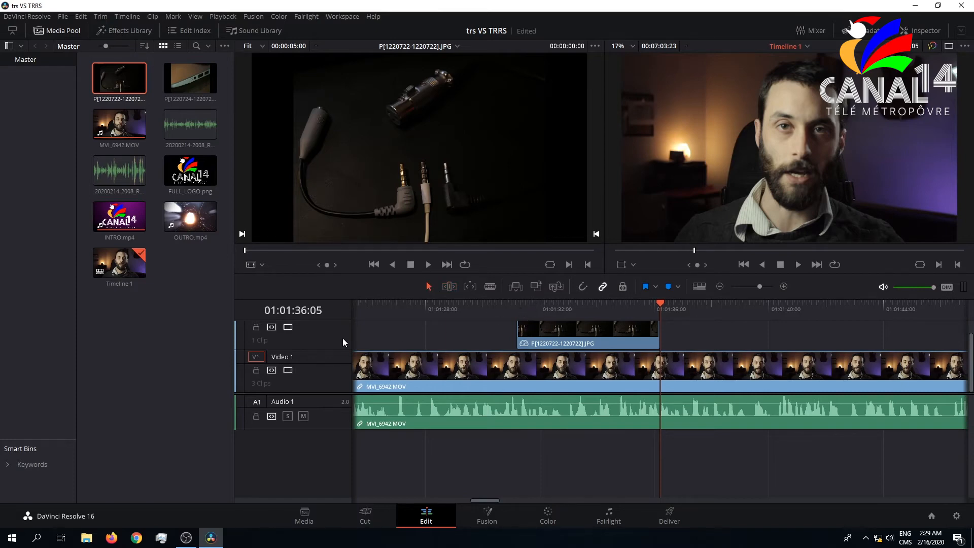
# Play the timeline from the start of the overlaid picture at 01:01:31:05 past its end to check its timing
pyautogui.moveTo(509, 307)
pyautogui.mouseDown()
pyautogui.moveTo(531, 306)
pyautogui.moveTo(517, 305)
pyautogui.mouseUp()
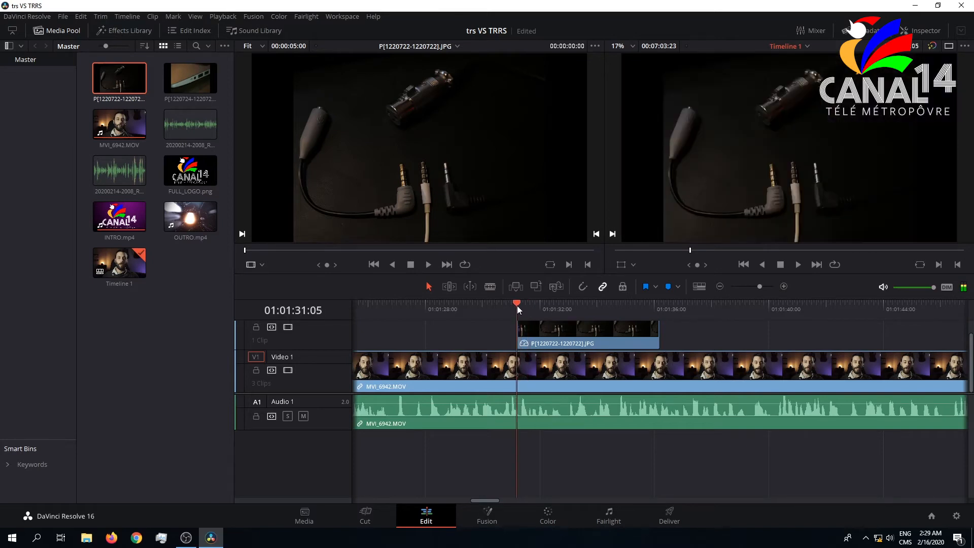
pyautogui.press('space')
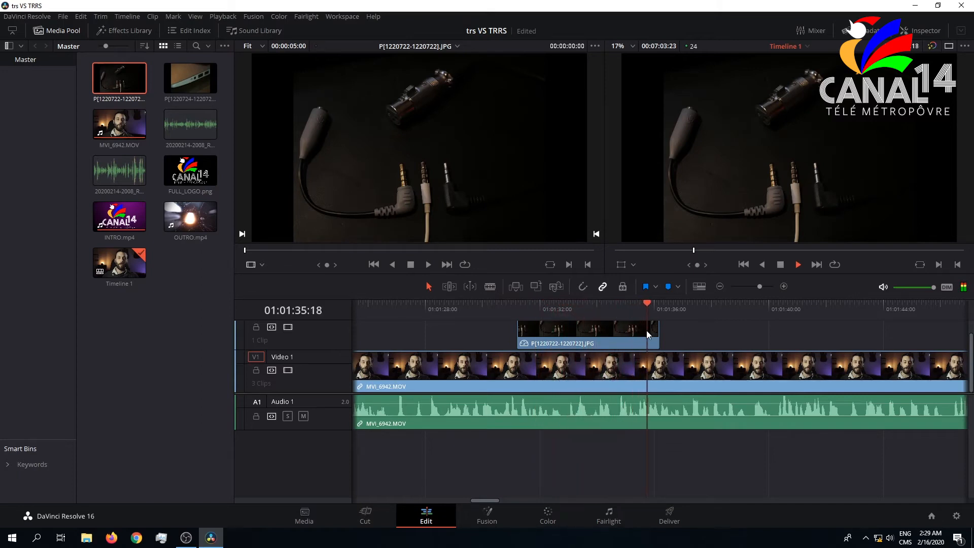
pyautogui.press('space')
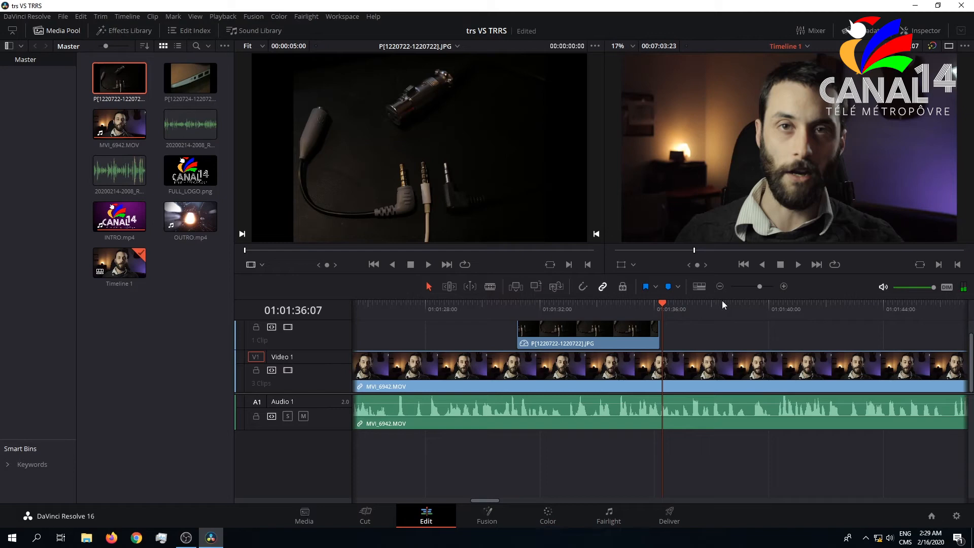
# Play further through MVI_6942.MOV to find an end point for the overlaid picture, and extend the picture to 01:01:59:13
pyautogui.click(797, 305)
pyautogui.press('space')
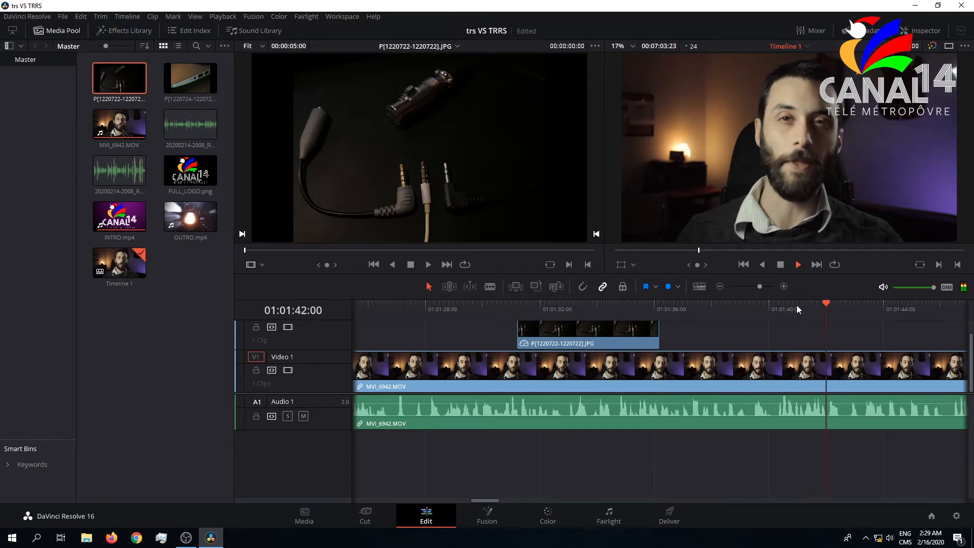
pyautogui.press('space')
pyautogui.scroll(-2, 869, 366)
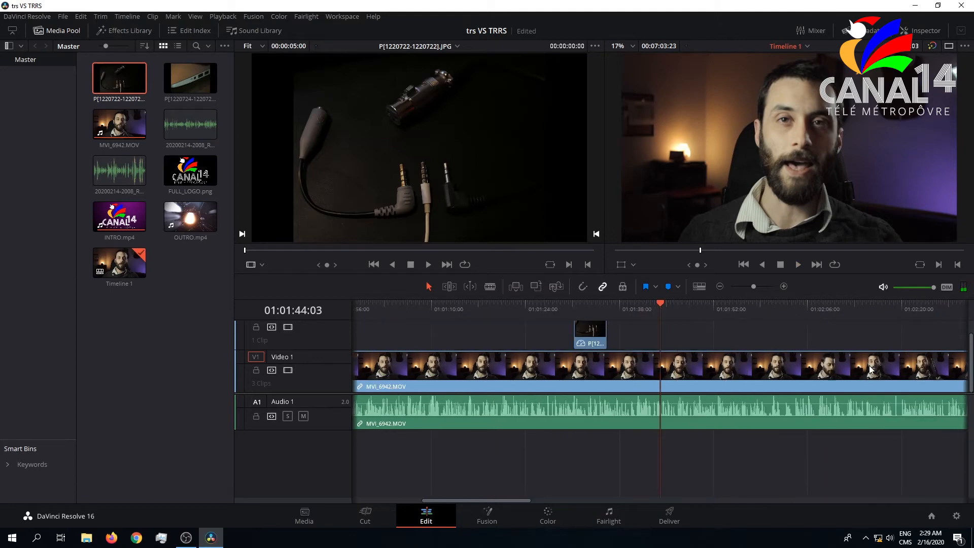
pyautogui.click(690, 303)
pyautogui.press('space')
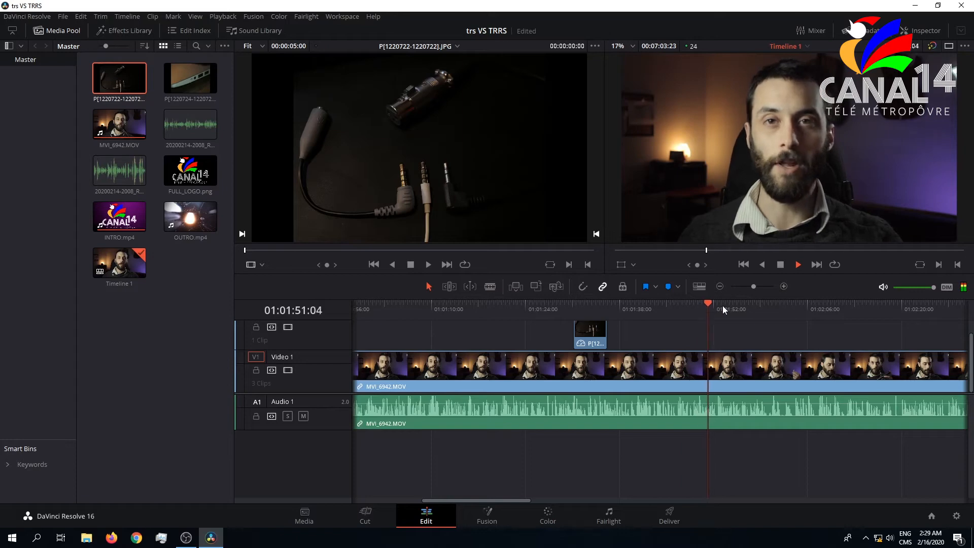
pyautogui.click(754, 303)
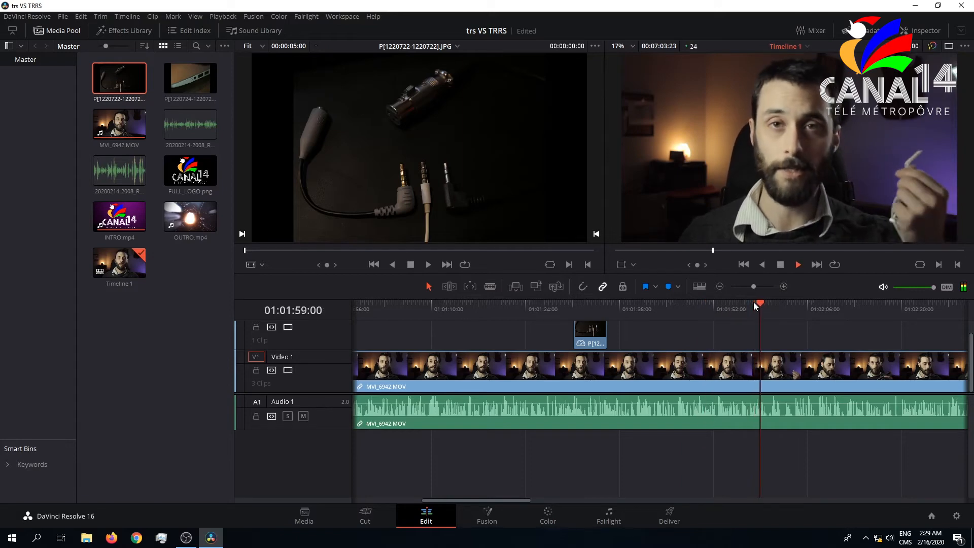
pyautogui.press('space')
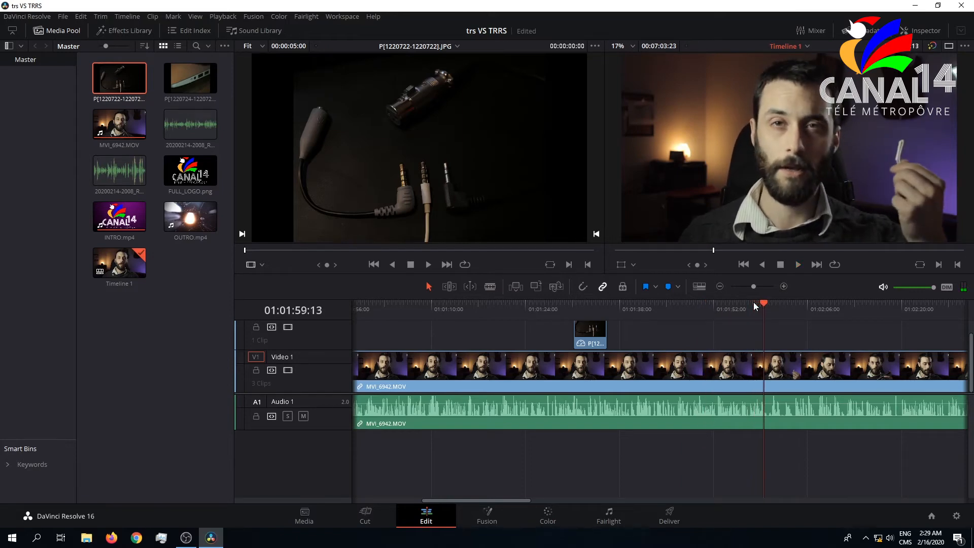
pyautogui.moveTo(607, 334); pyautogui.dragTo(757, 334)
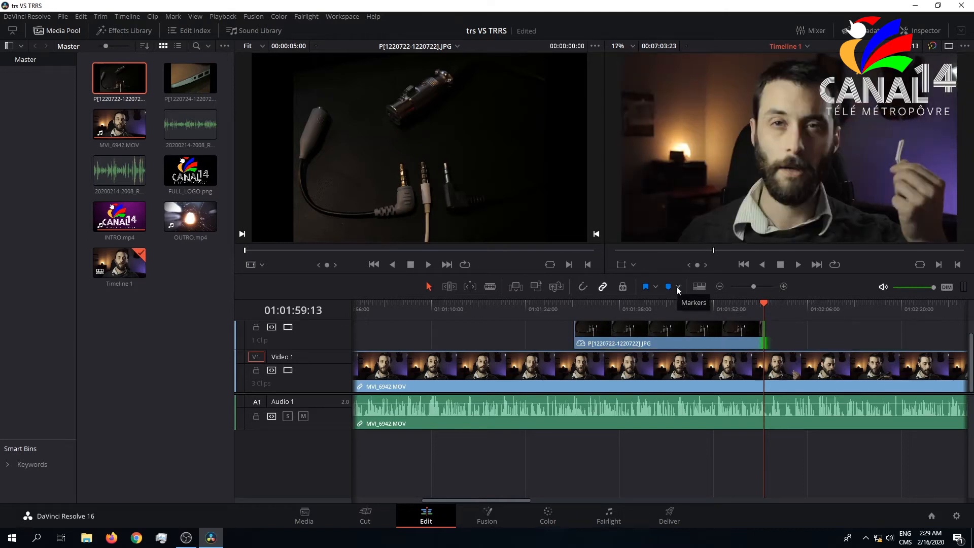
# Extend the end of the overlaid picture to 01:02:08:11 and play the footage after it
pyautogui.press('space')
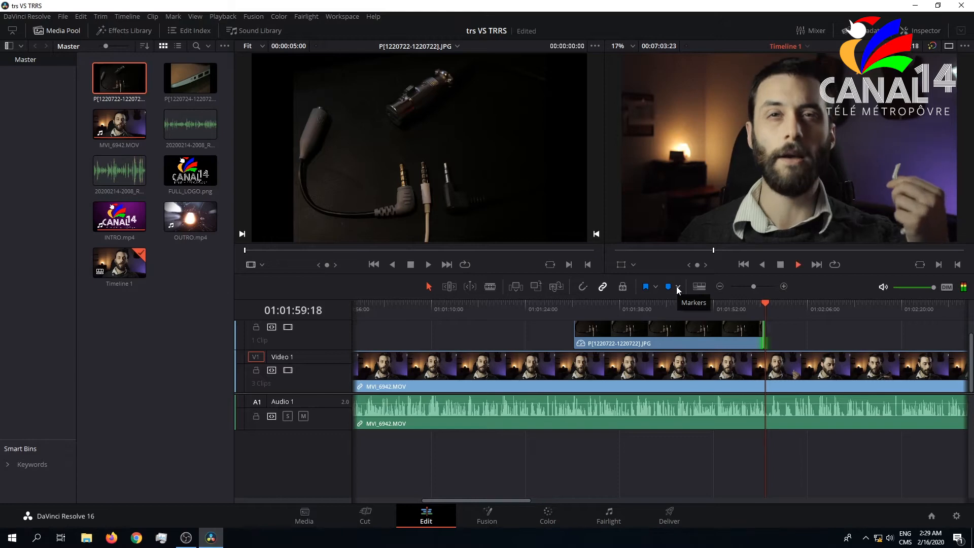
pyautogui.click(836, 306)
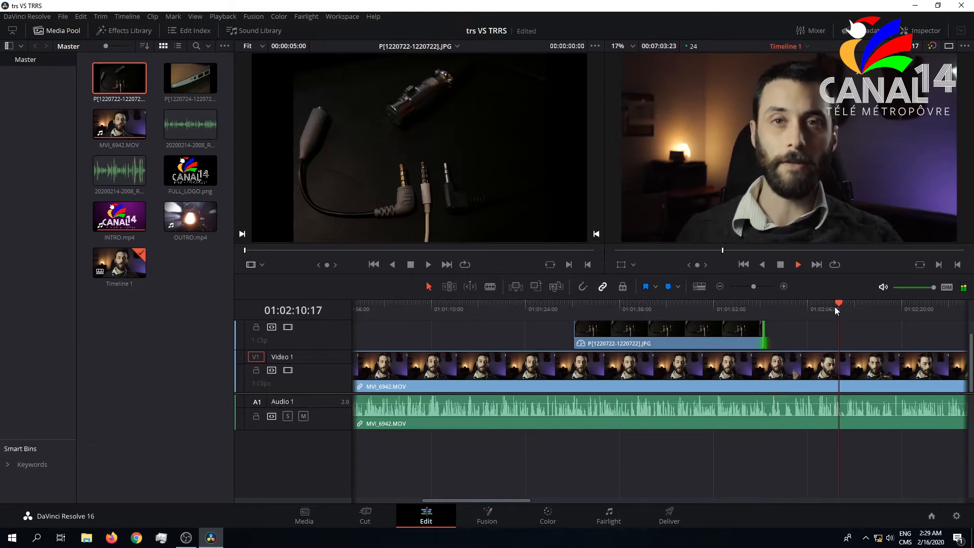
pyautogui.click(812, 304)
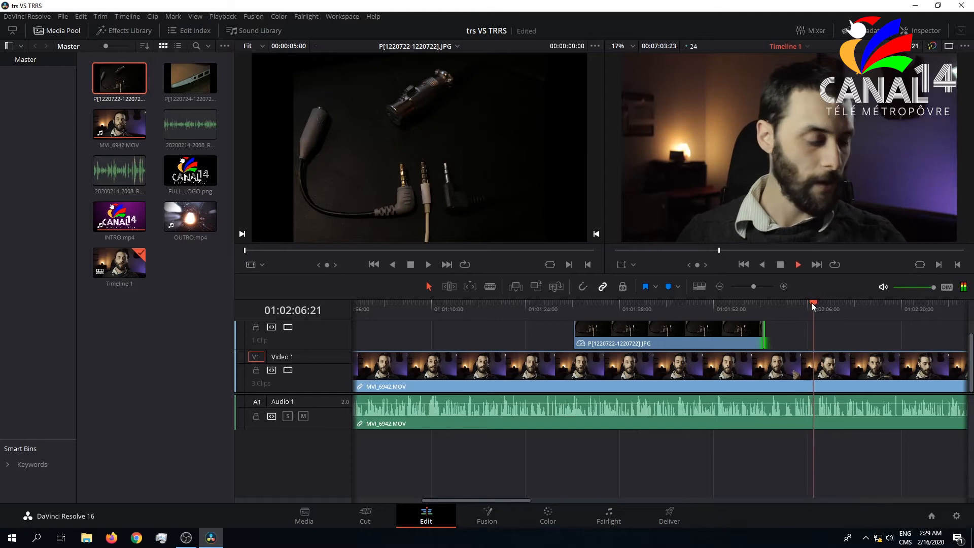
pyautogui.press('space')
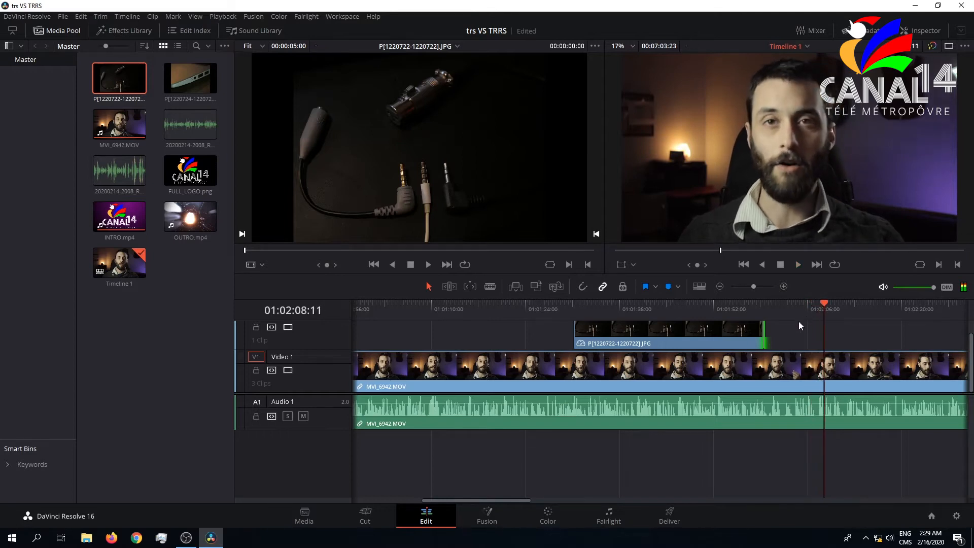
pyautogui.moveTo(769, 335); pyautogui.dragTo(823, 337)
pyautogui.press('space')
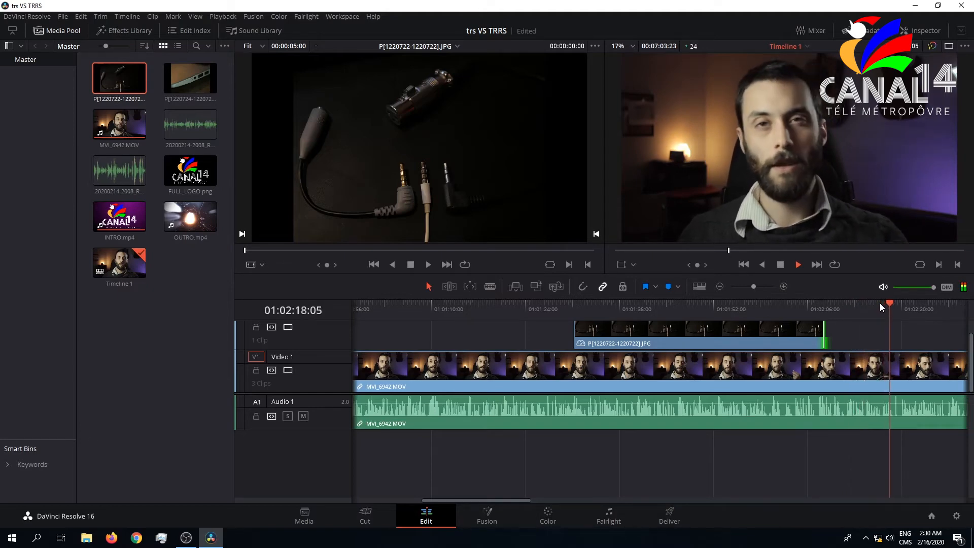
pyautogui.press('space')
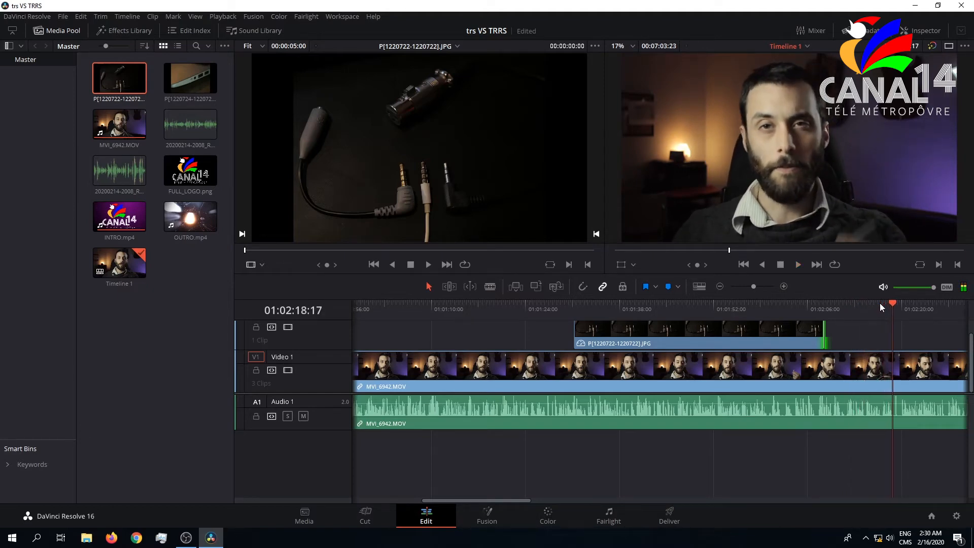
pyautogui.click(665, 304)
pyautogui.click(602, 303)
pyautogui.press('space')
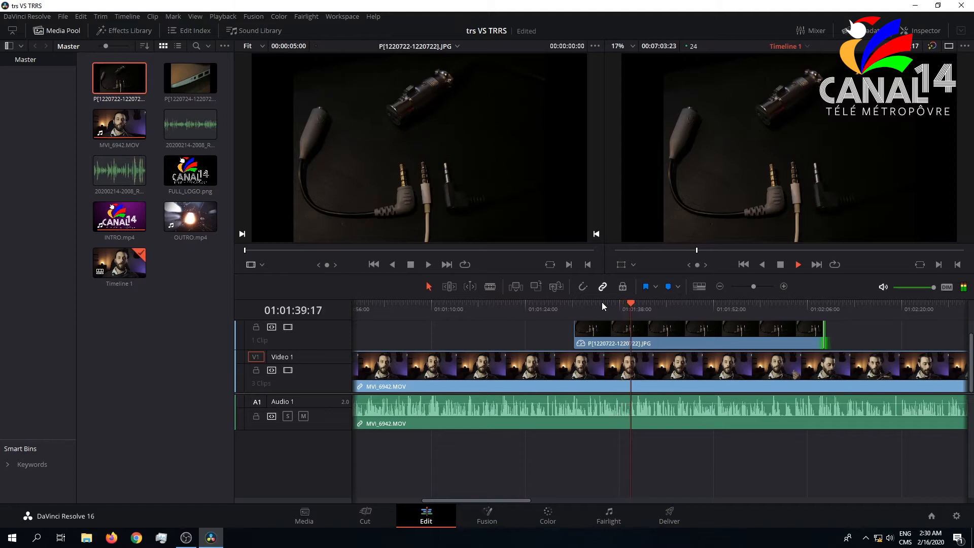
pyautogui.press('space')
pyautogui.click(616, 314)
pyautogui.moveTo(616, 314); pyautogui.dragTo(607, 315)
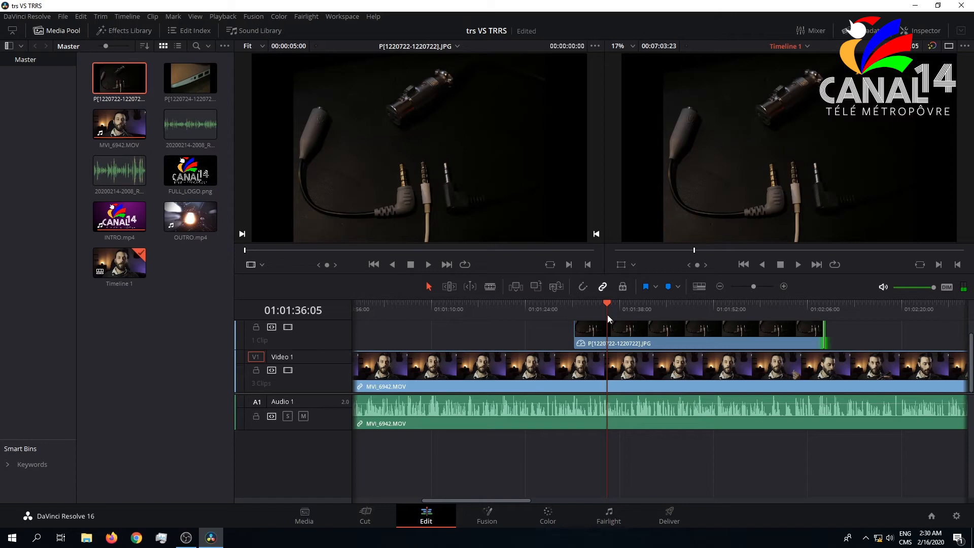
pyautogui.click(489, 287)
pyautogui.press('space')
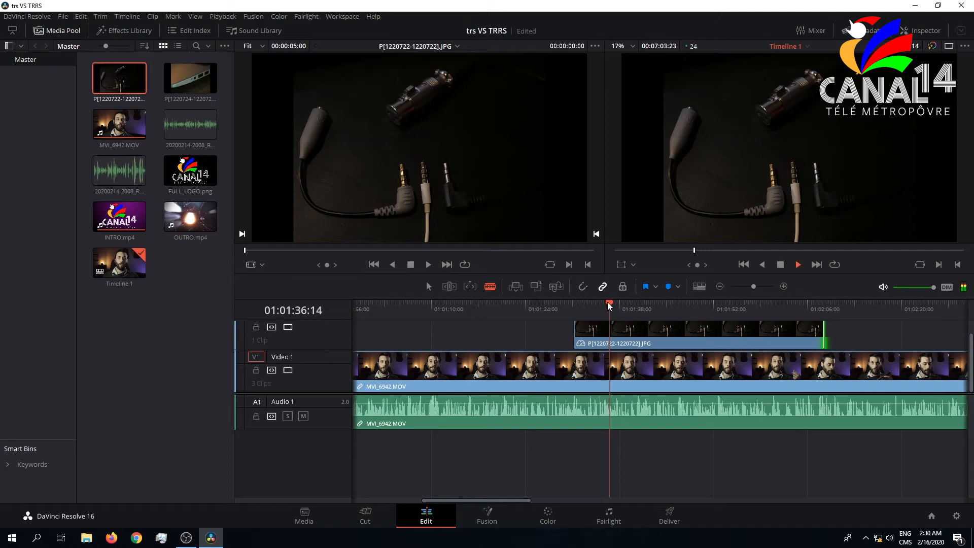
pyautogui.press('space')
pyautogui.click(607, 307)
pyautogui.click(612, 333)
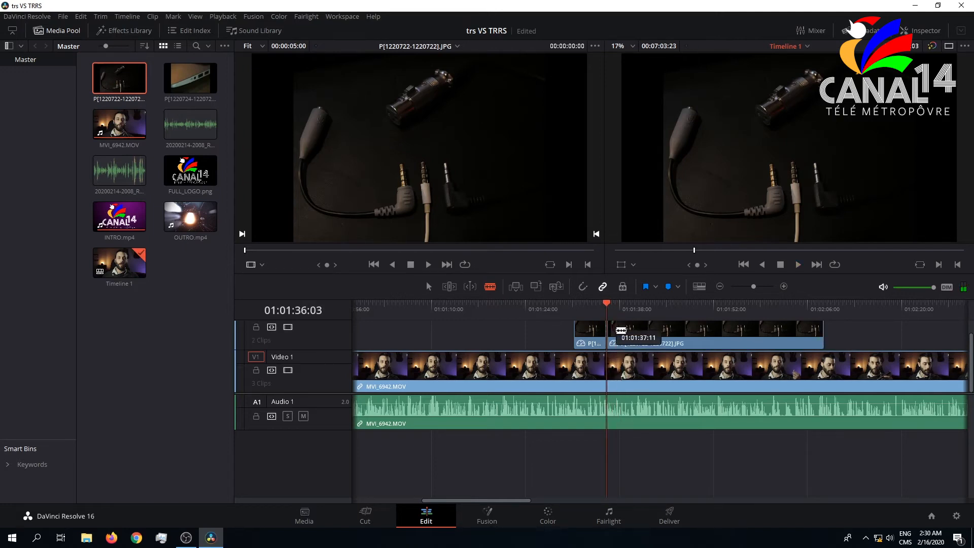
pyautogui.moveTo(609, 309); pyautogui.dragTo(622, 309)
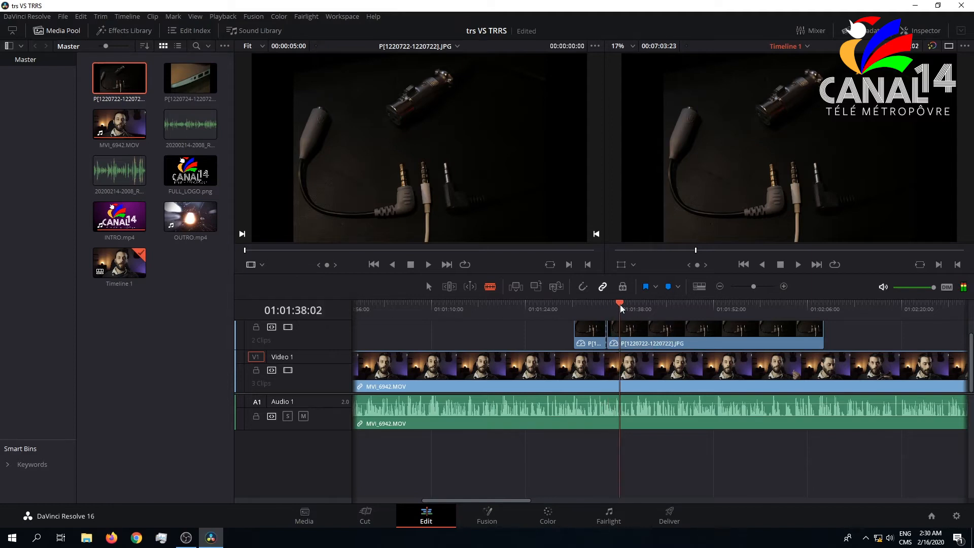
pyautogui.moveTo(622, 309)
pyautogui.mouseDown()
pyautogui.moveTo(655, 310)
pyautogui.moveTo(631, 311)
pyautogui.mouseUp()
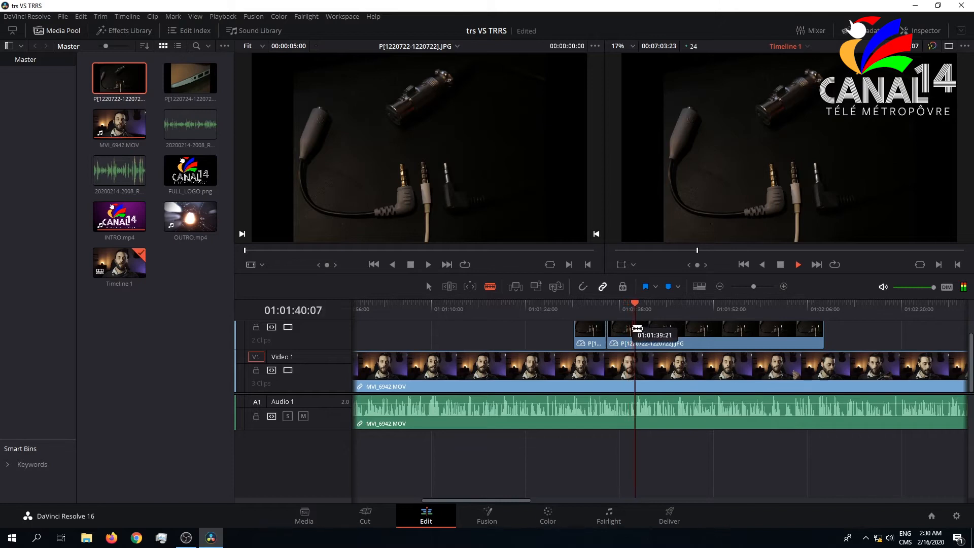
pyautogui.press('space')
pyautogui.click(643, 334)
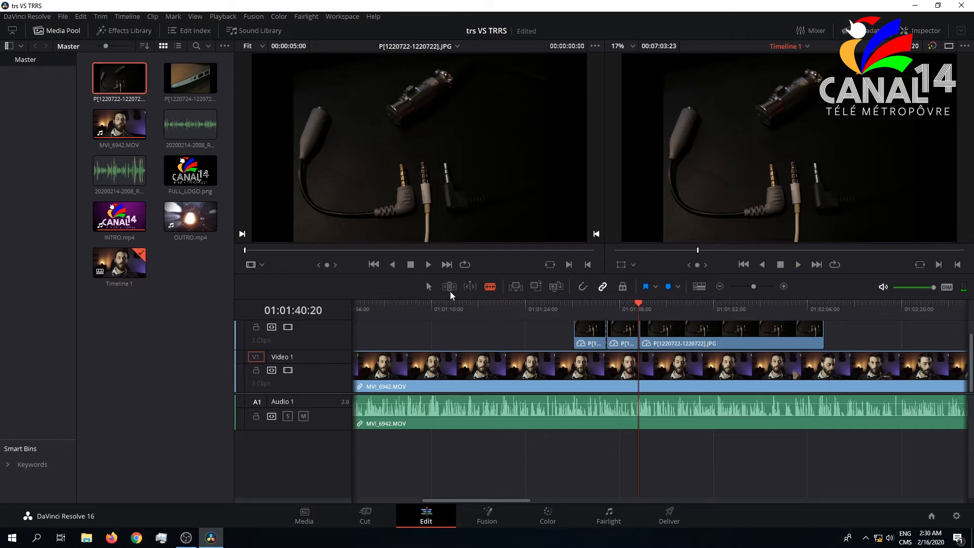
pyautogui.click(429, 287)
pyautogui.press('BackSpace')
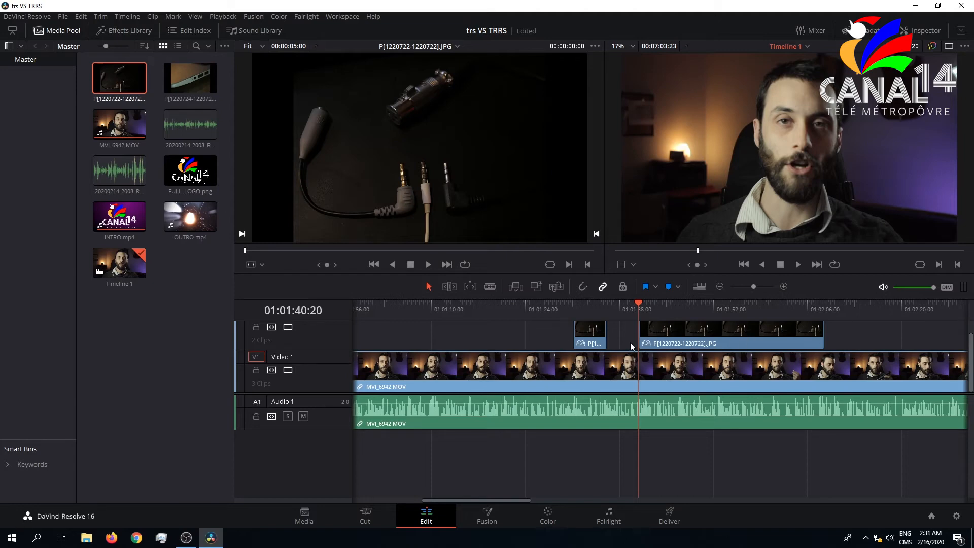
# Play the timeline from before the first overlaid picture piece across the gap to check the timing
pyautogui.click(659, 307)
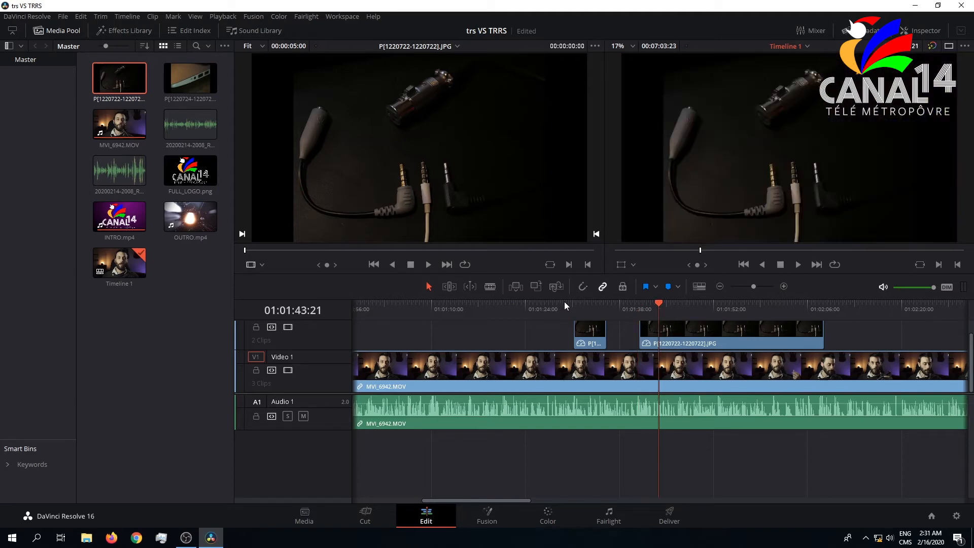
pyautogui.click(569, 307)
pyautogui.press('space')
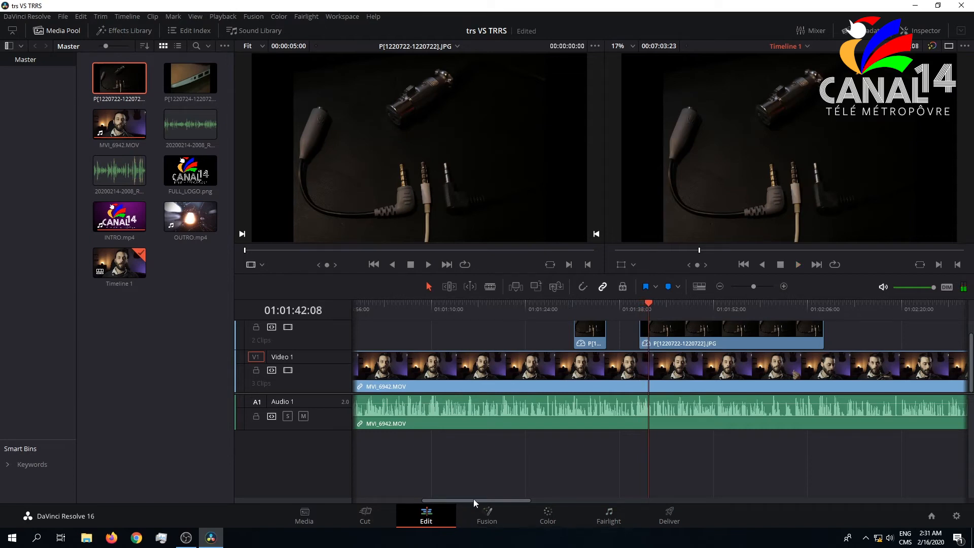
# Sample the later part of MVI_6942.MOV at several points to find where the next picture belongs
pyautogui.moveTo(474, 498); pyautogui.dragTo(756, 474)
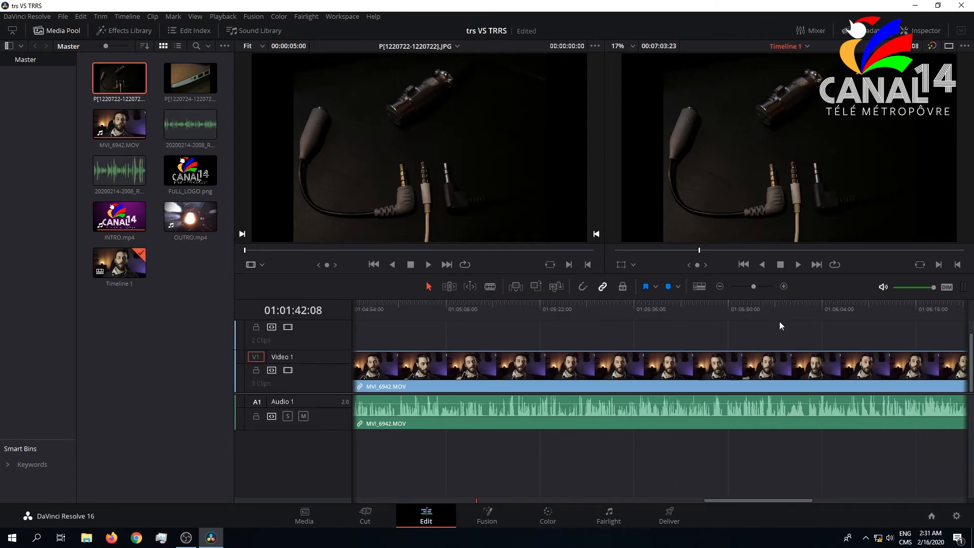
pyautogui.click(778, 312)
pyautogui.press('space')
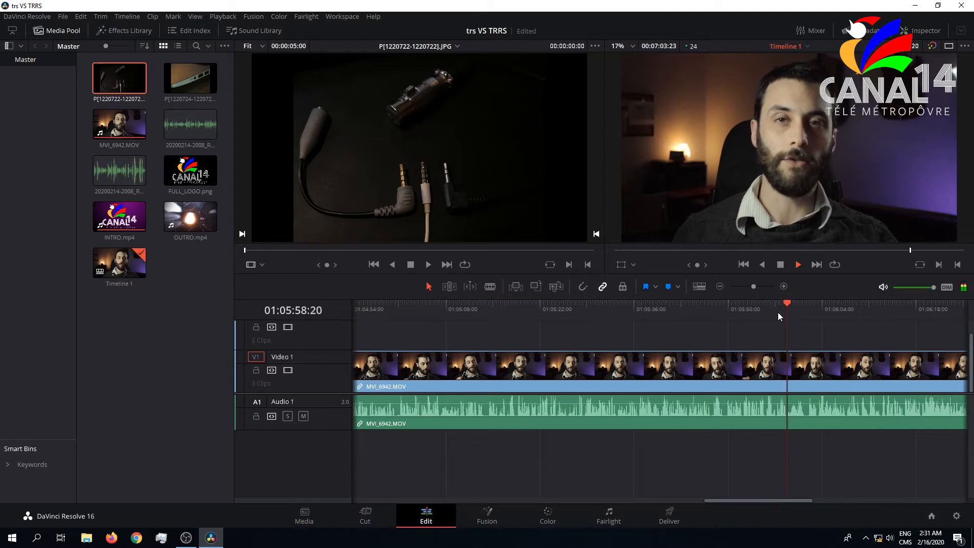
pyautogui.press('space')
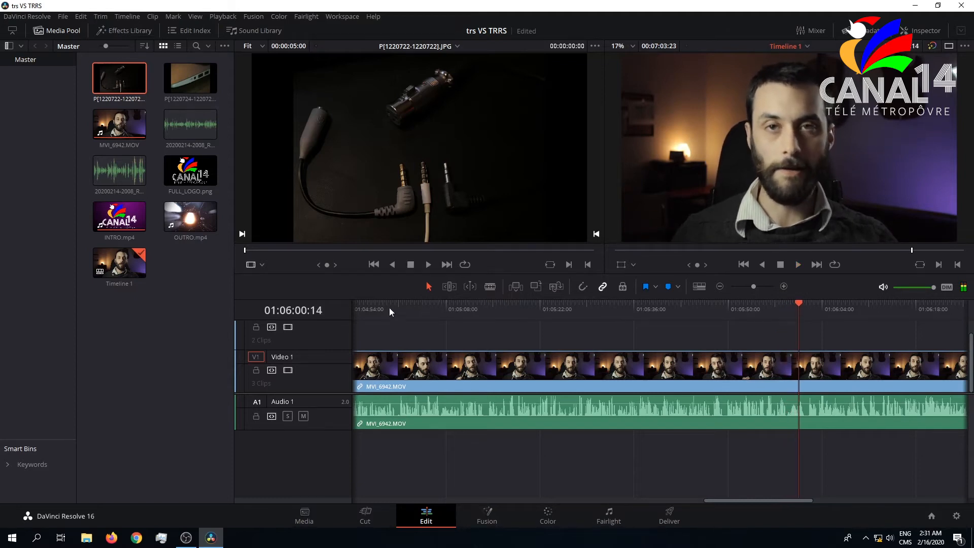
pyautogui.click(380, 309)
pyautogui.press('space')
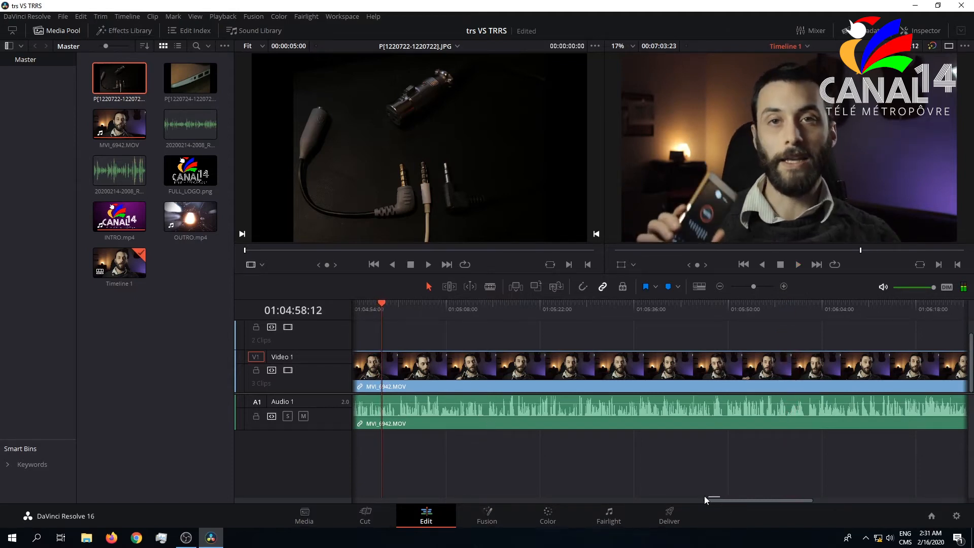
pyautogui.moveTo(717, 500); pyautogui.dragTo(662, 498)
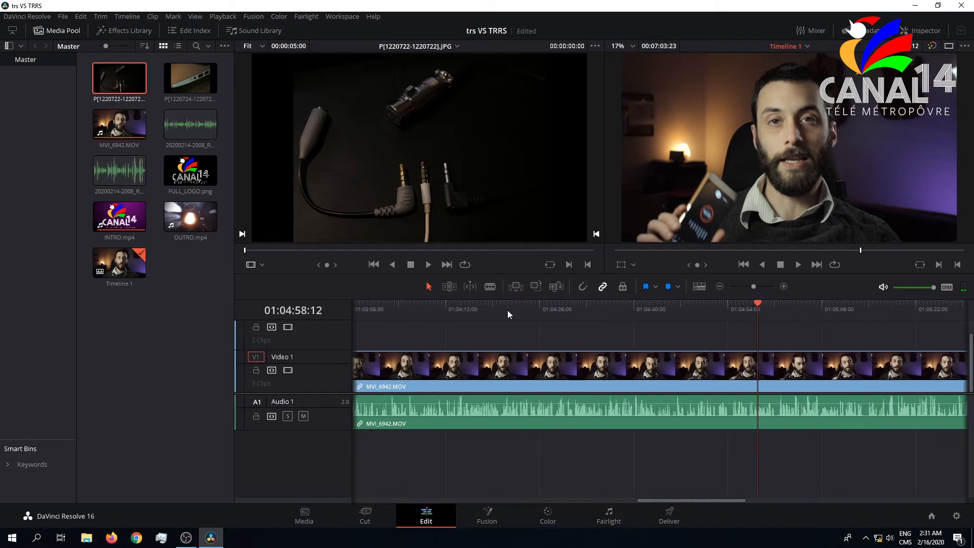
pyautogui.moveTo(702, 493); pyautogui.dragTo(628, 493)
pyautogui.click(416, 316)
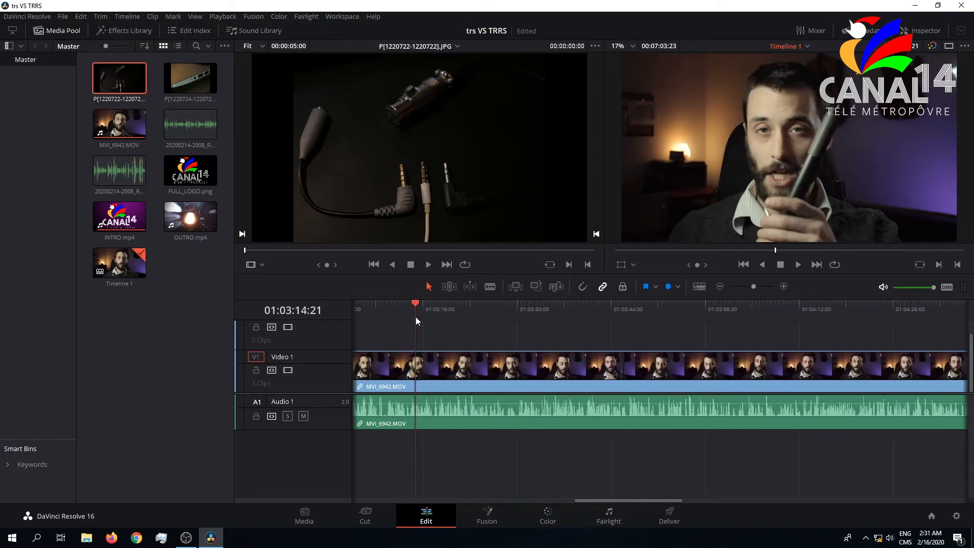
pyautogui.moveTo(592, 501); pyautogui.dragTo(583, 501)
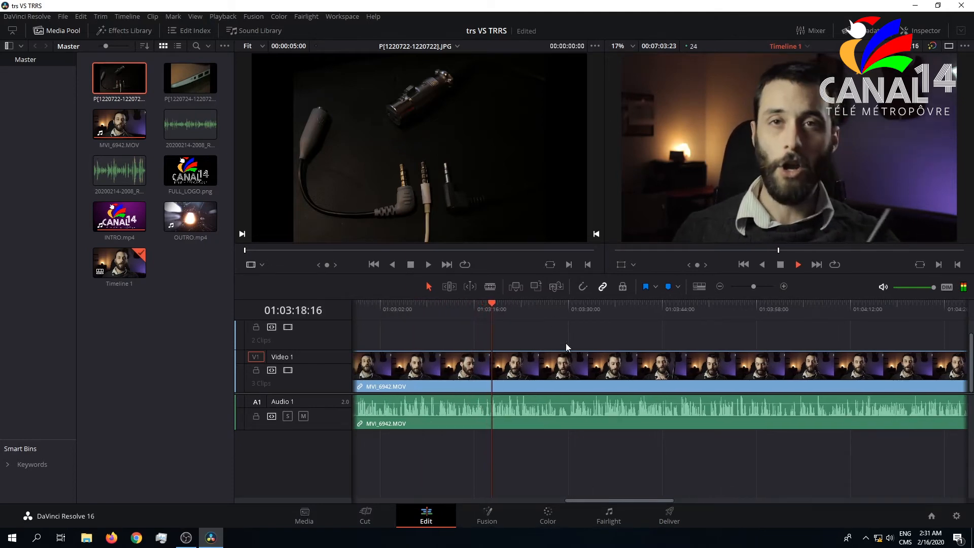
pyautogui.press('space')
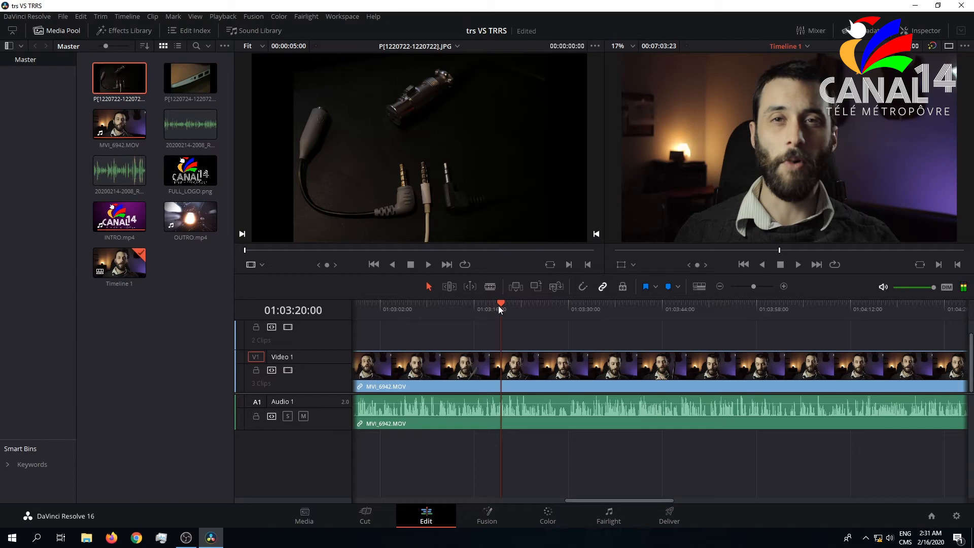
pyautogui.click(494, 304)
pyautogui.press('space')
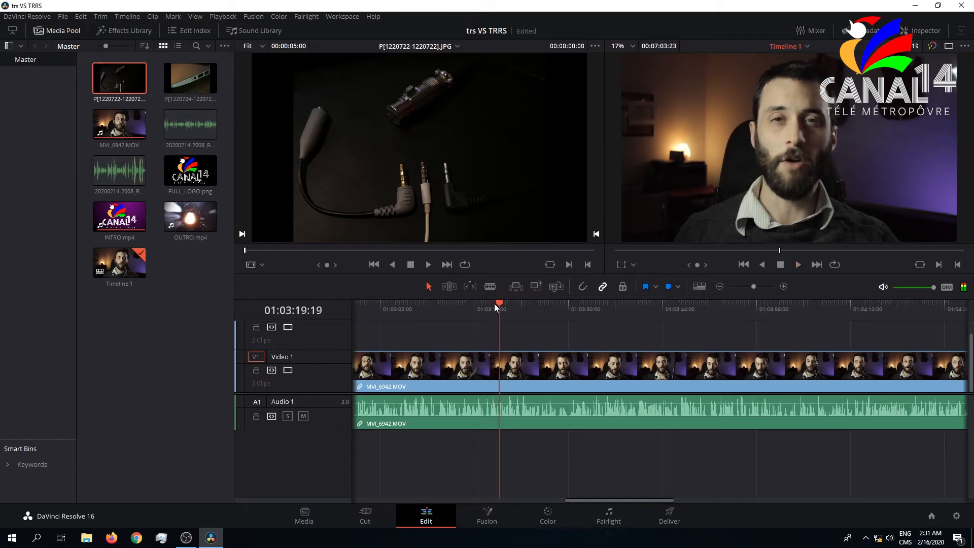
pyautogui.click(490, 304)
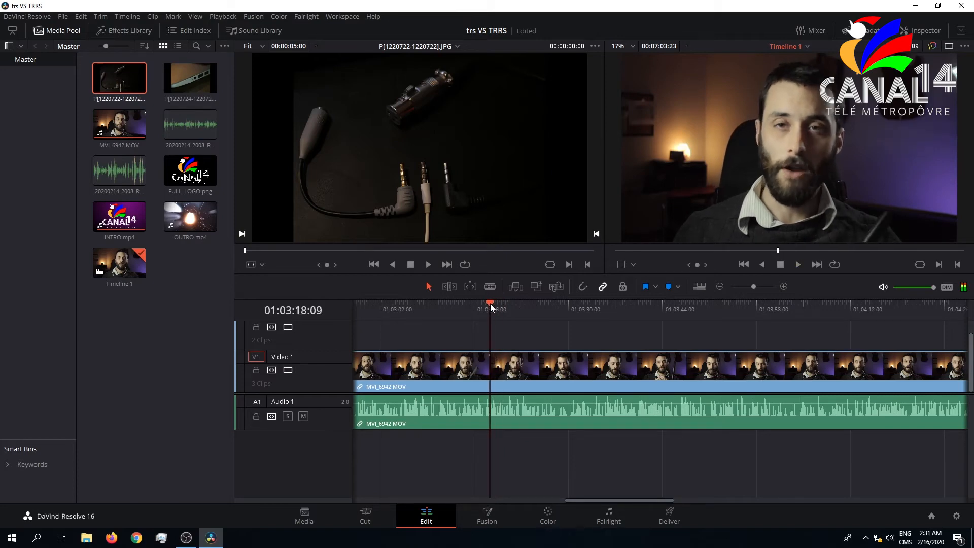
pyautogui.click(190, 83)
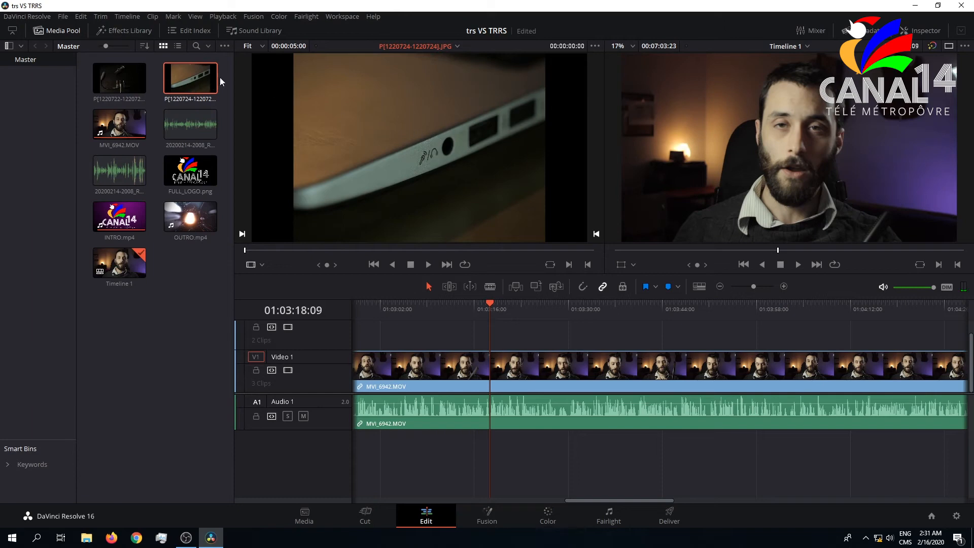
pyautogui.click(80, 17)
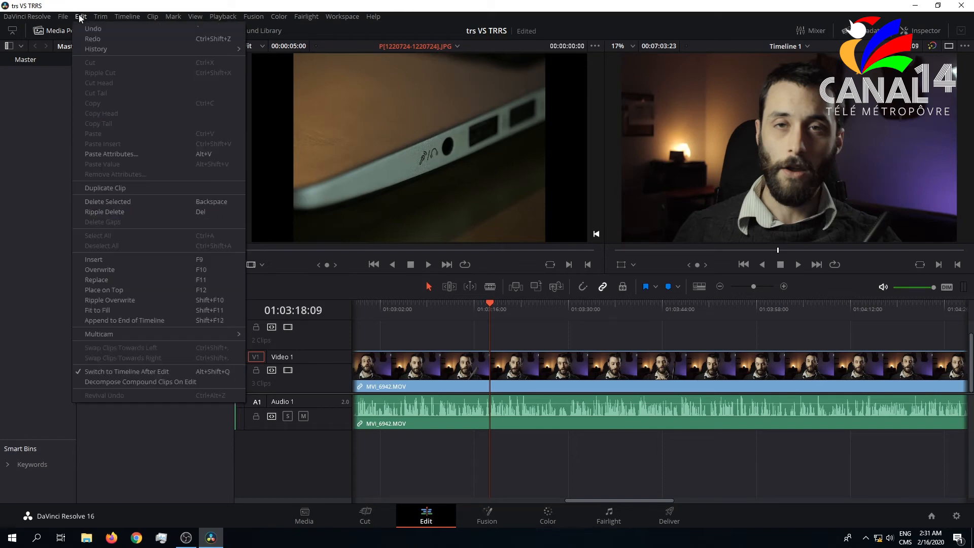
pyautogui.click(179, 289)
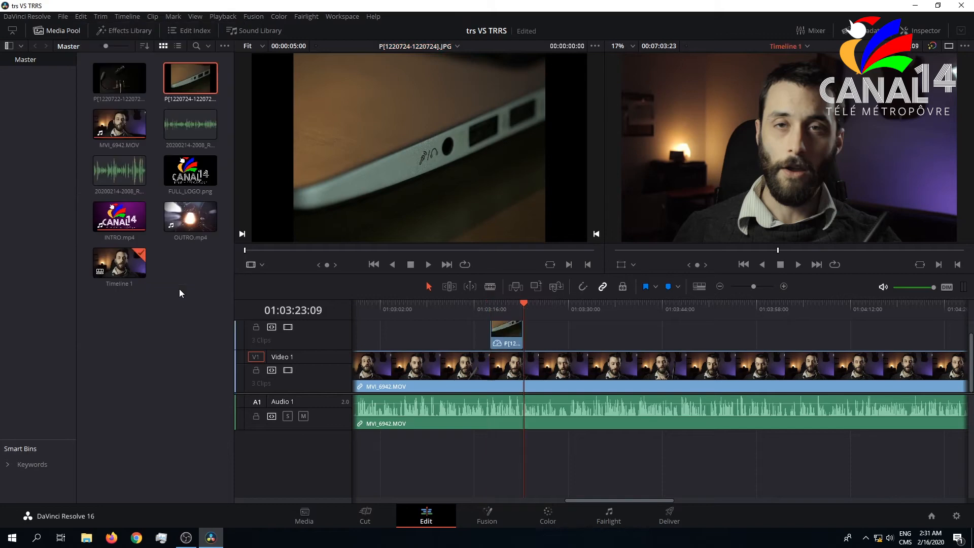
pyautogui.click(501, 304)
pyautogui.press('space')
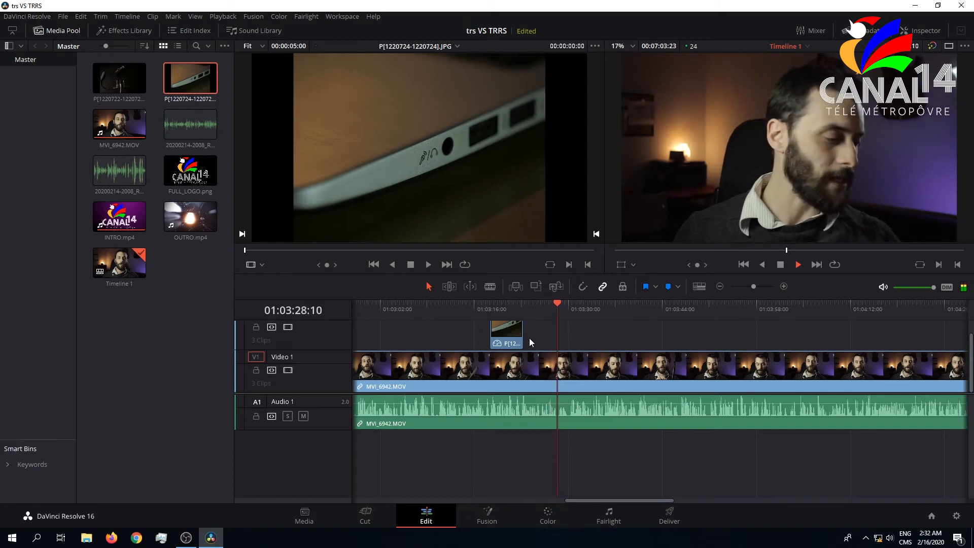
pyautogui.press('space')
pyautogui.moveTo(523, 334); pyautogui.dragTo(591, 307)
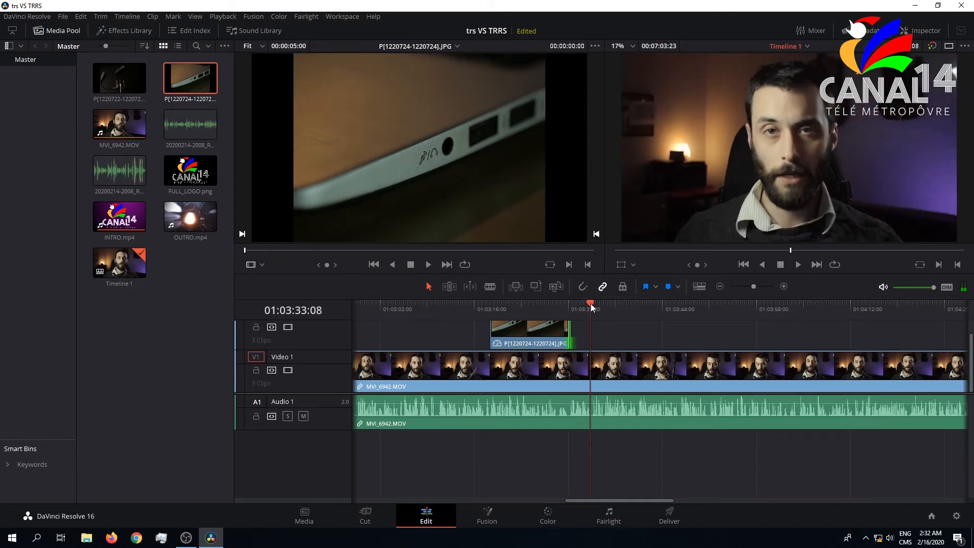
# Play further through MVI_6942.MOV to find a cut point, and split the clip with its audio at 01:04:06:18
pyautogui.moveTo(617, 498); pyautogui.dragTo(692, 500)
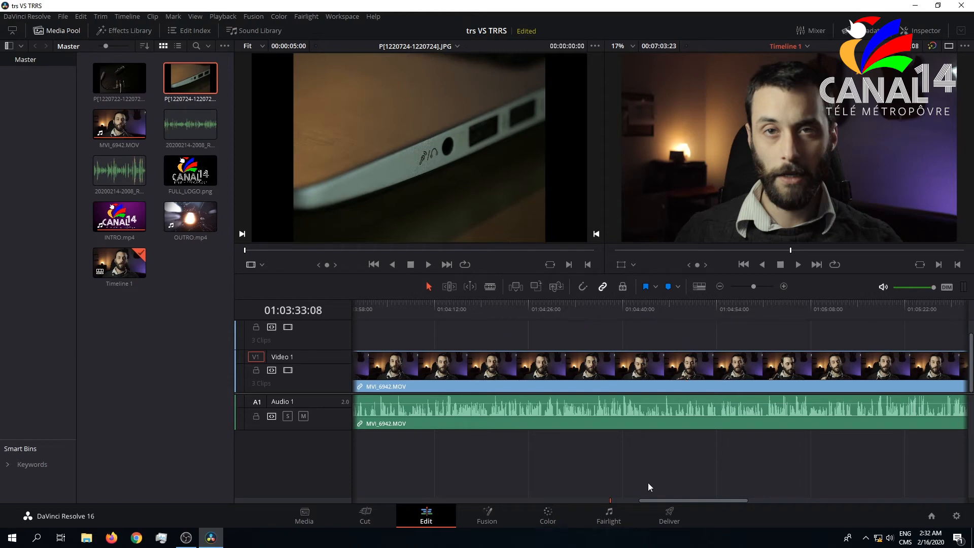
pyautogui.moveTo(658, 500)
pyautogui.mouseDown()
pyautogui.moveTo(630, 497)
pyautogui.moveTo(645, 498)
pyautogui.mouseUp()
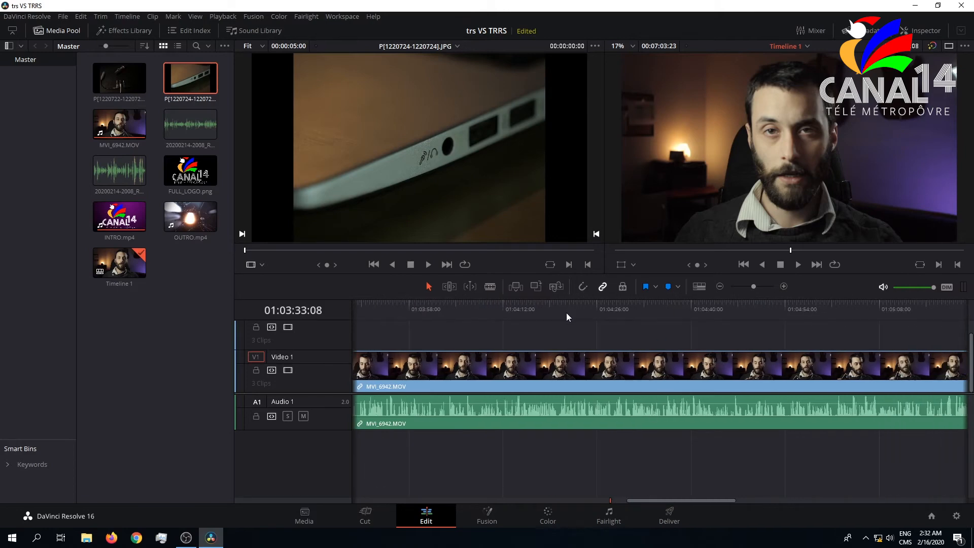
pyautogui.click(431, 310)
pyautogui.press('space')
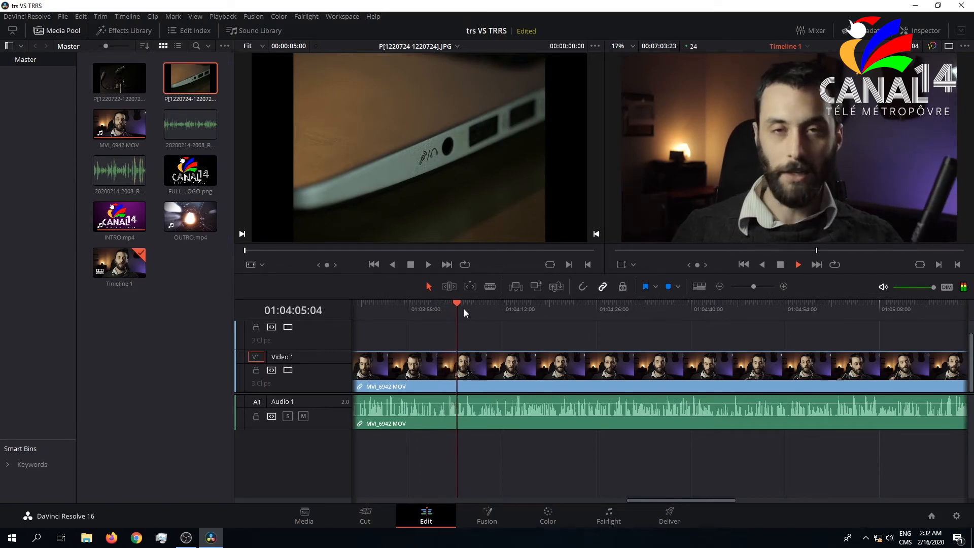
pyautogui.press('space')
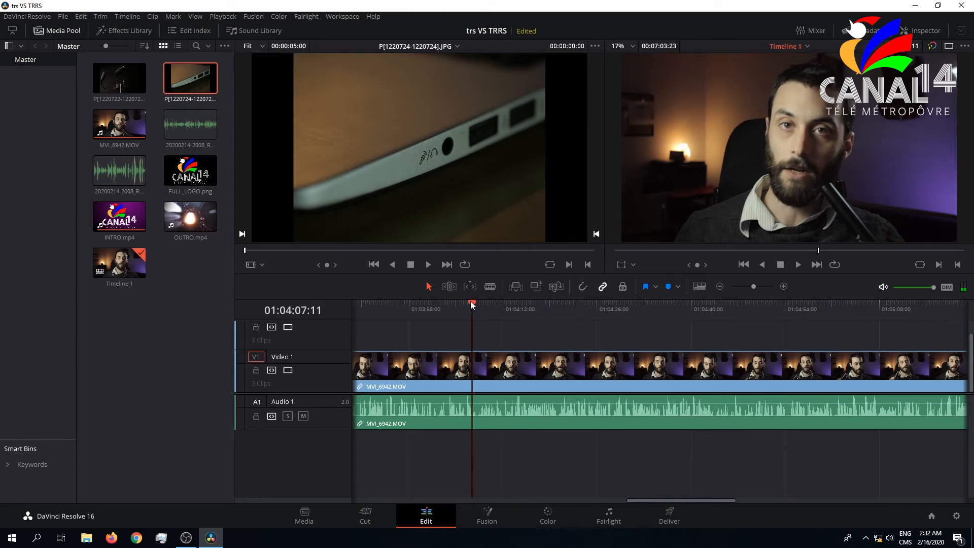
pyautogui.moveTo(470, 301); pyautogui.dragTo(461, 301)
pyautogui.press('space')
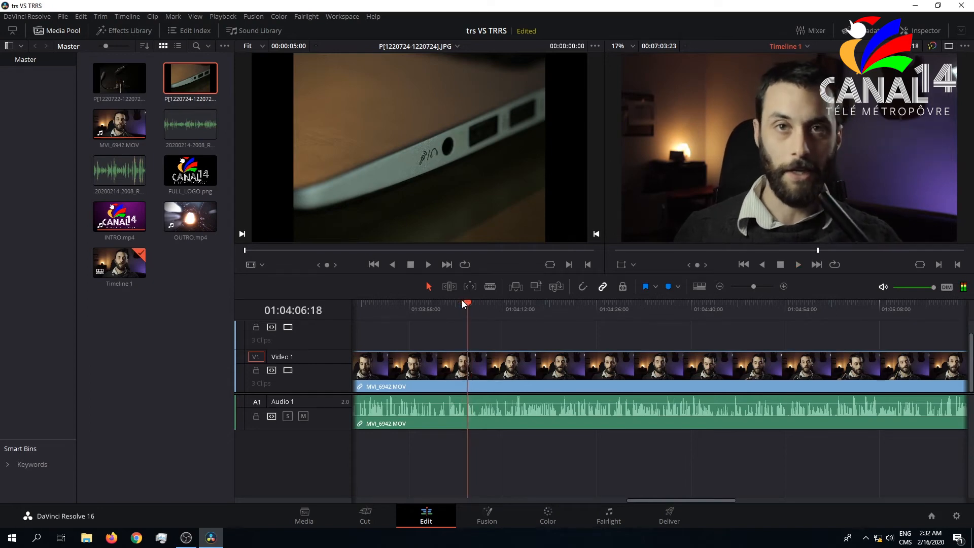
pyautogui.scroll(-2, 474, 387)
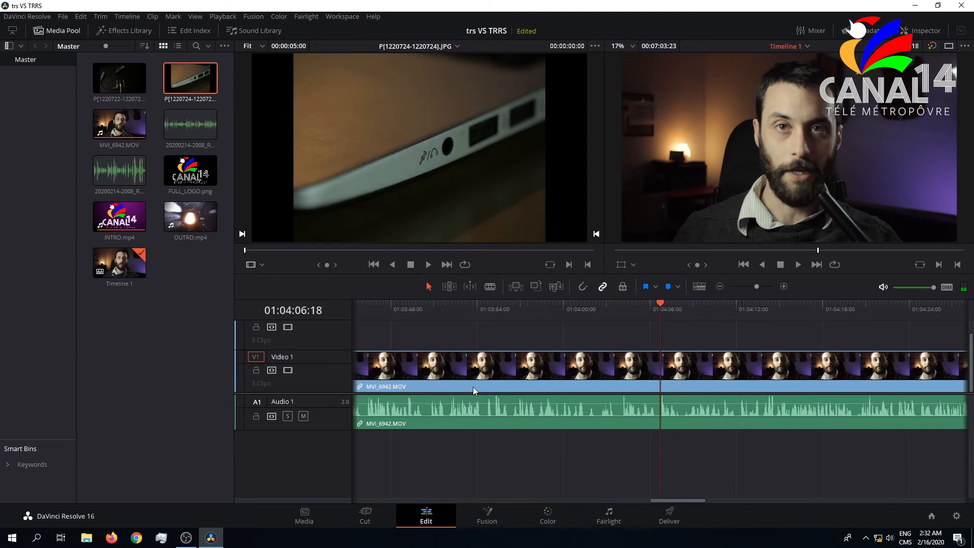
pyautogui.scroll(-1, 632, 382)
pyautogui.scroll(3, 696, 368)
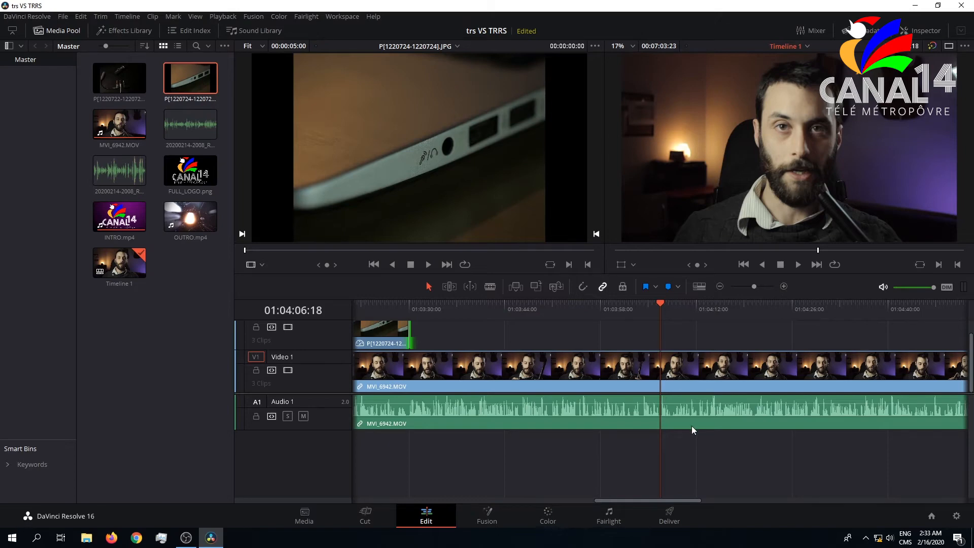
pyautogui.press('b')
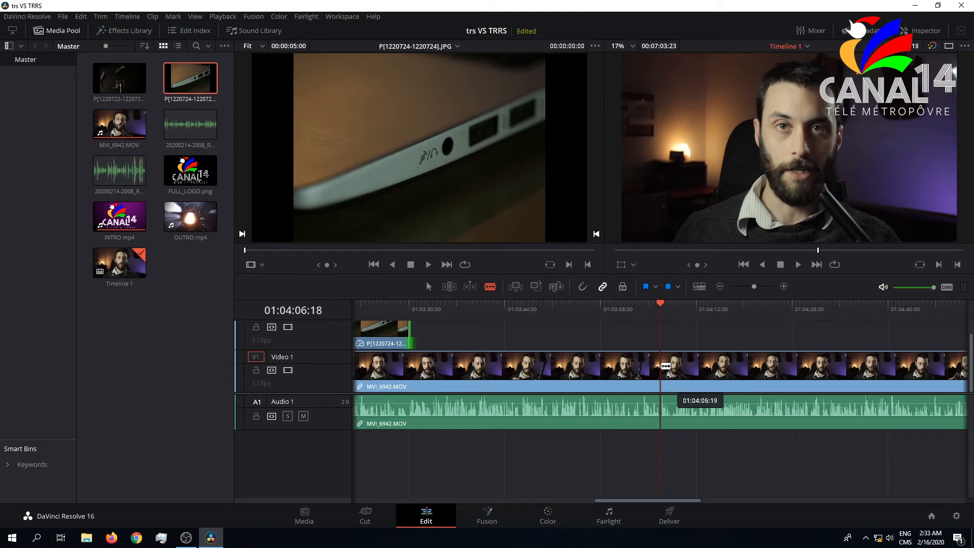
pyautogui.click(661, 365)
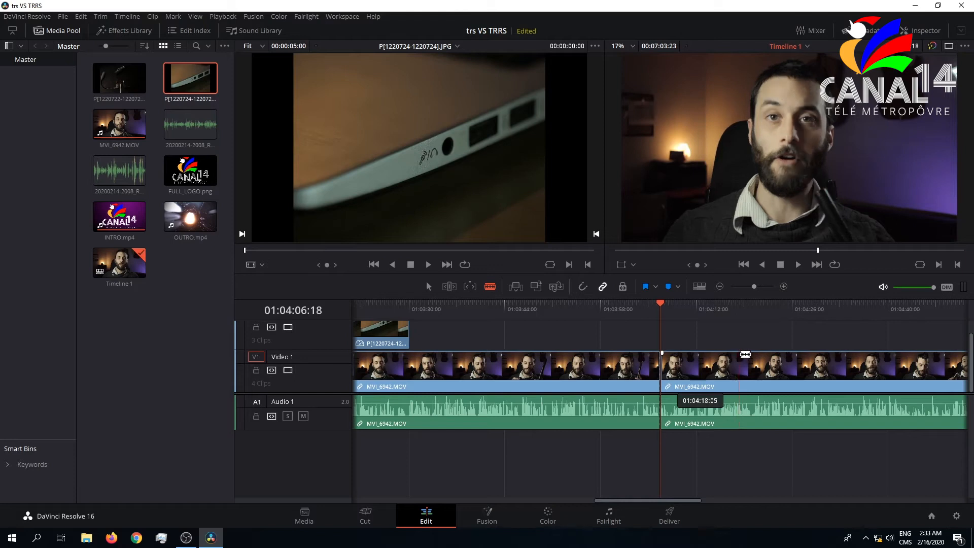
# Play further sections of MVI_6942.MOV to find the next cut point, and split the clip with its audio at 01:04:42:00
pyautogui.moveTo(638, 504); pyautogui.dragTo(670, 504)
pyautogui.click(650, 306)
pyautogui.press('space')
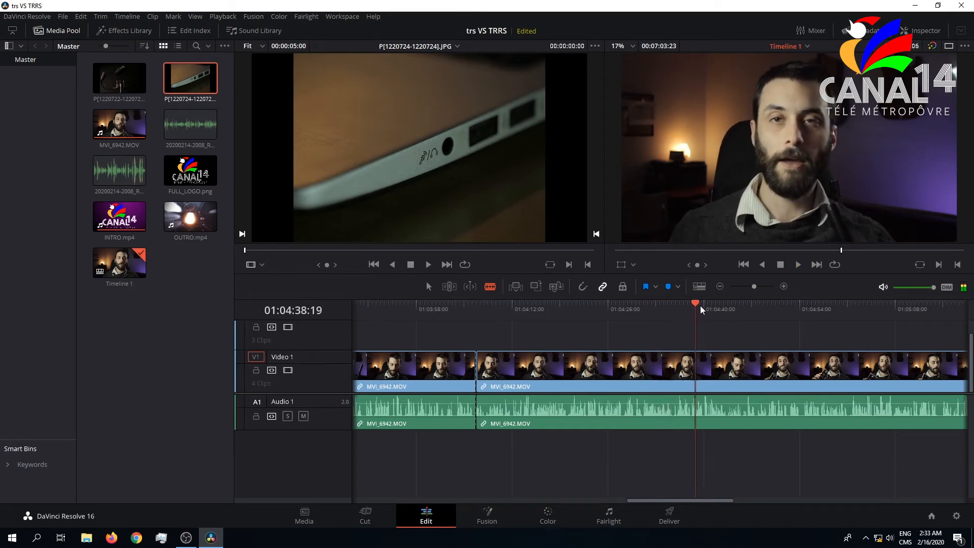
pyautogui.click(753, 308)
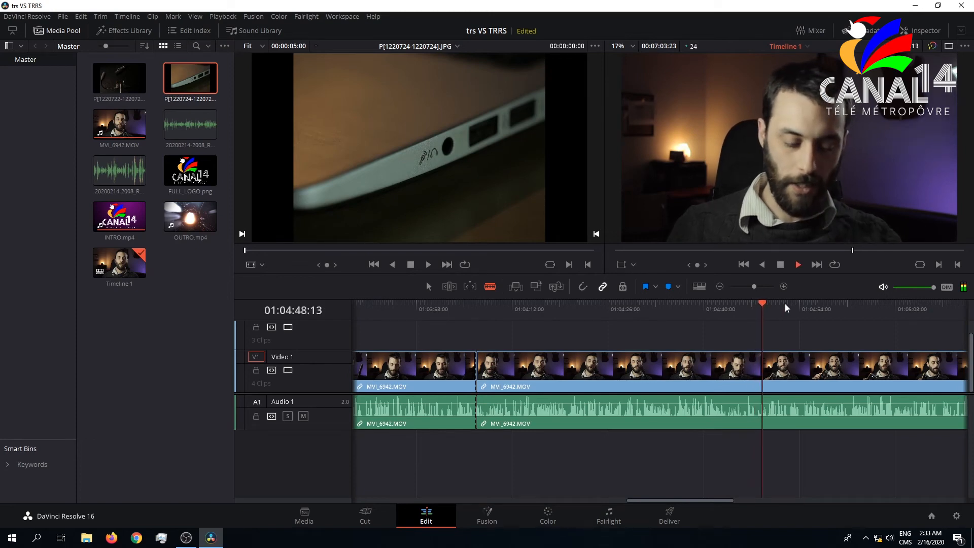
pyautogui.press('space')
pyautogui.click(736, 306)
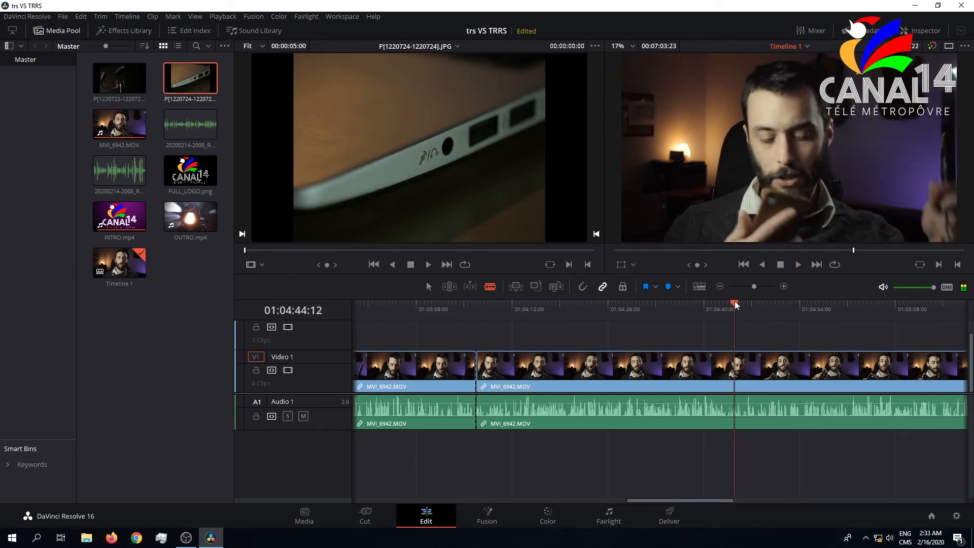
pyautogui.press('space')
pyautogui.click(722, 305)
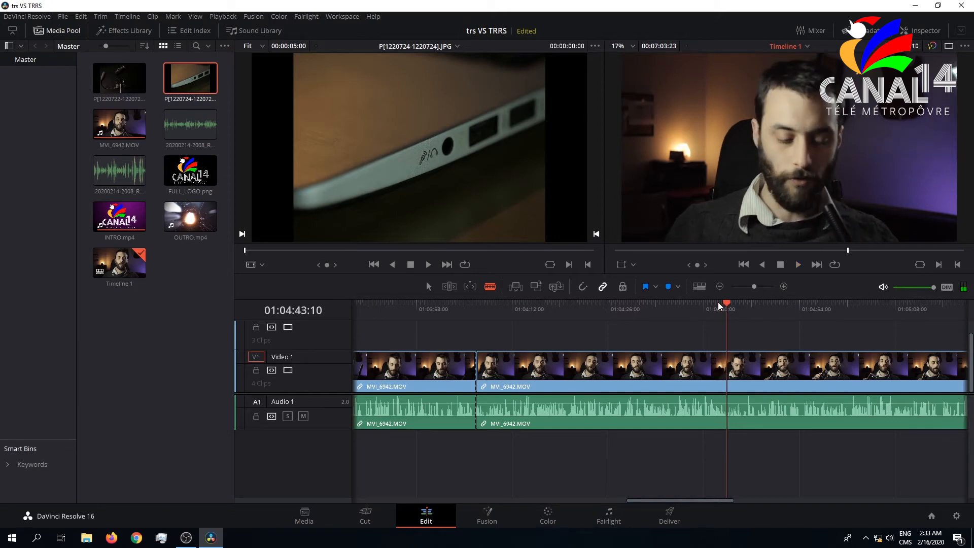
pyautogui.click(712, 305)
pyautogui.press('space')
pyautogui.moveTo(713, 306); pyautogui.dragTo(704, 305)
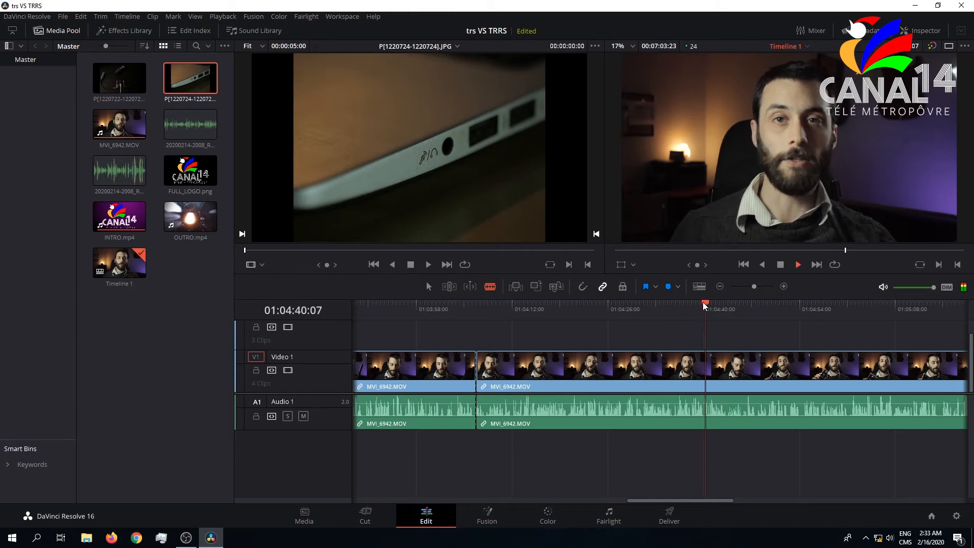
pyautogui.press('space')
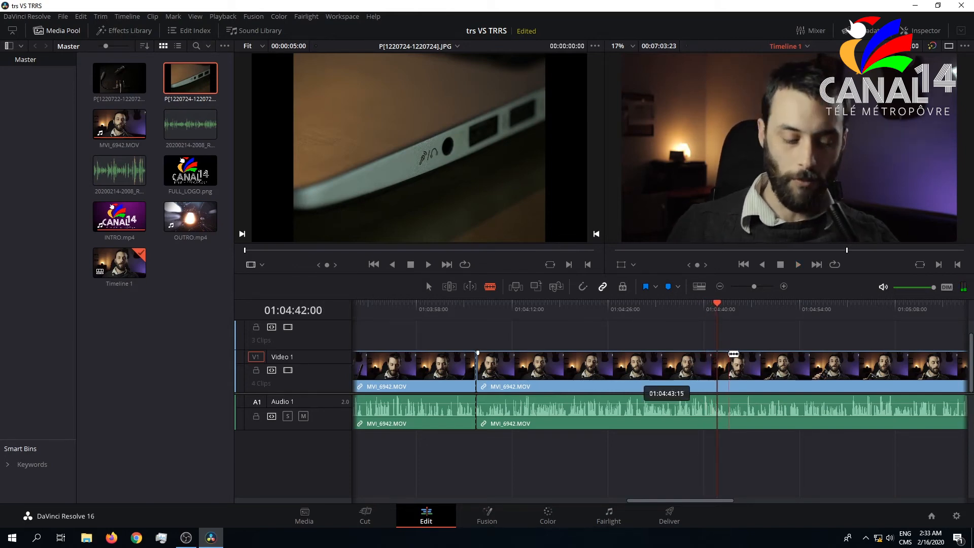
pyautogui.click(719, 364)
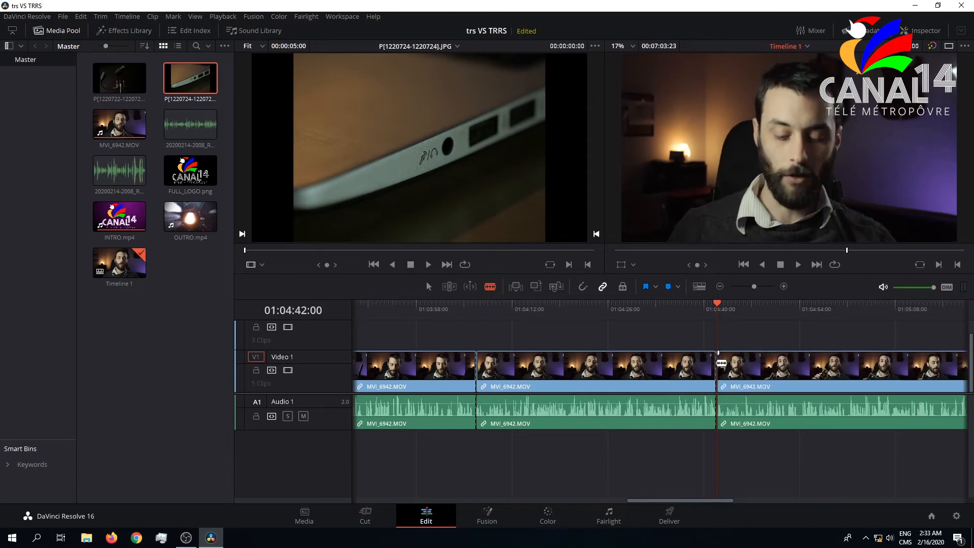
pyautogui.click(715, 362)
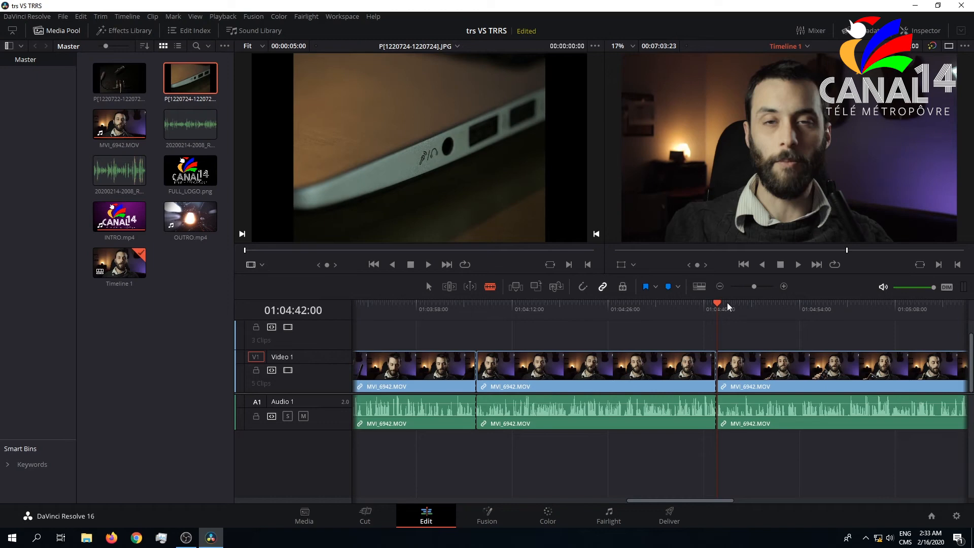
# Play on through the following footage of MVI_6942.MOV and split the clip with its audio at 01:04:55:02
pyautogui.moveTo(717, 304); pyautogui.dragTo(790, 302)
pyautogui.press('space')
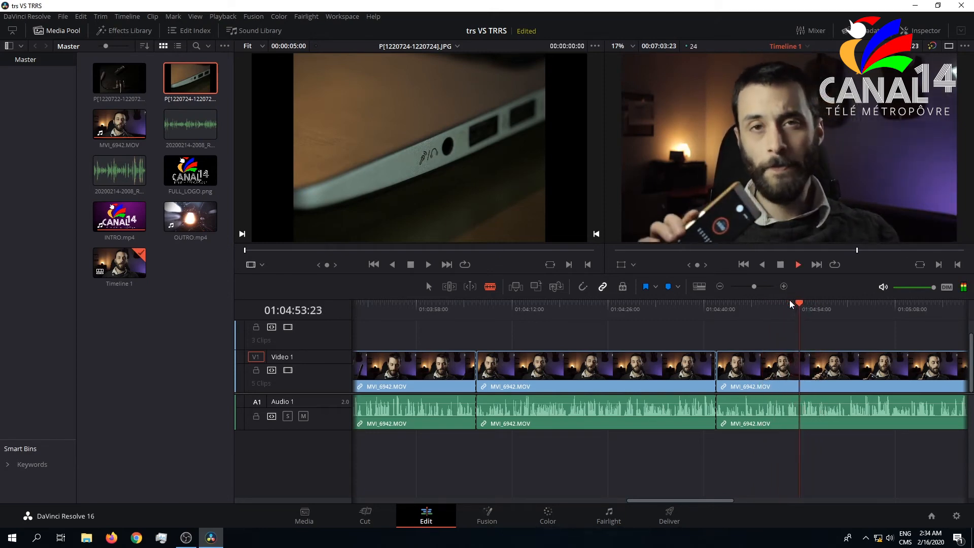
pyautogui.press('space')
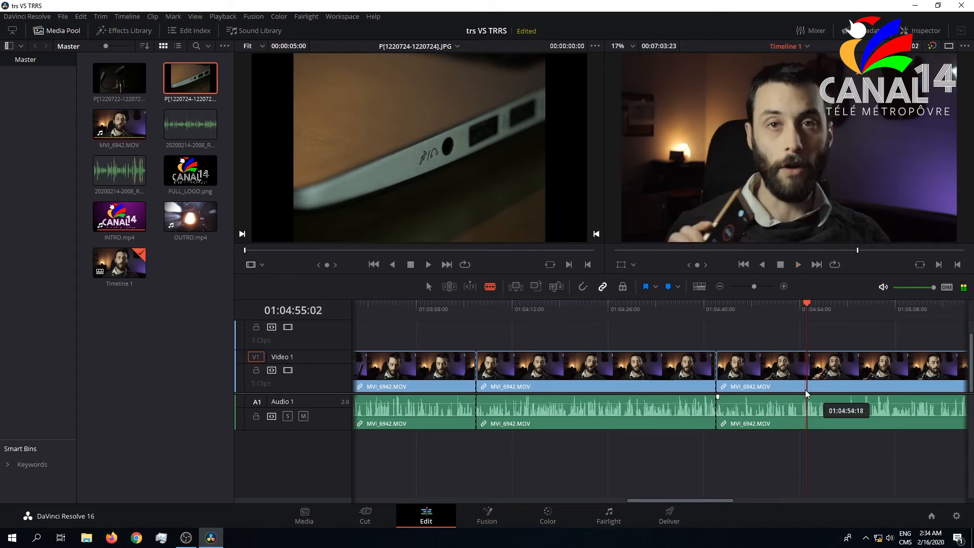
pyautogui.click(813, 376)
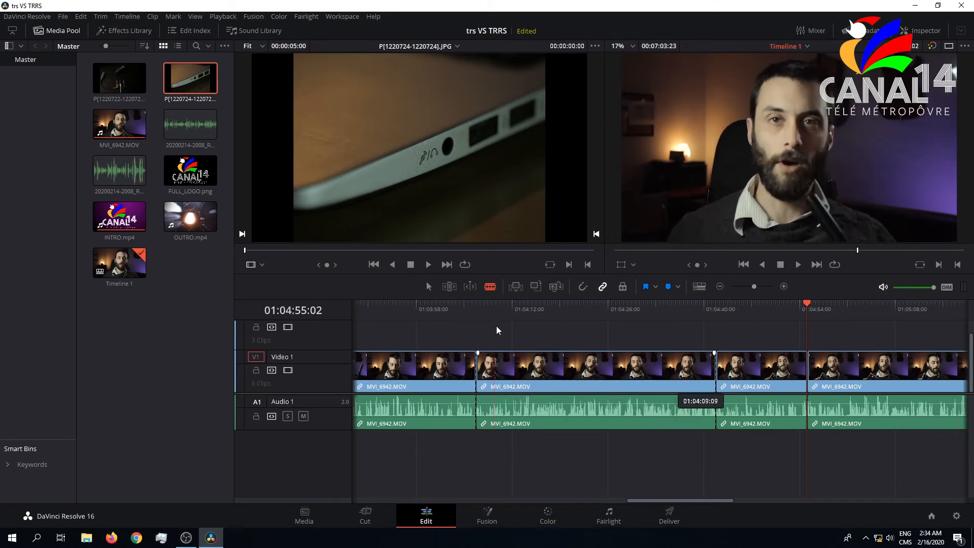
pyautogui.click(561, 417)
pyautogui.press('BackSpace')
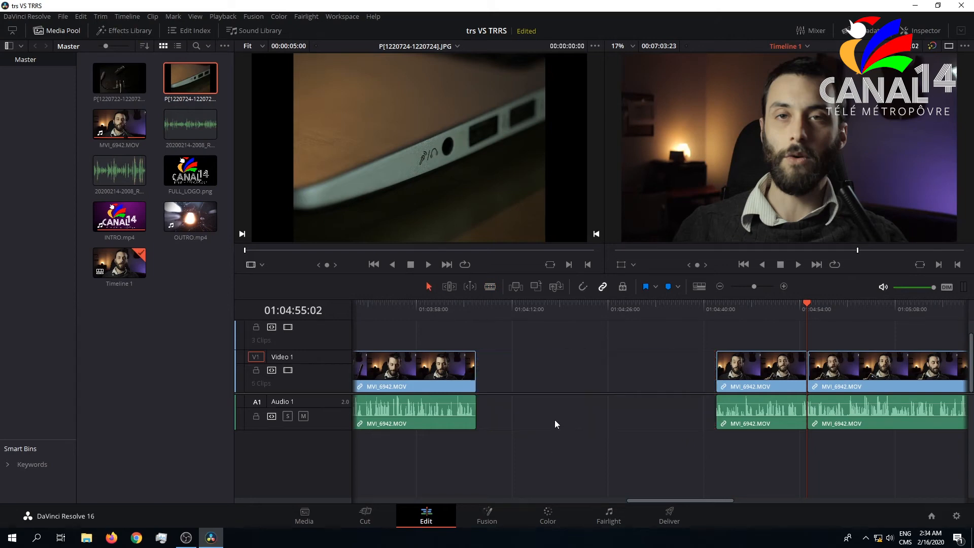
pyautogui.hotkey('ctrl', 'z')
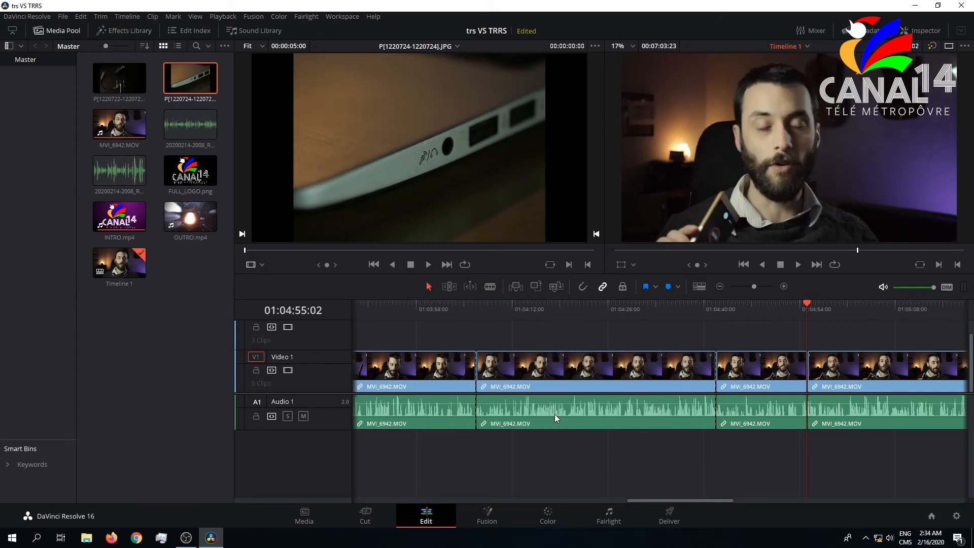
# Unlink the video and audio of the MVI_6942.MOV section between 01:04:06:18 and 01:04:42:00, and select only its audio
pyautogui.click(552, 408)
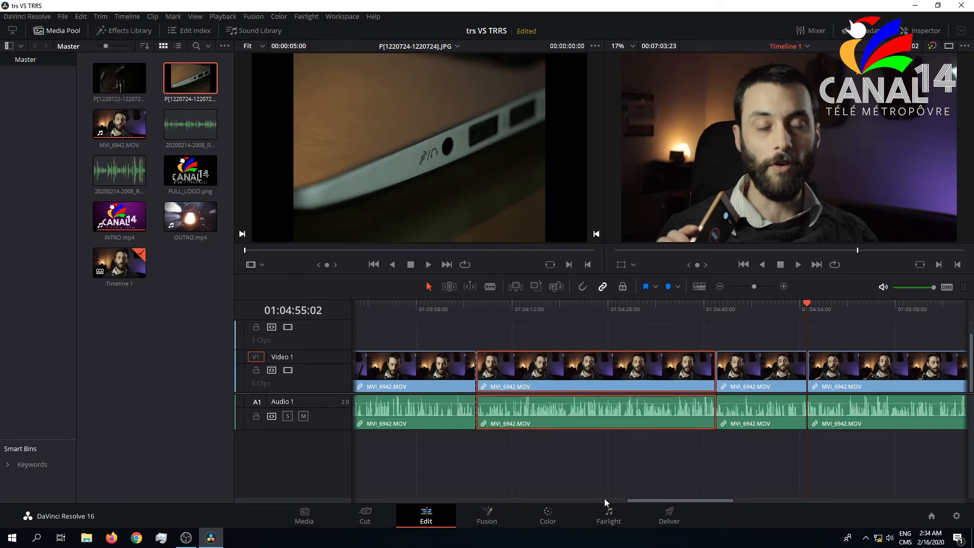
pyautogui.moveTo(637, 500); pyautogui.dragTo(661, 499)
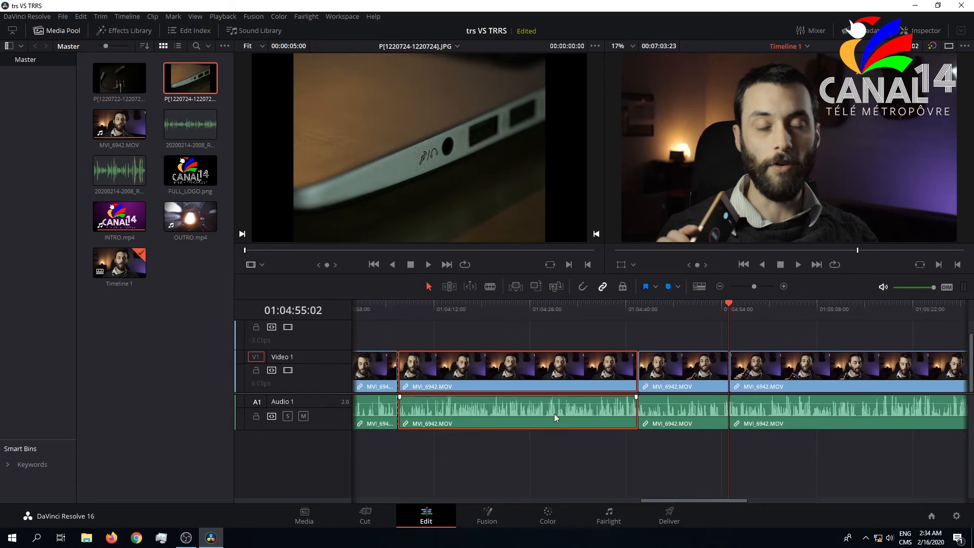
pyautogui.rightClick(554, 414)
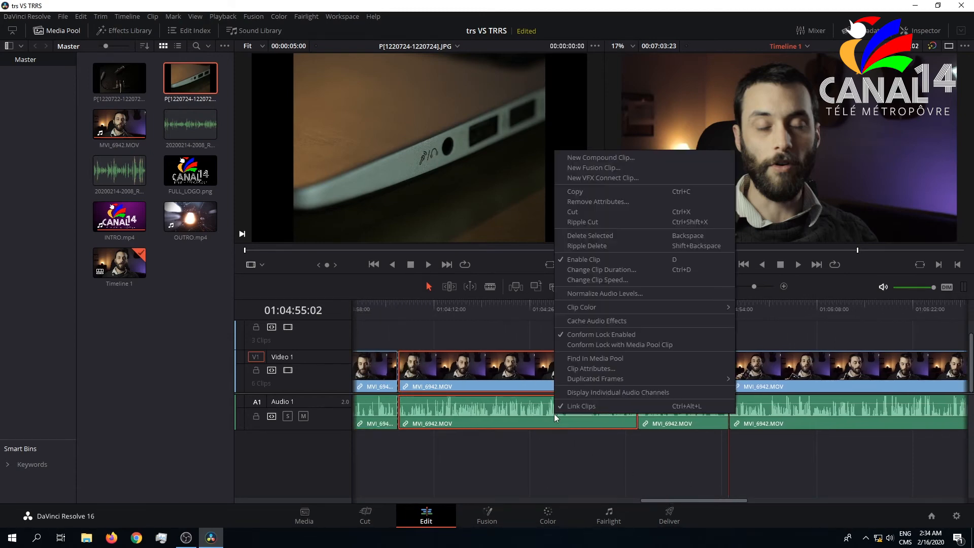
pyautogui.click(602, 406)
pyautogui.click(505, 415)
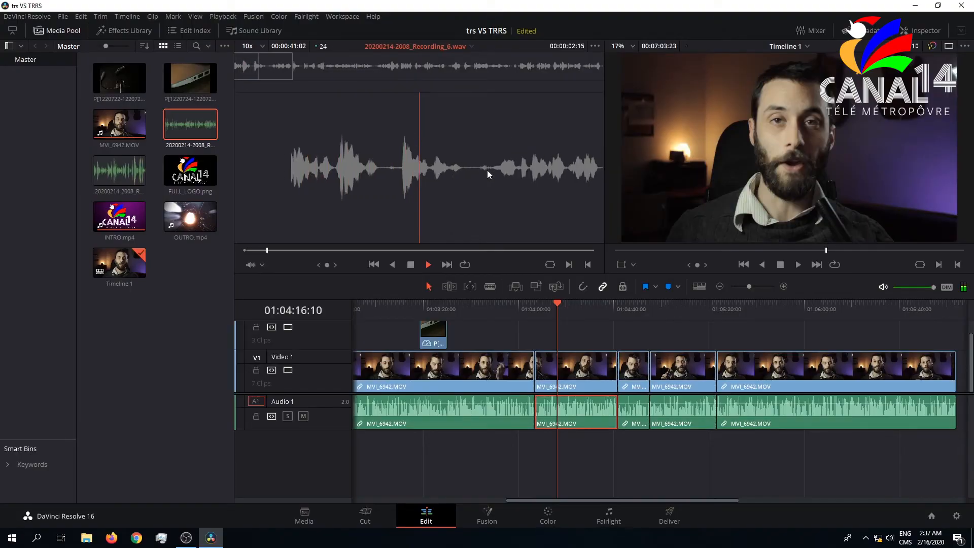
pyautogui.press('space')
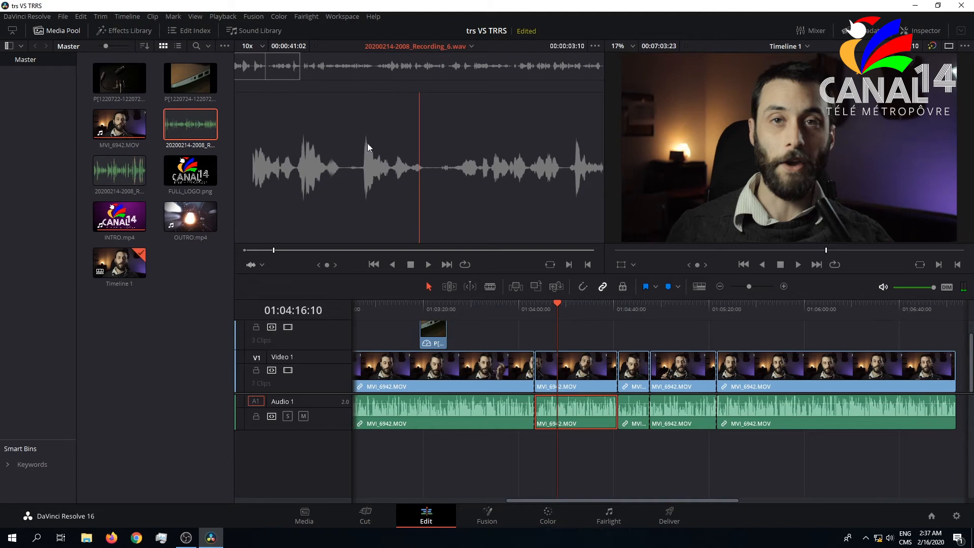
pyautogui.moveTo(285, 64); pyautogui.dragTo(254, 61)
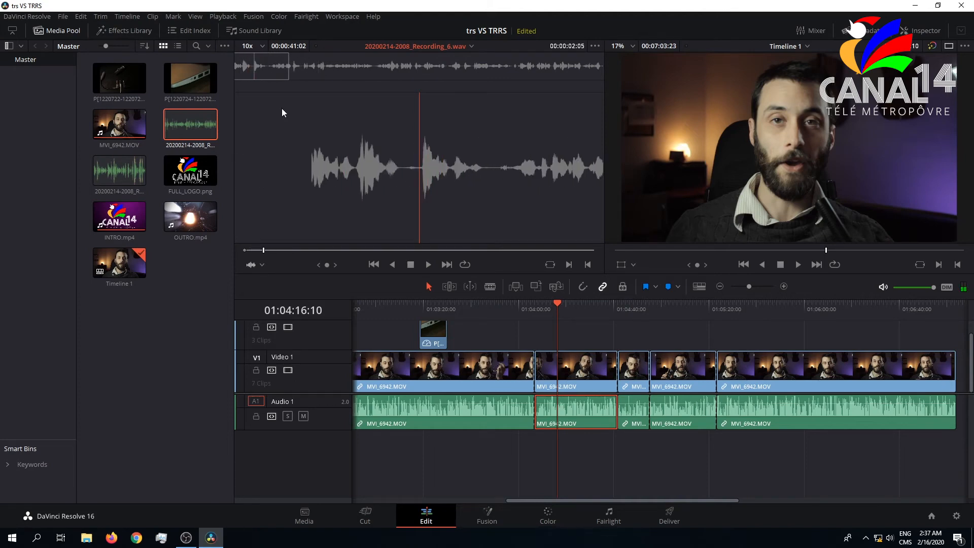
pyautogui.click(565, 265)
pyautogui.click(611, 416)
pyautogui.moveTo(195, 136); pyautogui.dragTo(532, 449)
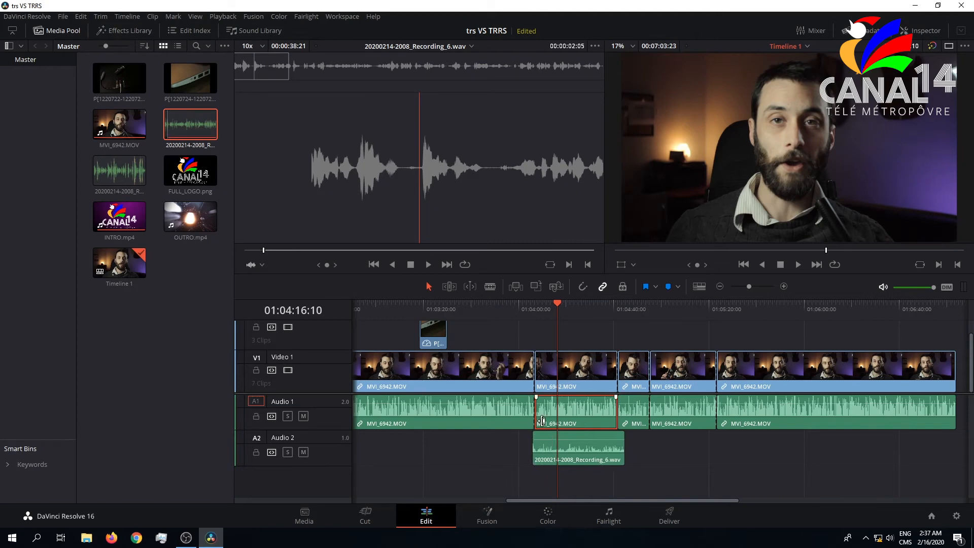
# Shift the recording on Audio 2 so its opening waveform lines up with the camera audio, and play it to check the sync
pyautogui.scroll(12, 542, 425)
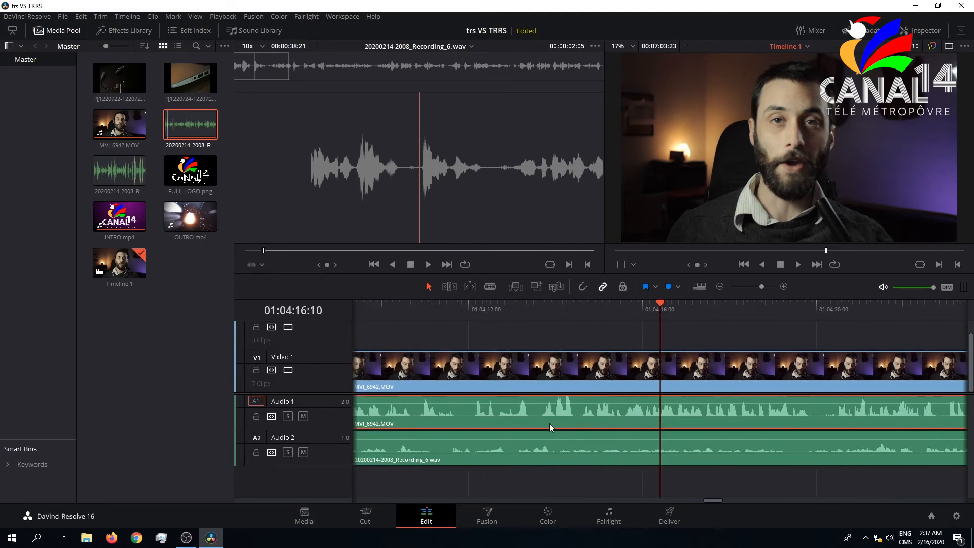
pyautogui.scroll(-4, 552, 428)
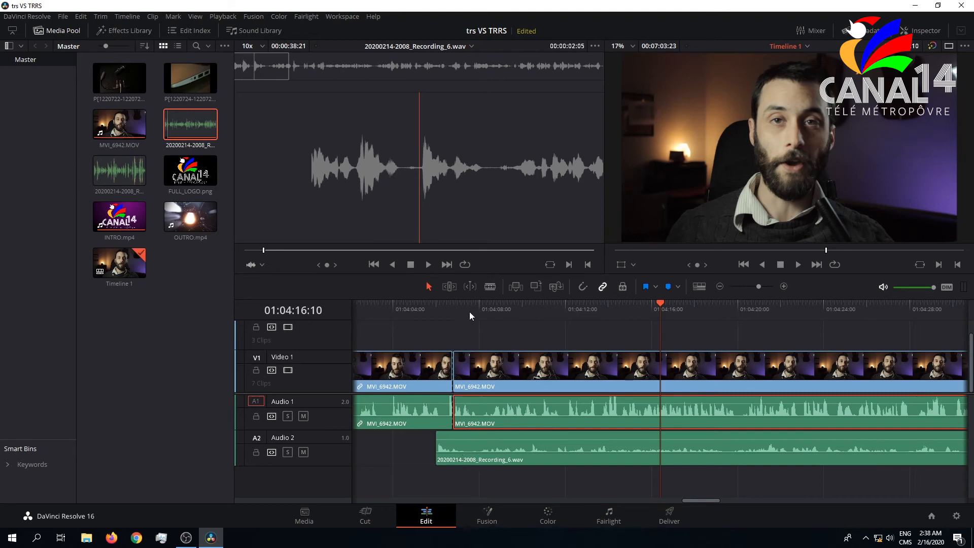
pyautogui.click(455, 304)
pyautogui.scroll(3, 473, 428)
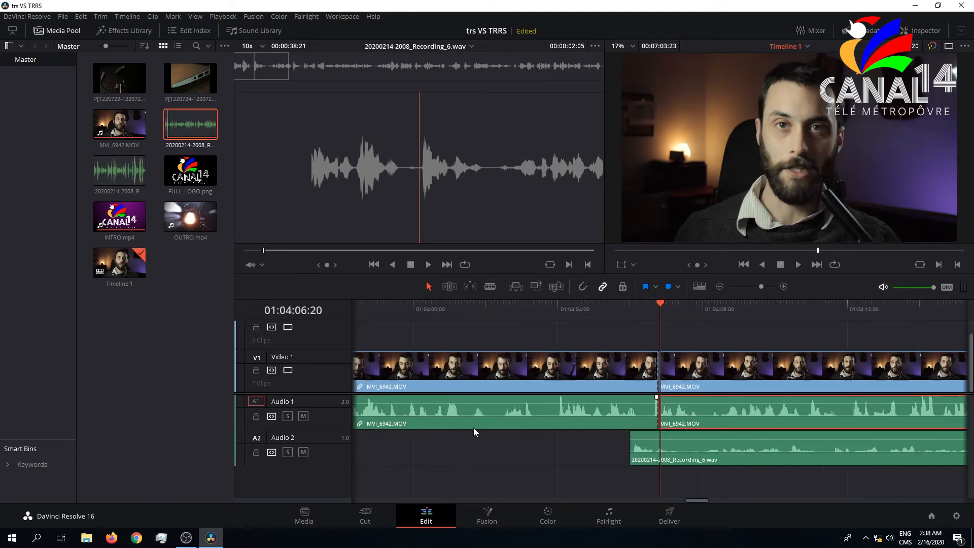
pyautogui.scroll(3, 473, 428)
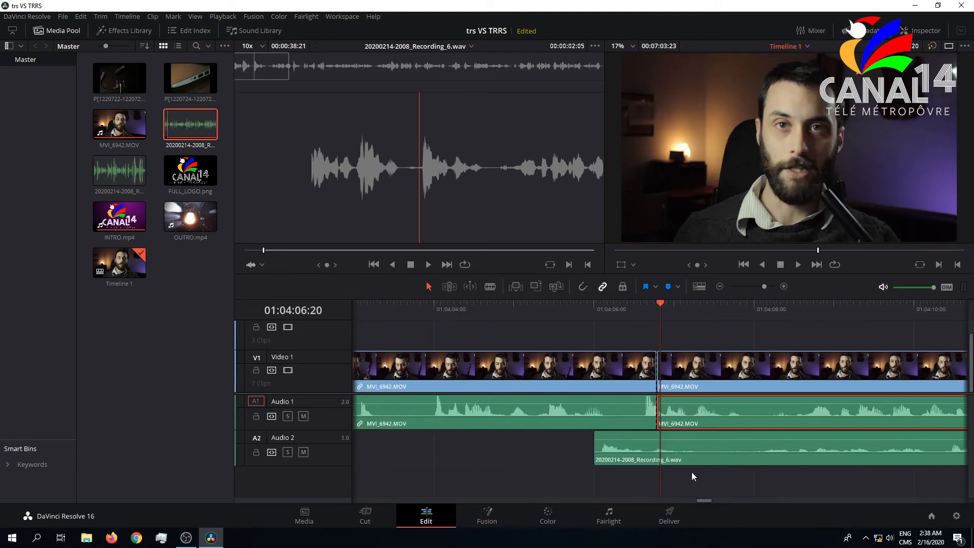
pyautogui.moveTo(611, 453); pyautogui.dragTo(650, 453)
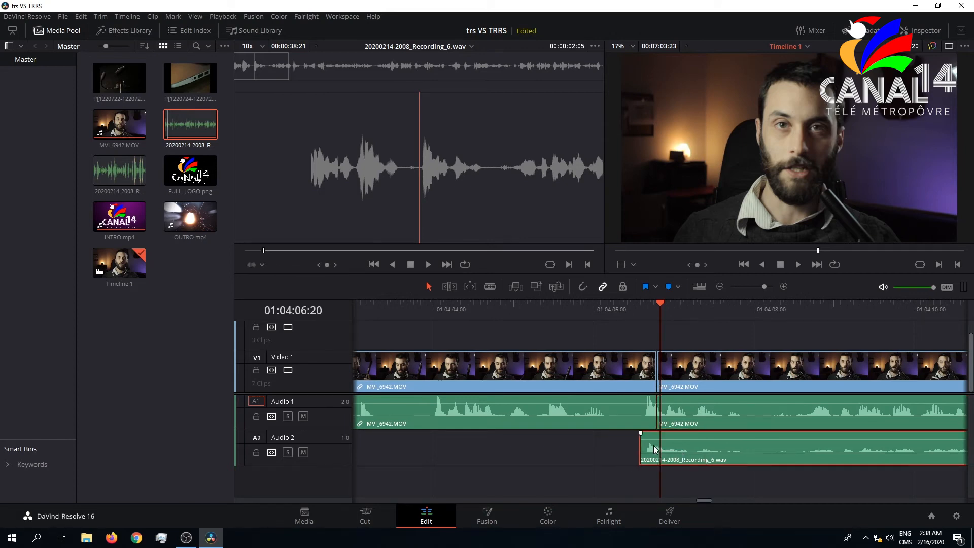
pyautogui.click(638, 306)
pyautogui.press('space')
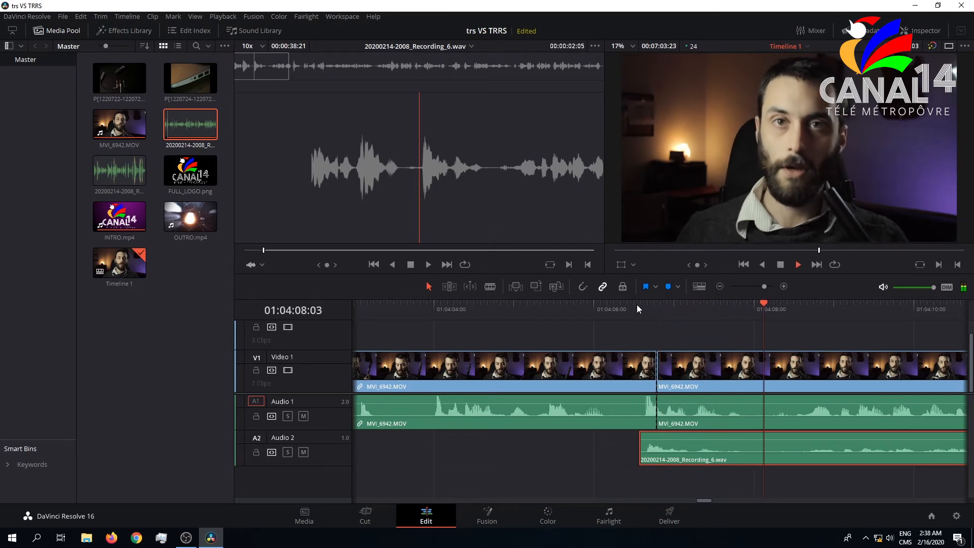
pyautogui.press('space')
pyautogui.moveTo(638, 450); pyautogui.dragTo(660, 450)
pyautogui.press('space')
pyautogui.hotkey('ctrl', '-')
pyautogui.hotkey('ctrl', '-')
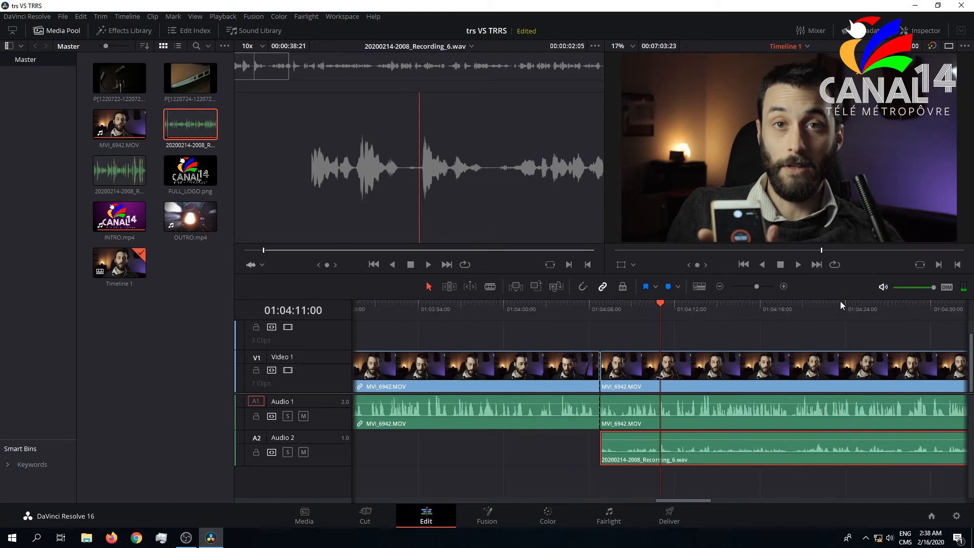
pyautogui.click(861, 307)
pyautogui.moveTo(689, 501); pyautogui.dragTo(724, 501)
pyautogui.click(799, 447)
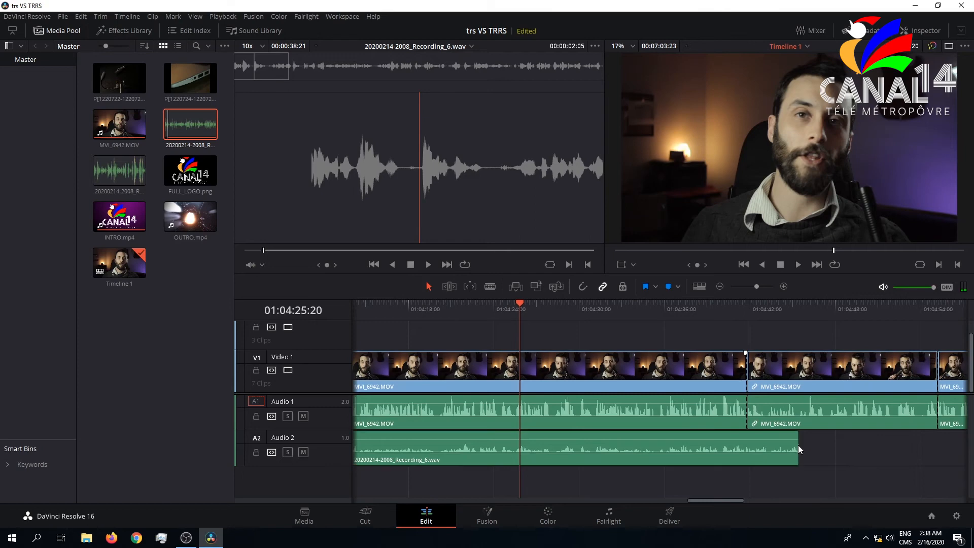
pyautogui.moveTo(798, 445); pyautogui.dragTo(748, 439)
pyautogui.click(699, 415)
pyautogui.press('BackSpace')
pyautogui.moveTo(605, 439); pyautogui.dragTo(605, 418)
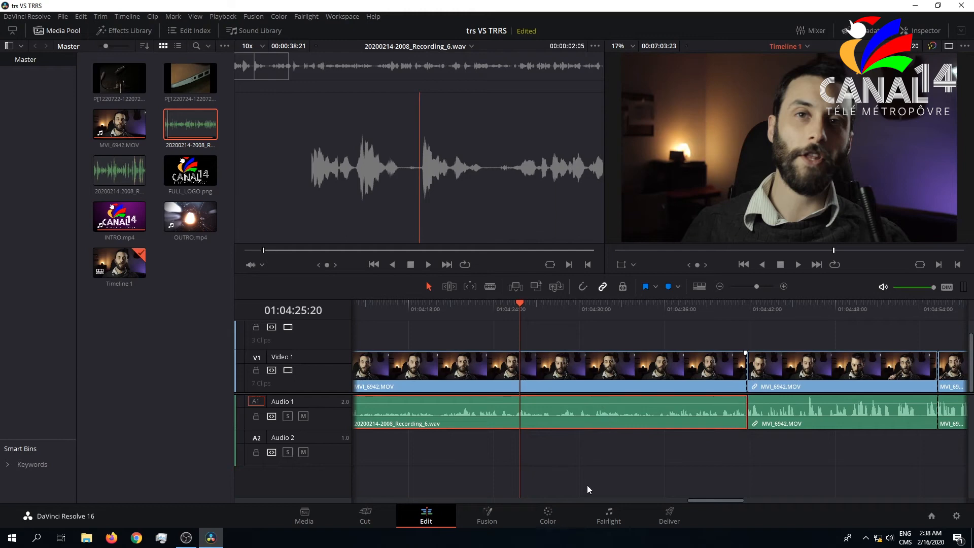
# Play the section with the replaced audio from its start and again from about 01:04:23 to check the sound and sync
pyautogui.moveTo(712, 502); pyautogui.dragTo(680, 495)
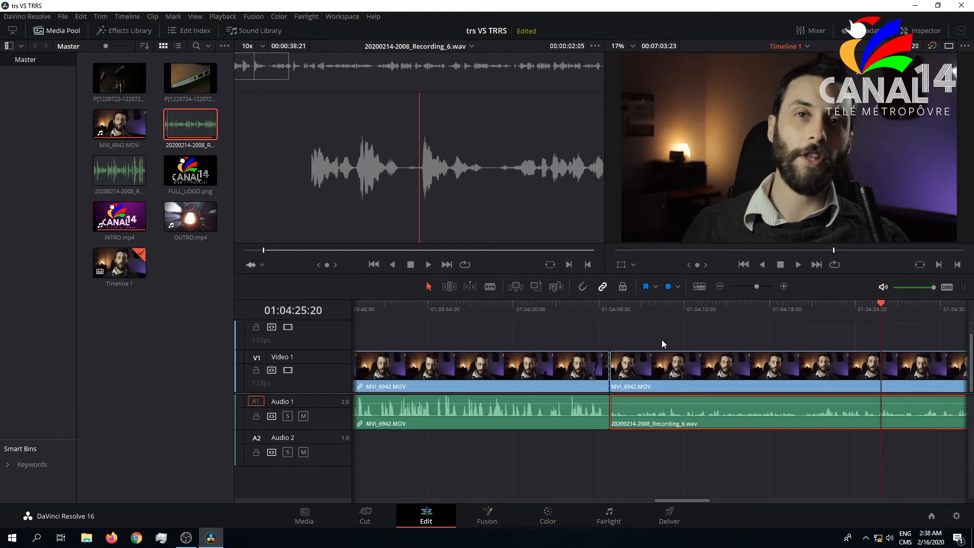
pyautogui.click(611, 305)
pyautogui.press('space')
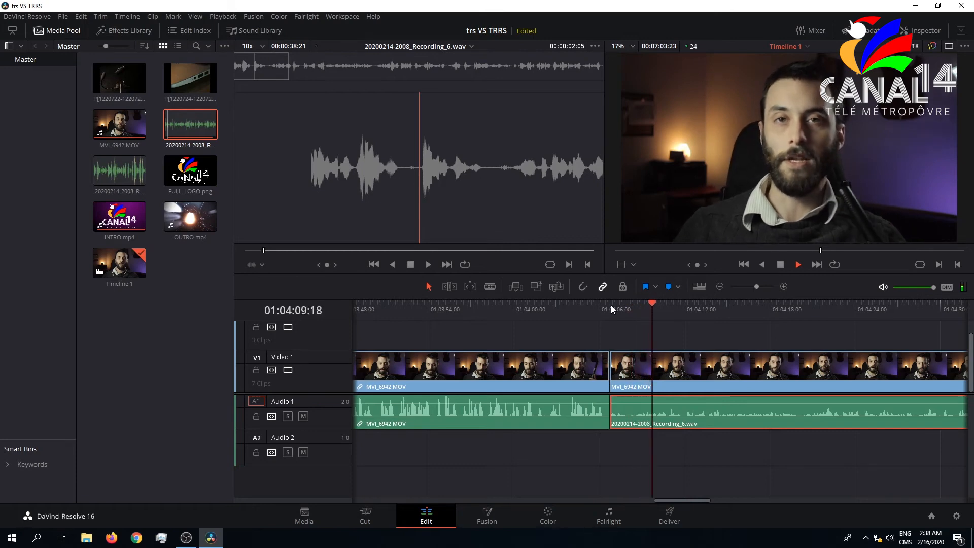
pyautogui.press('space')
pyautogui.rightClick(637, 410)
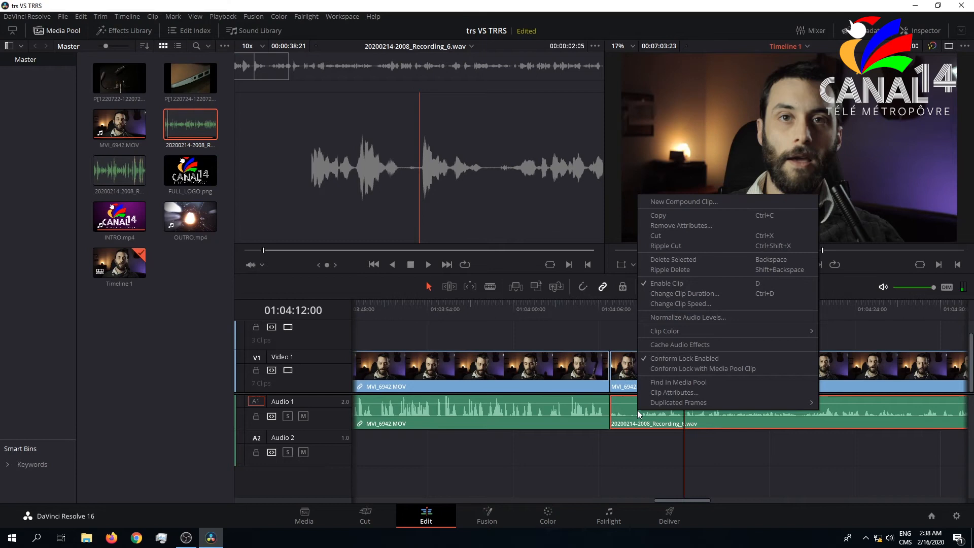
pyautogui.click(632, 437)
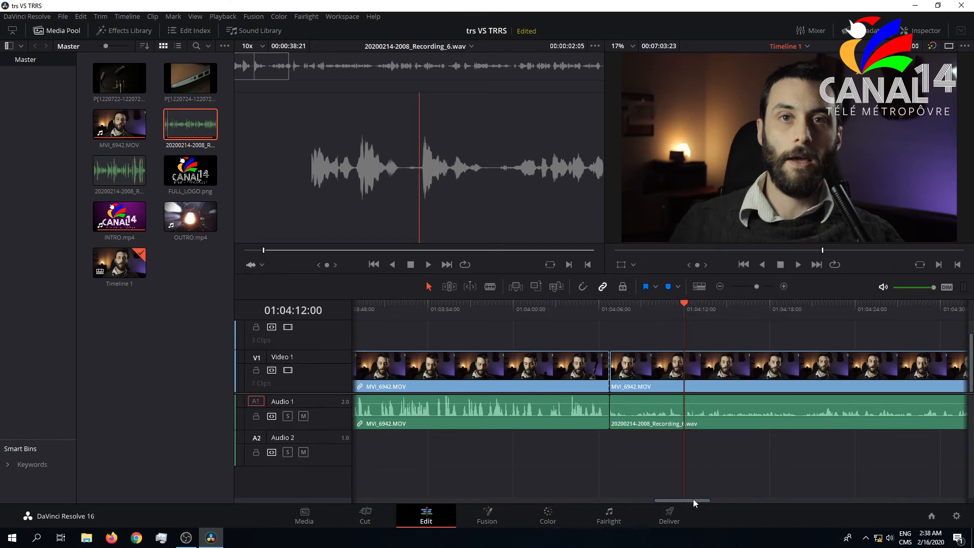
pyautogui.moveTo(693, 498); pyautogui.dragTo(723, 498)
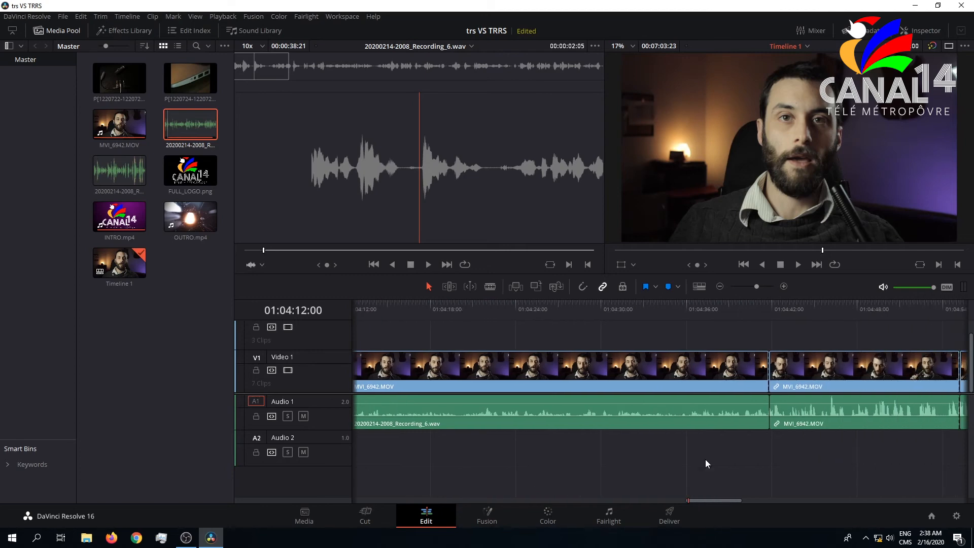
pyautogui.click(490, 376)
pyautogui.click(499, 313)
pyautogui.press('space')
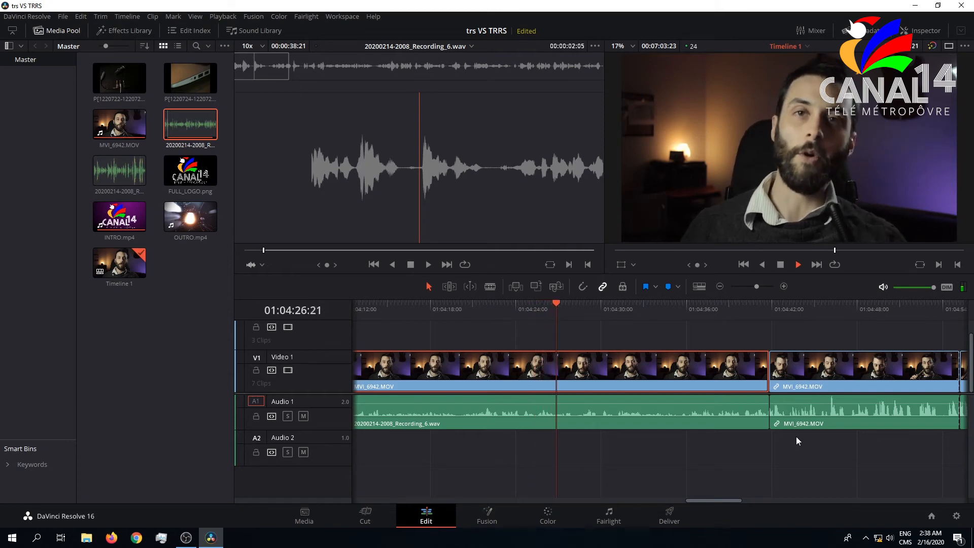
pyautogui.press('space')
pyautogui.moveTo(707, 499); pyautogui.dragTo(748, 498)
pyautogui.click(584, 409)
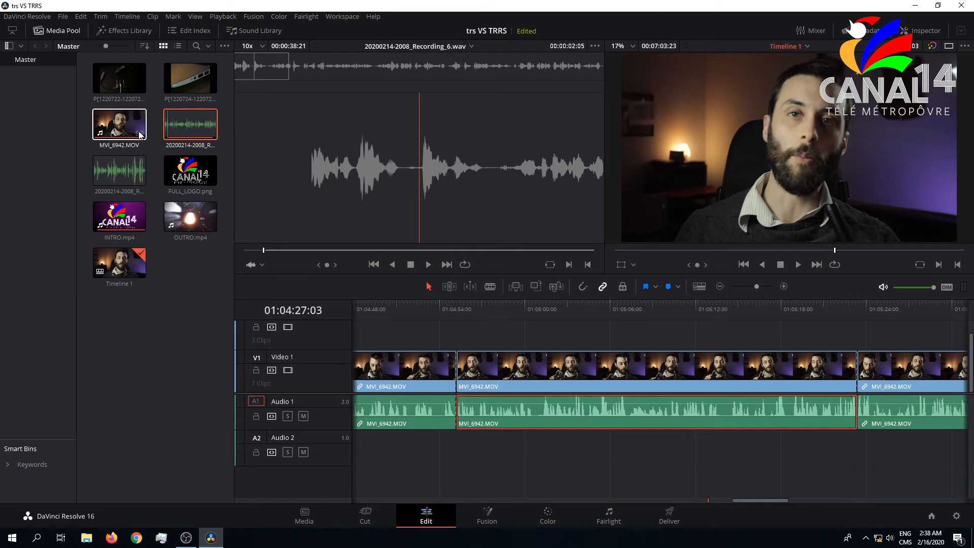
pyautogui.click(124, 170)
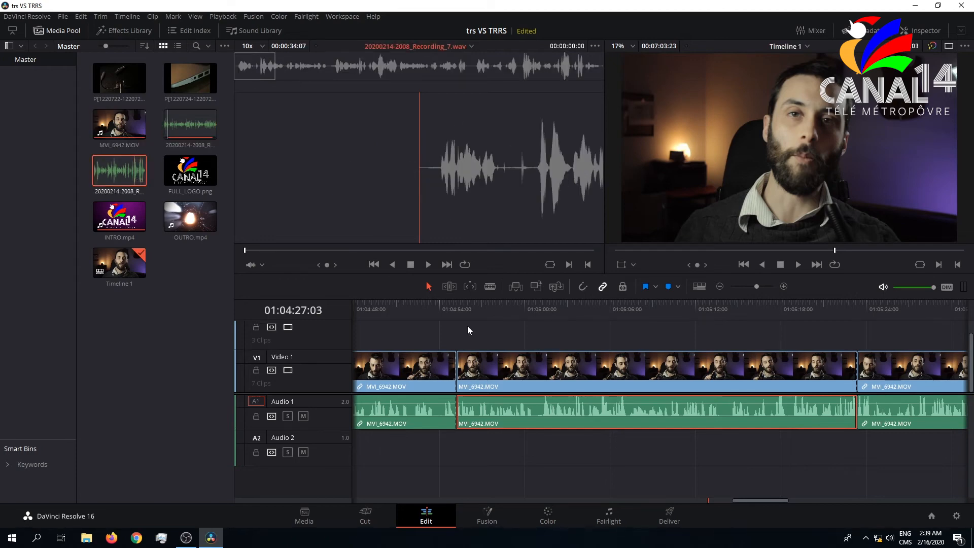
# Play the section starting at about 01:04:55 to hear its opening words
pyautogui.click(461, 311)
pyautogui.press('space')
pyautogui.click(461, 310)
pyautogui.click(456, 311)
pyautogui.press('space')
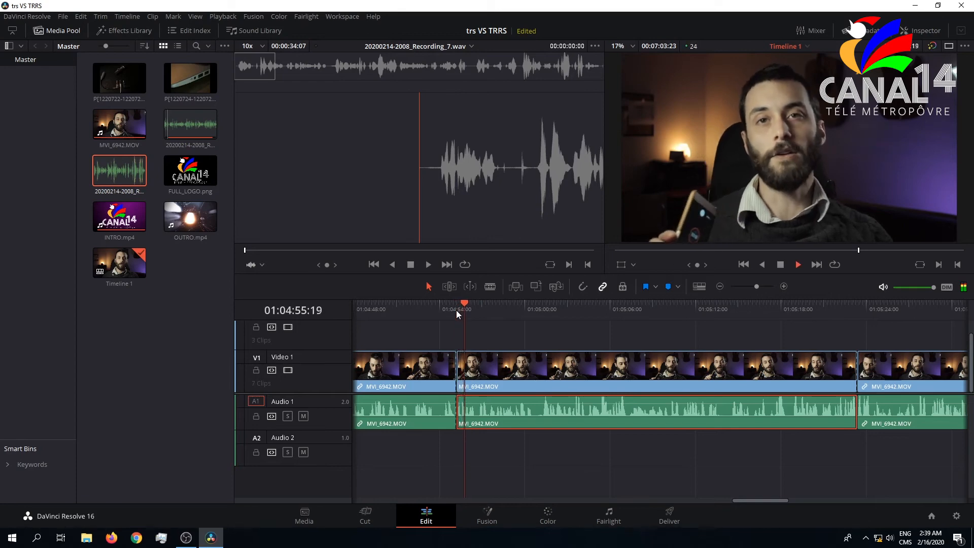
pyautogui.click(258, 61)
pyautogui.press('space')
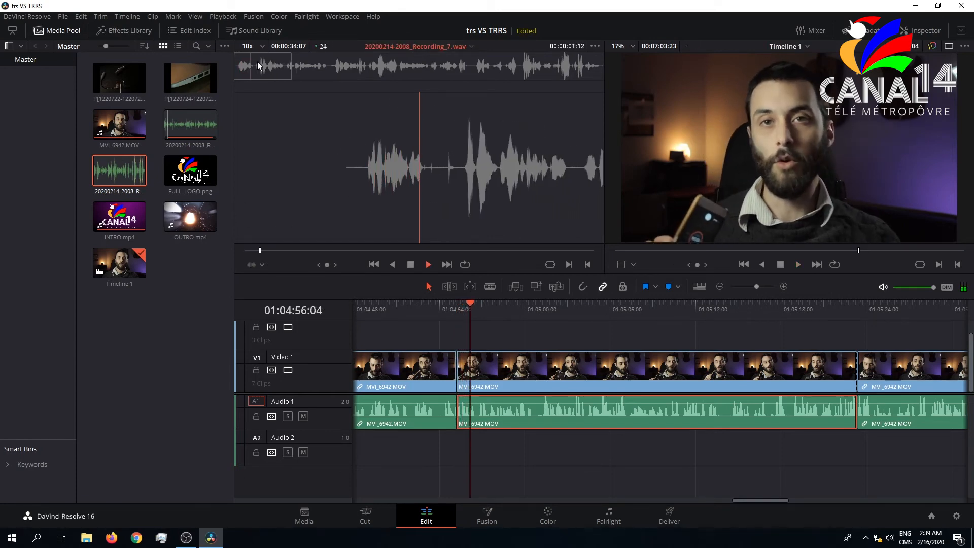
pyautogui.press('space')
pyautogui.moveTo(282, 60)
pyautogui.mouseDown()
pyautogui.moveTo(245, 62)
pyautogui.moveTo(269, 63)
pyautogui.mouseUp()
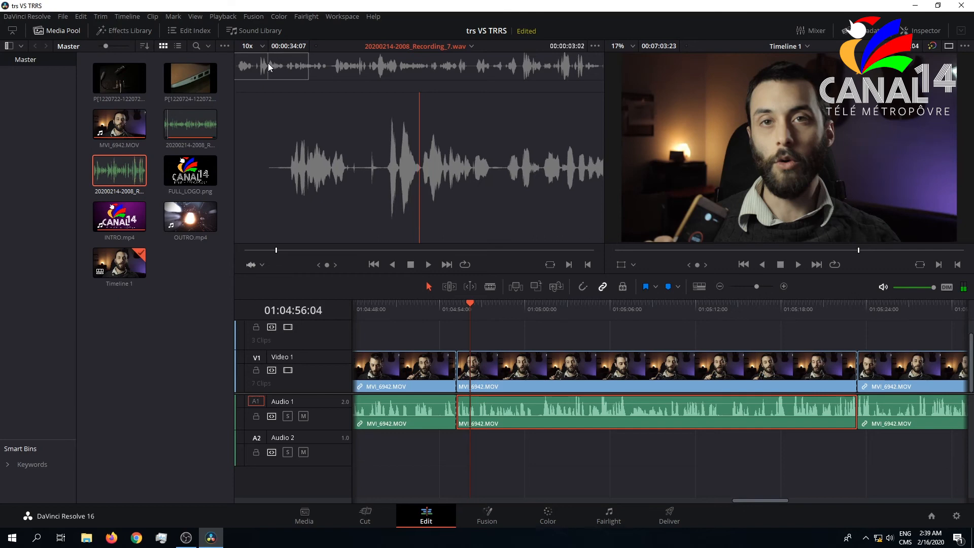
pyautogui.press('space')
pyautogui.press('space')
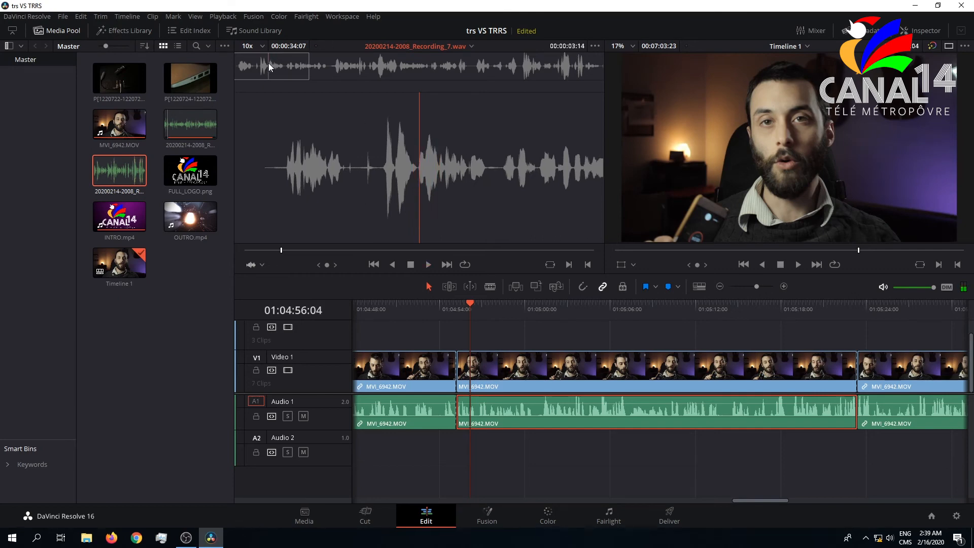
pyautogui.click(568, 264)
pyautogui.moveTo(131, 164); pyautogui.dragTo(457, 455)
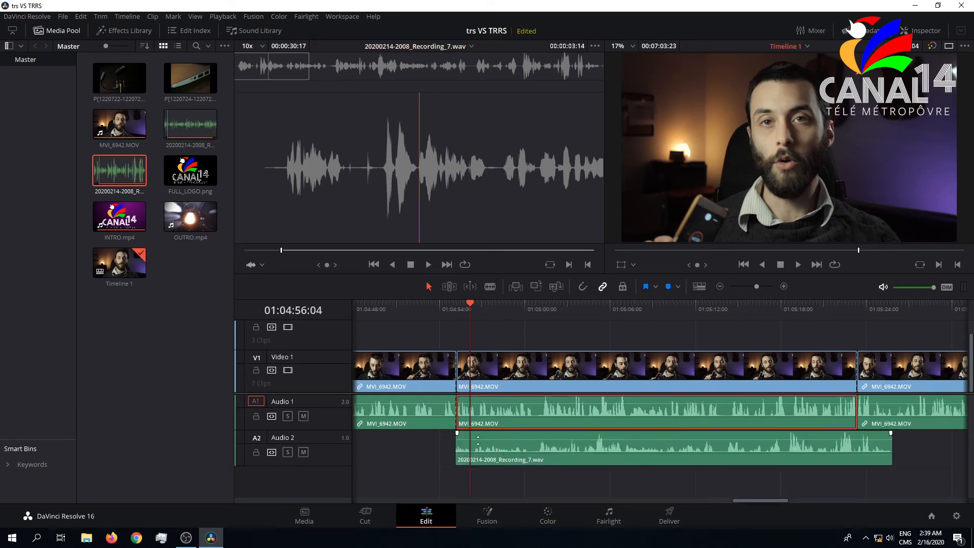
pyautogui.scroll(8, 471, 413)
pyautogui.scroll(-1, 580, 415)
pyautogui.moveTo(546, 455); pyautogui.dragTo(554, 456)
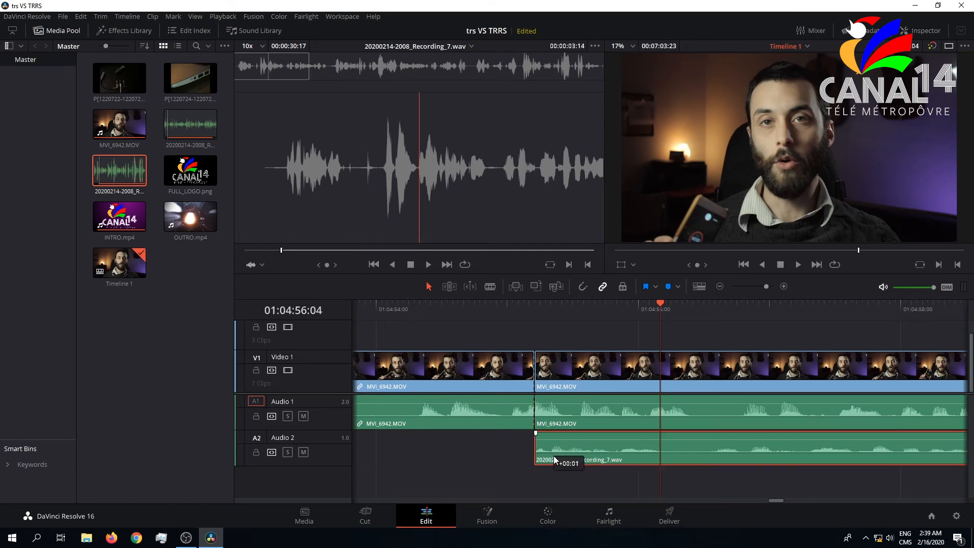
pyautogui.moveTo(554, 457); pyautogui.dragTo(536, 444)
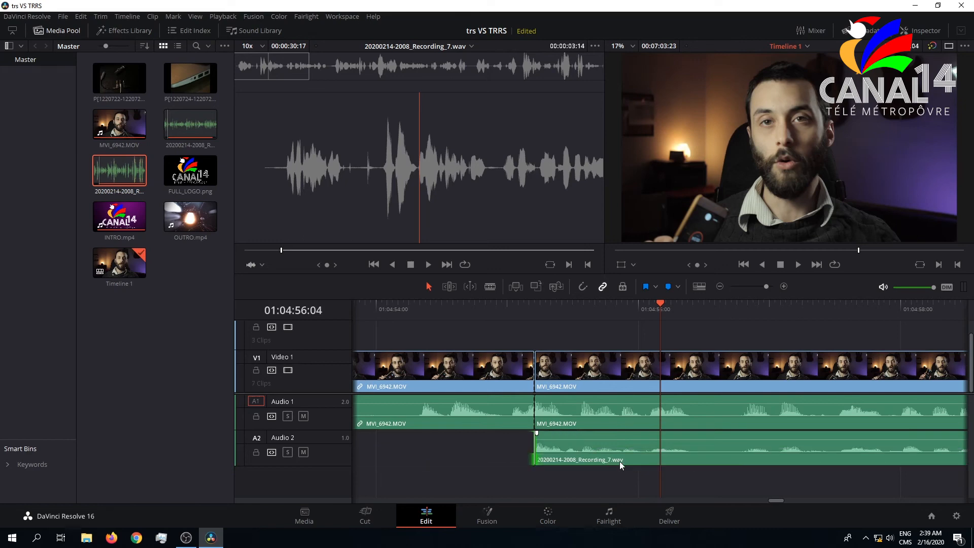
pyautogui.scroll(-4, 699, 462)
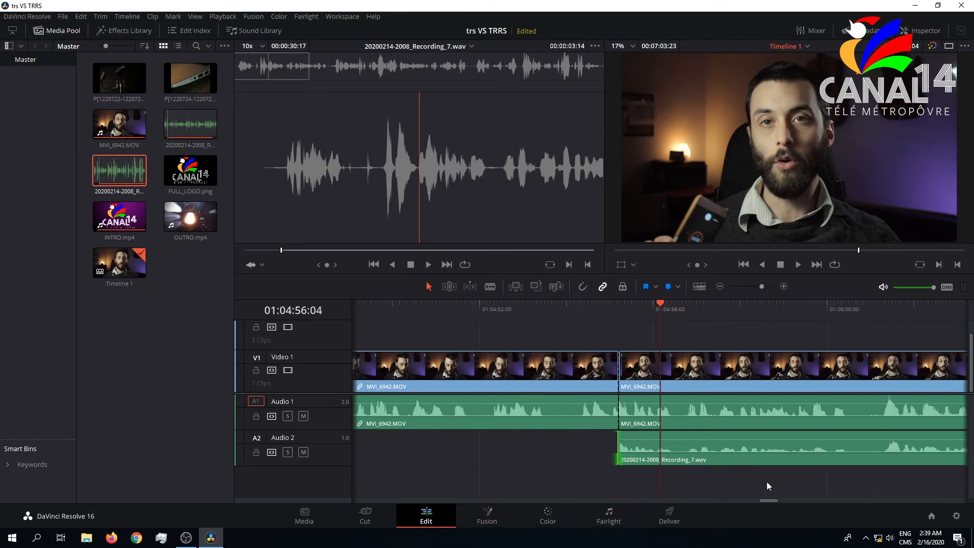
pyautogui.hscroll(-2, 767, 480)
pyautogui.hscroll(8, 768, 479)
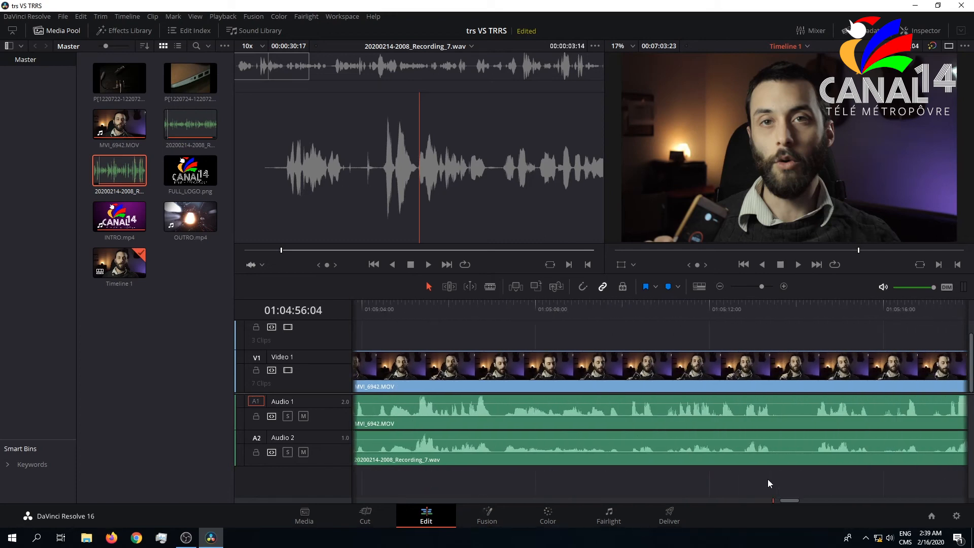
pyautogui.scroll(-4, 768, 479)
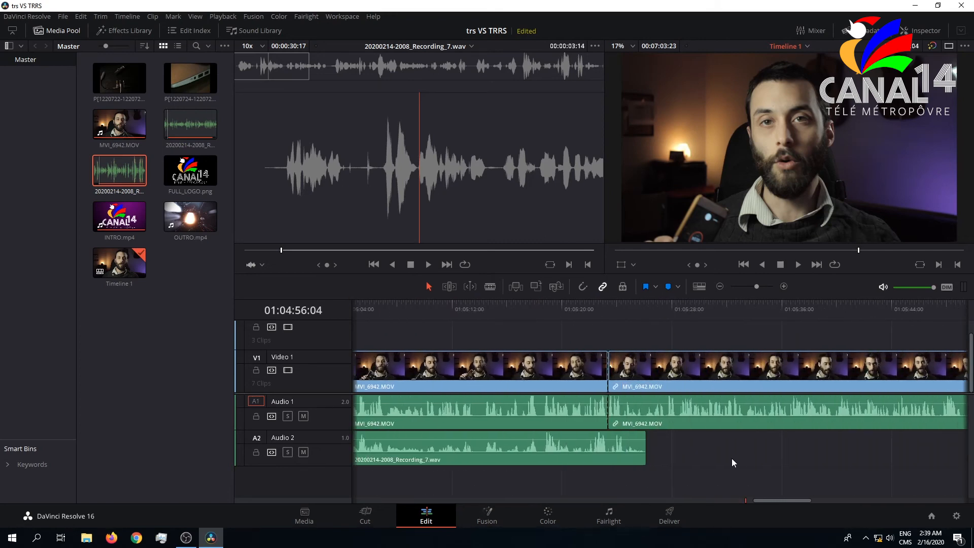
pyautogui.moveTo(646, 447); pyautogui.dragTo(607, 447)
pyautogui.click(583, 412)
pyautogui.press('BackSpace')
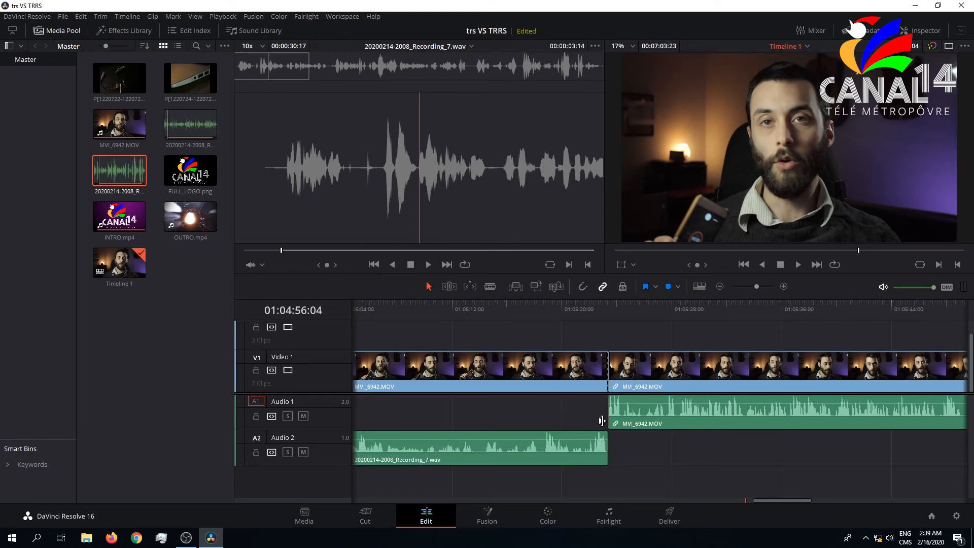
pyautogui.moveTo(578, 434); pyautogui.dragTo(577, 422)
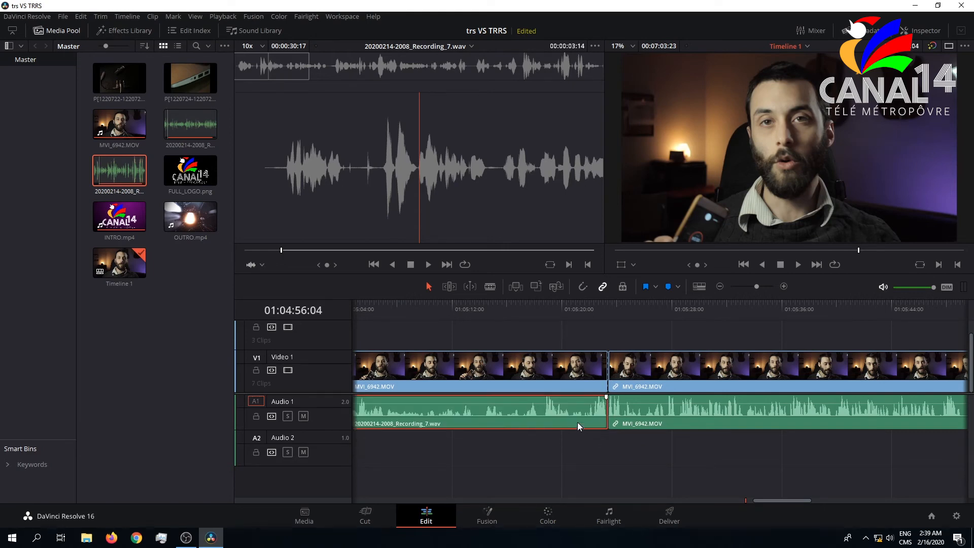
pyautogui.hscroll(-3, 522, 345)
pyautogui.hscroll(-5, 522, 345)
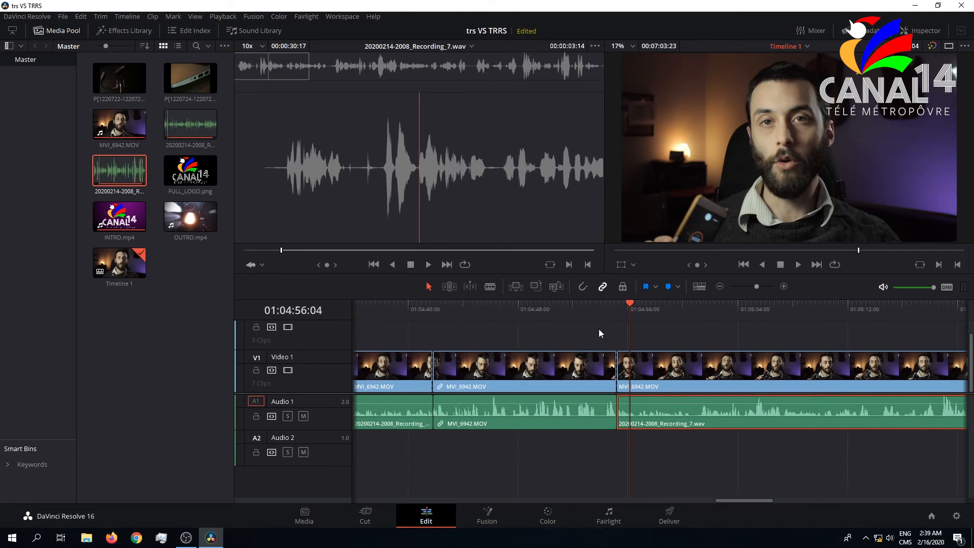
pyautogui.click(616, 306)
pyautogui.press('space')
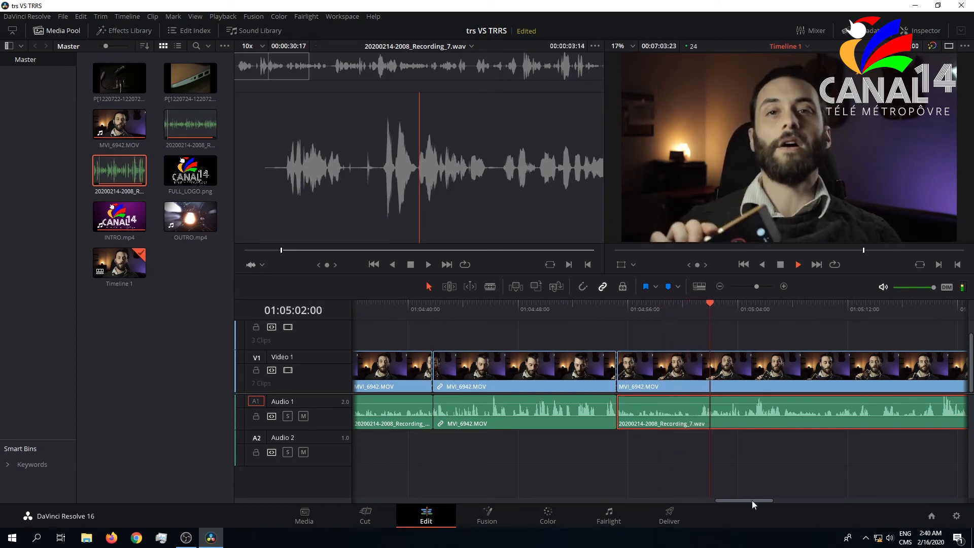
pyautogui.press('space')
pyautogui.hotkey('ctrl', 'b')
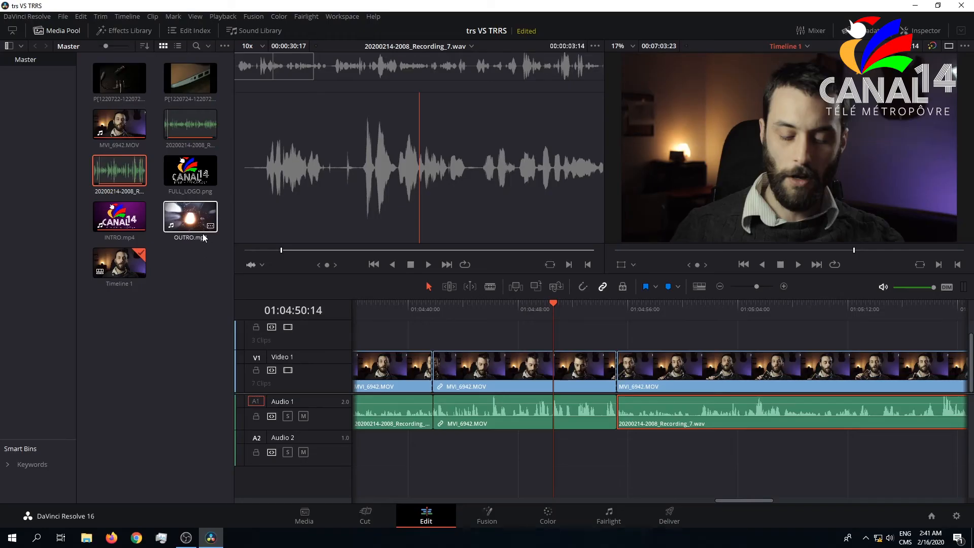
# Append OUTRO.mp4 to the end of the timeline
pyautogui.click(192, 225)
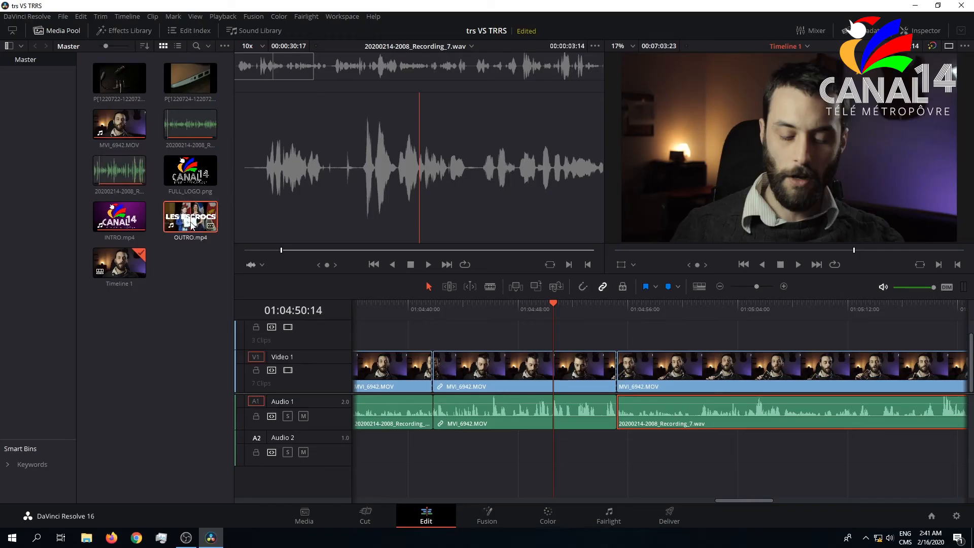
pyautogui.doubleClick(187, 222)
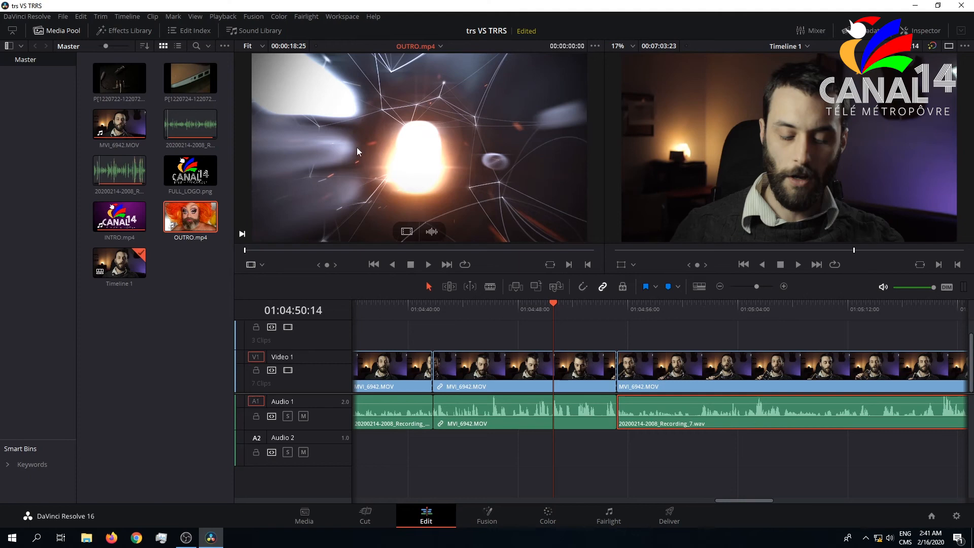
pyautogui.click(79, 17)
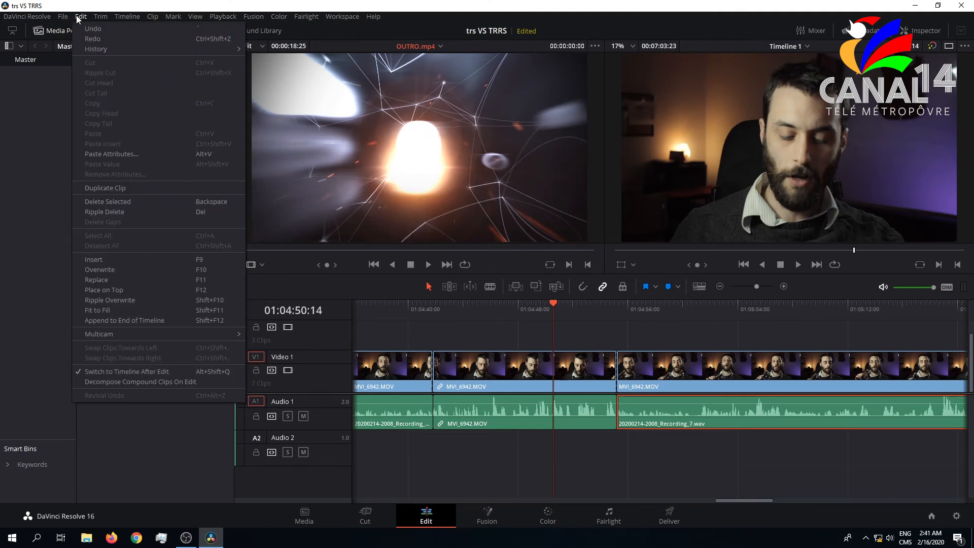
pyautogui.click(162, 321)
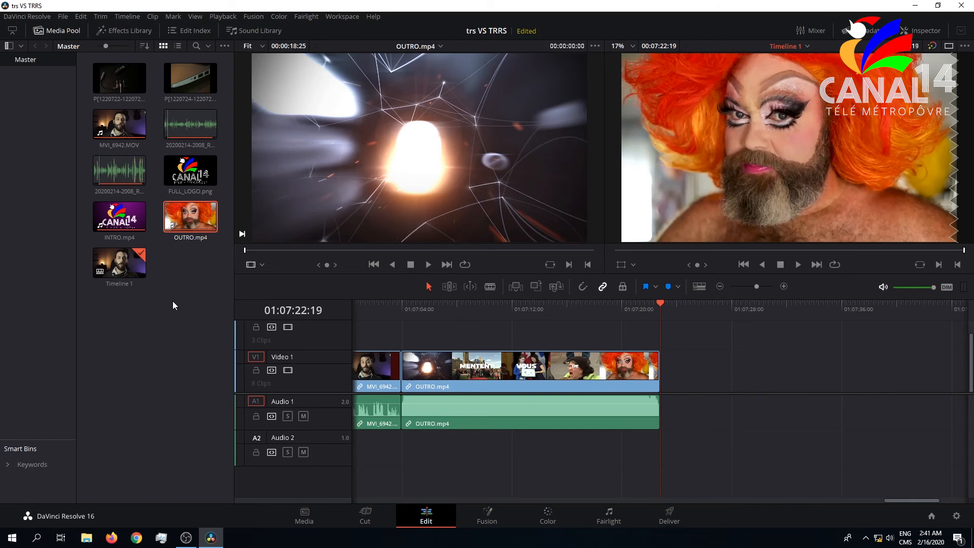
# Play the transition into the outro and lower the OUTRO.mp4 clip volume in two passes, rechecking the loudness by ear
pyautogui.click(396, 308)
pyautogui.press('space')
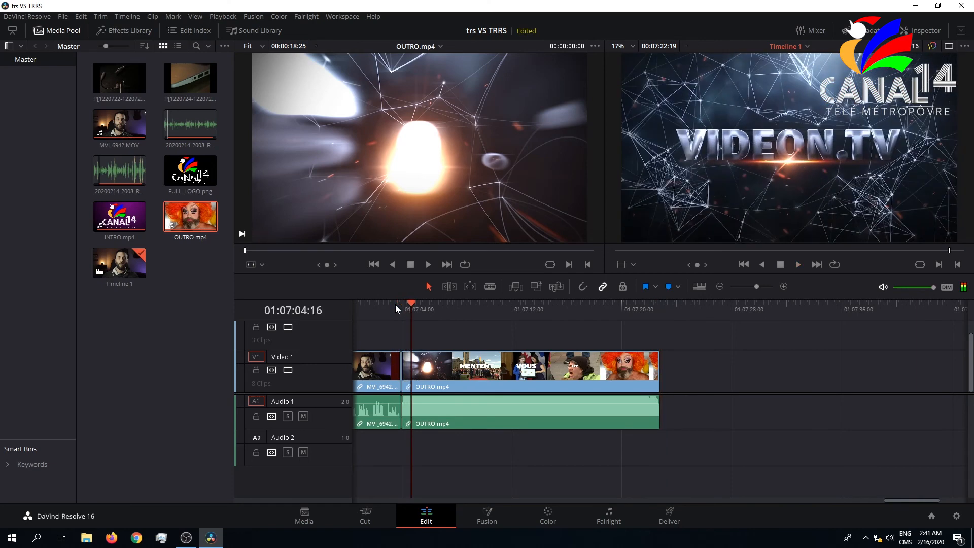
pyautogui.click(502, 378)
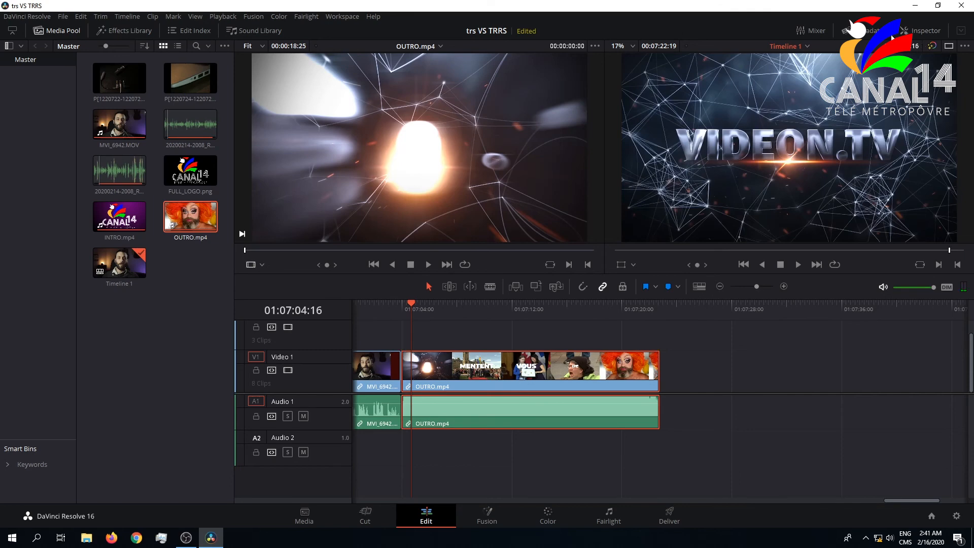
pyautogui.click(923, 30)
pyautogui.click(882, 62)
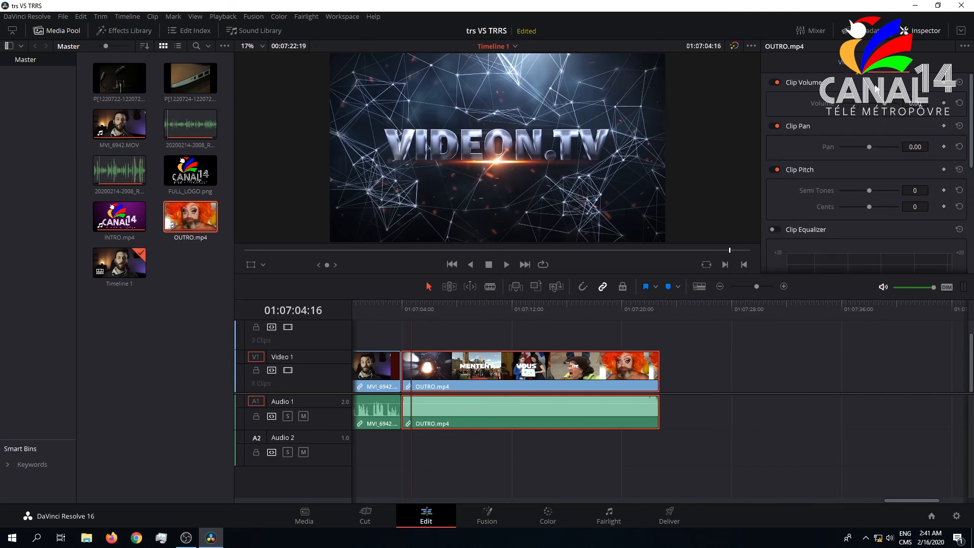
pyautogui.moveTo(888, 104); pyautogui.dragTo(881, 104)
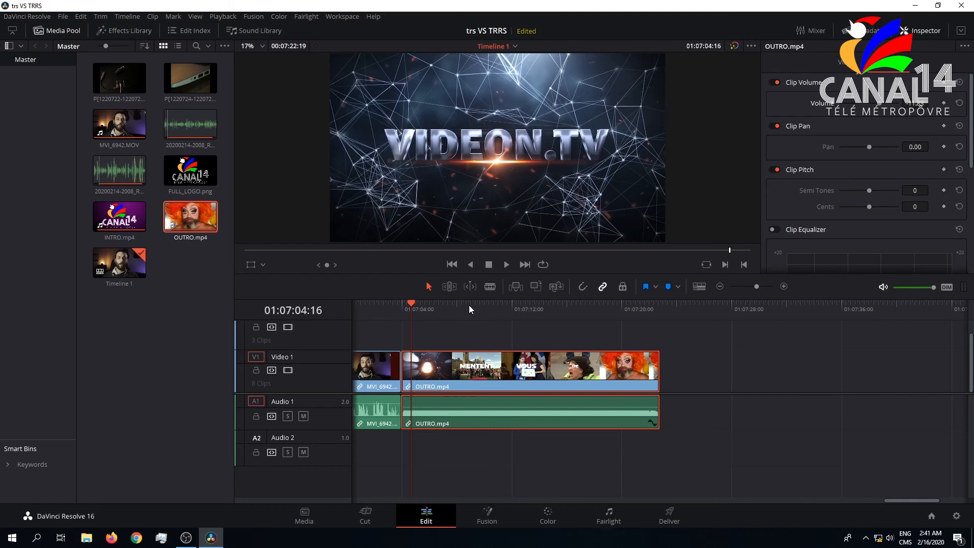
pyautogui.press('space')
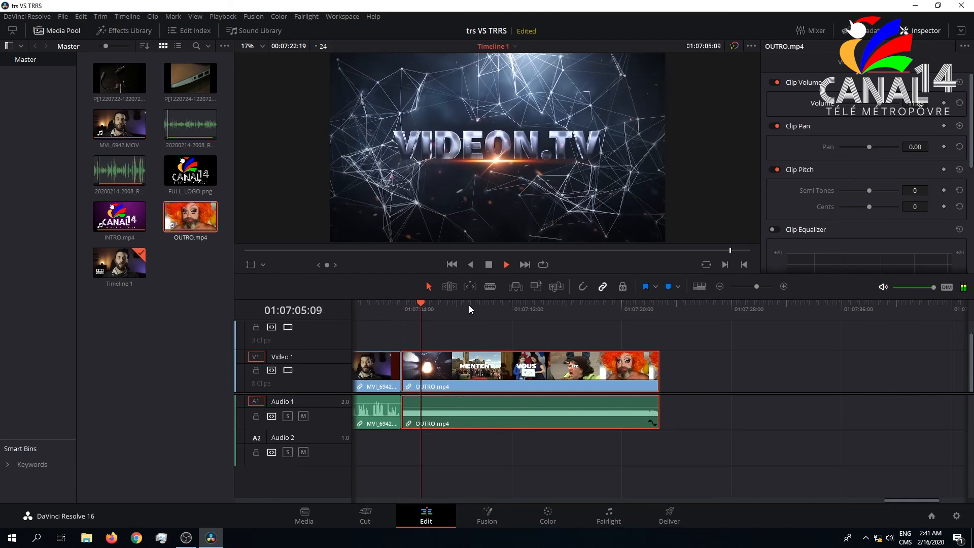
pyautogui.press('space')
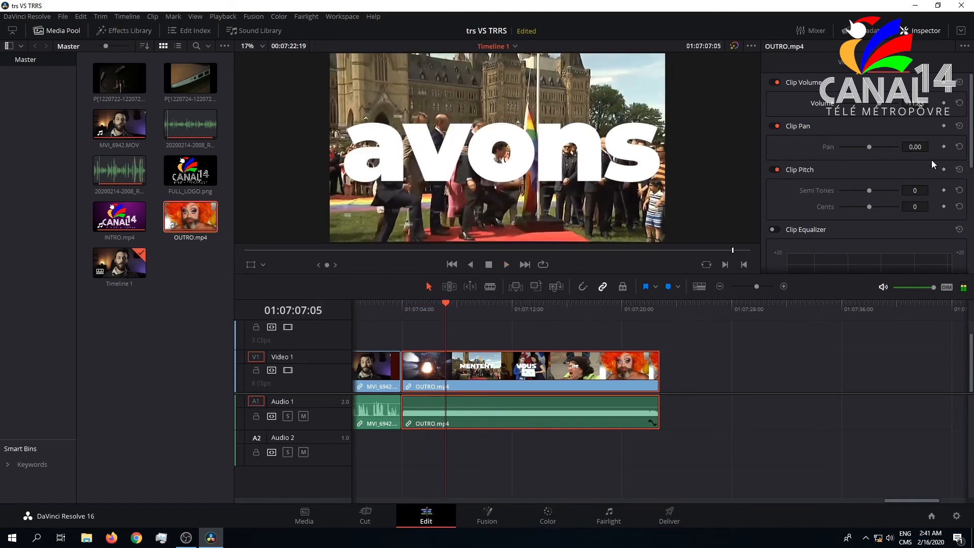
pyautogui.moveTo(880, 105); pyautogui.dragTo(877, 104)
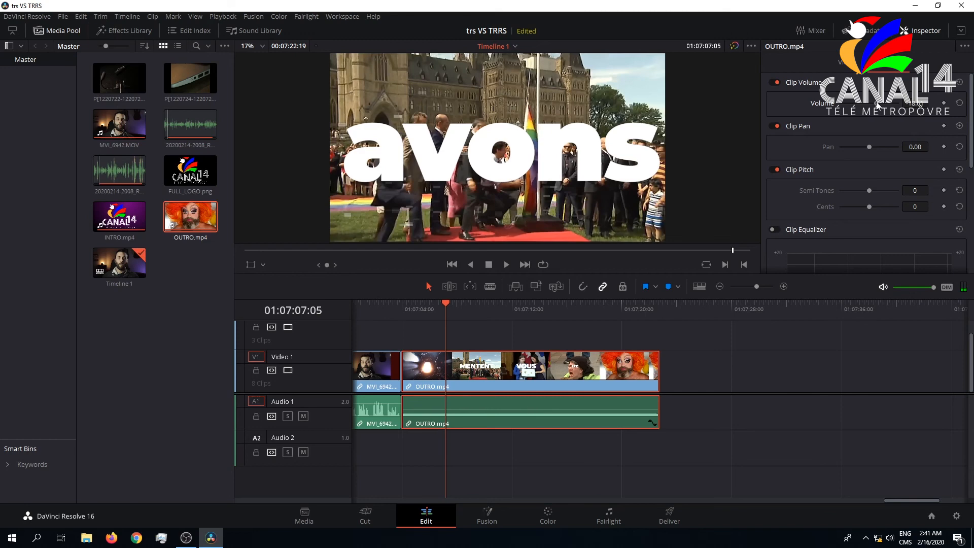
pyautogui.press('space')
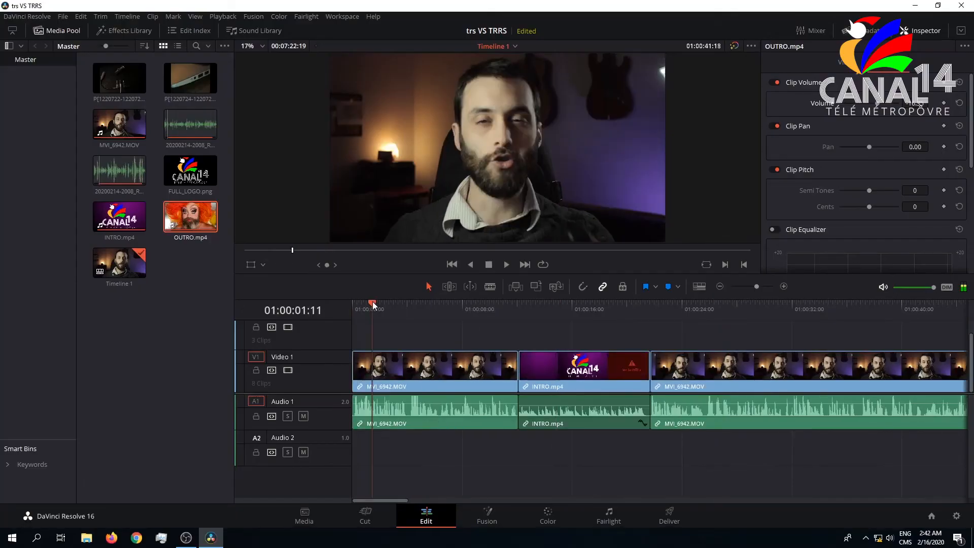
# Place FULL_LOGO.png on Video 3 above the opening clip, starting at 01:00:01:11
pyautogui.click(373, 304)
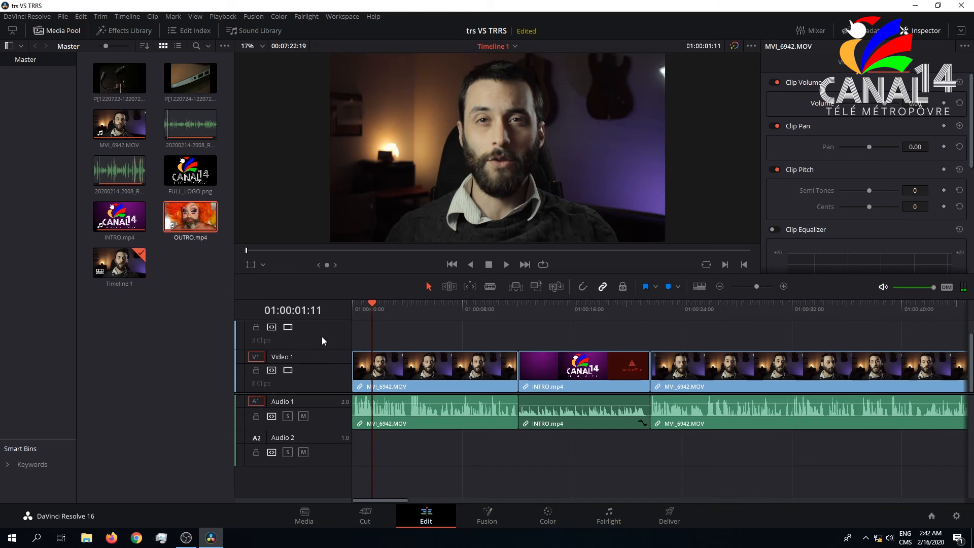
pyautogui.scroll(1, 338, 349)
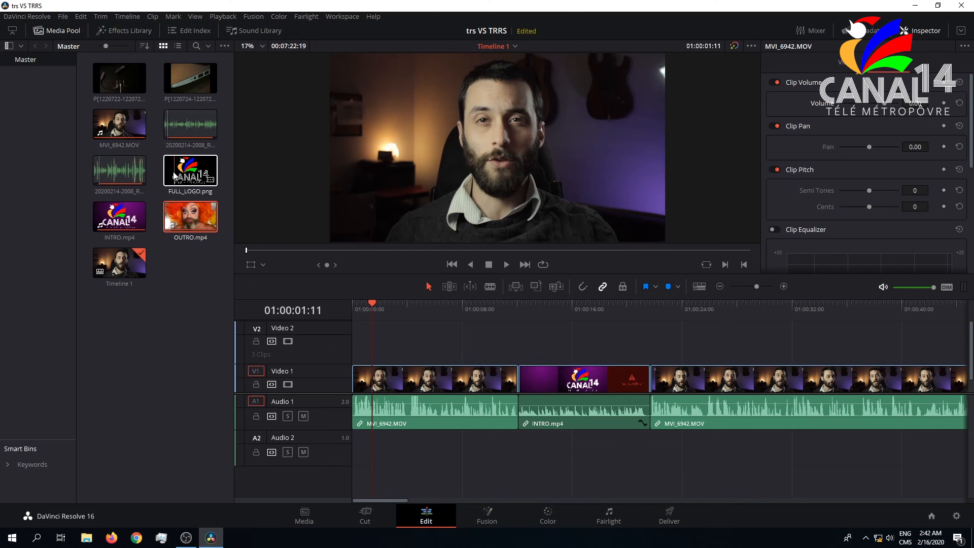
pyautogui.doubleClick(191, 173)
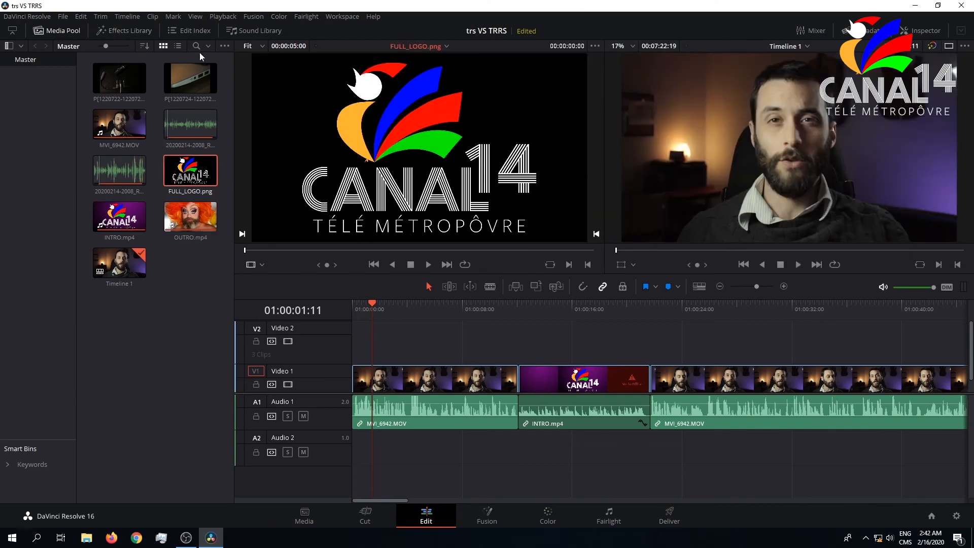
pyautogui.press('F12')
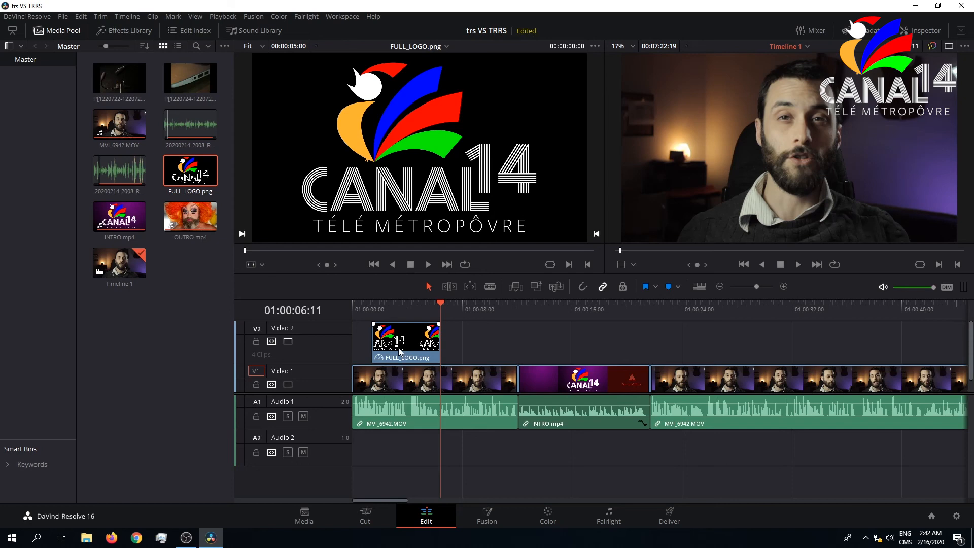
pyautogui.hotkey('ctrl', 'z')
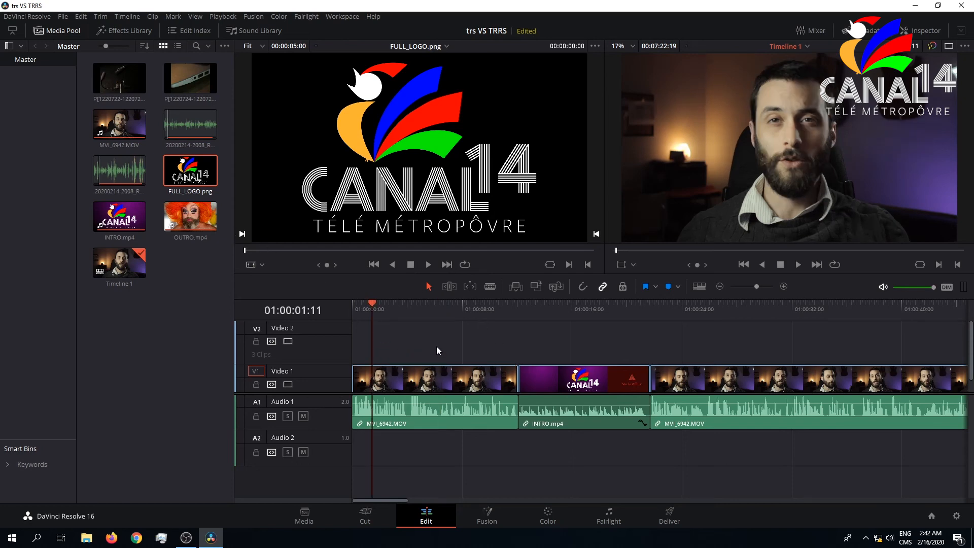
pyautogui.press('XF86AudioLowerVolume')
pyautogui.moveTo(201, 176); pyautogui.dragTo(412, 307)
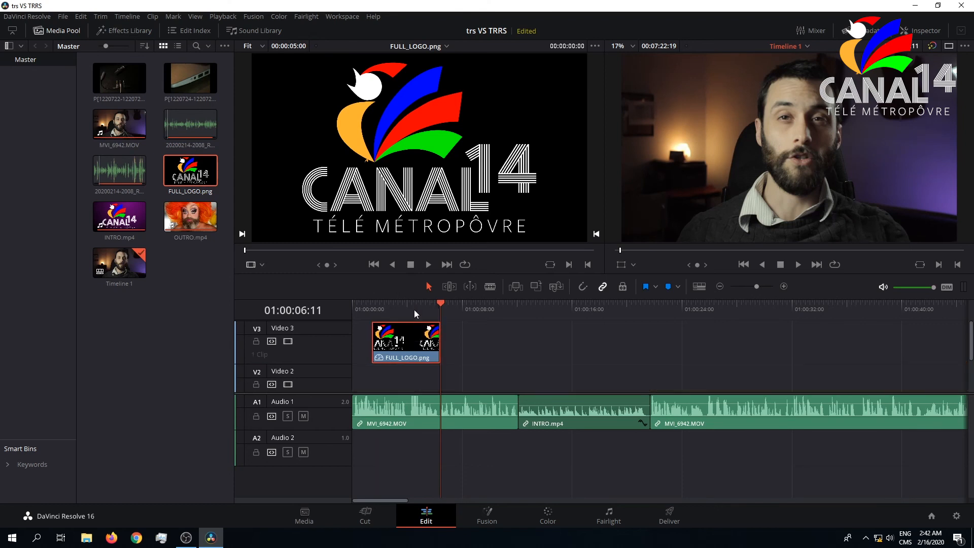
# Re-place FULL_LOGO.png on Video 3 at the timeline start and extend it over the whole video to the outro's end
pyautogui.press('Delete')
pyautogui.moveTo(185, 177); pyautogui.dragTo(403, 335)
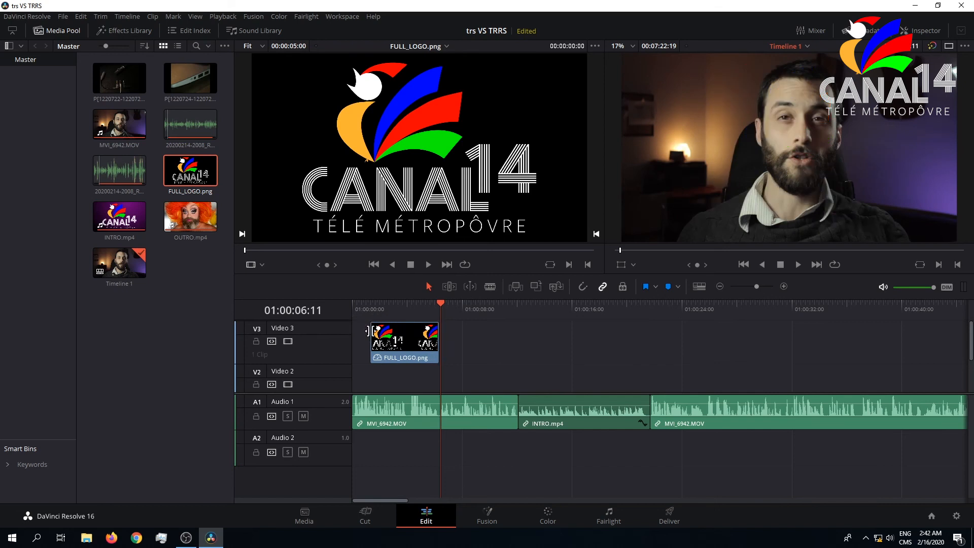
pyautogui.moveTo(396, 345); pyautogui.dragTo(682, 345)
pyautogui.scroll(-8, 466, 321)
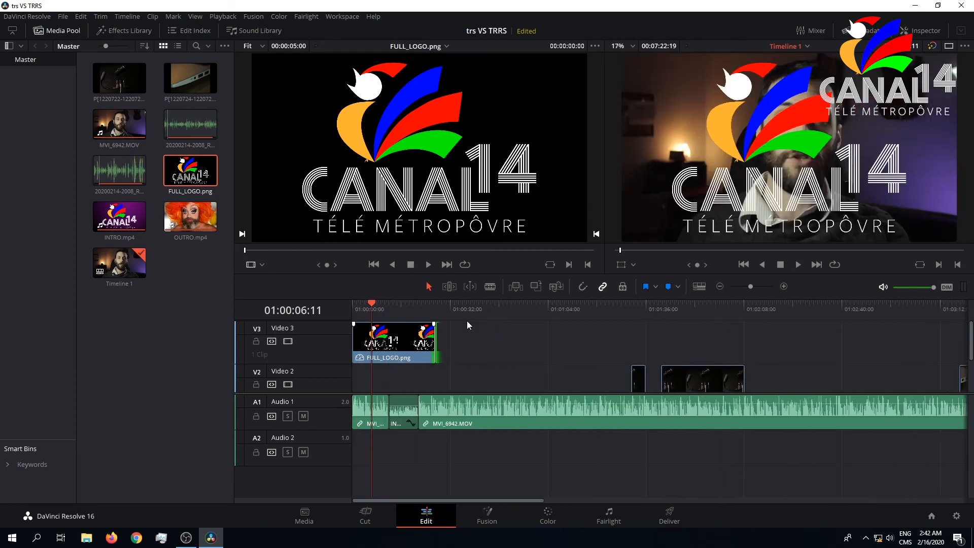
pyautogui.moveTo(374, 336); pyautogui.dragTo(671, 333)
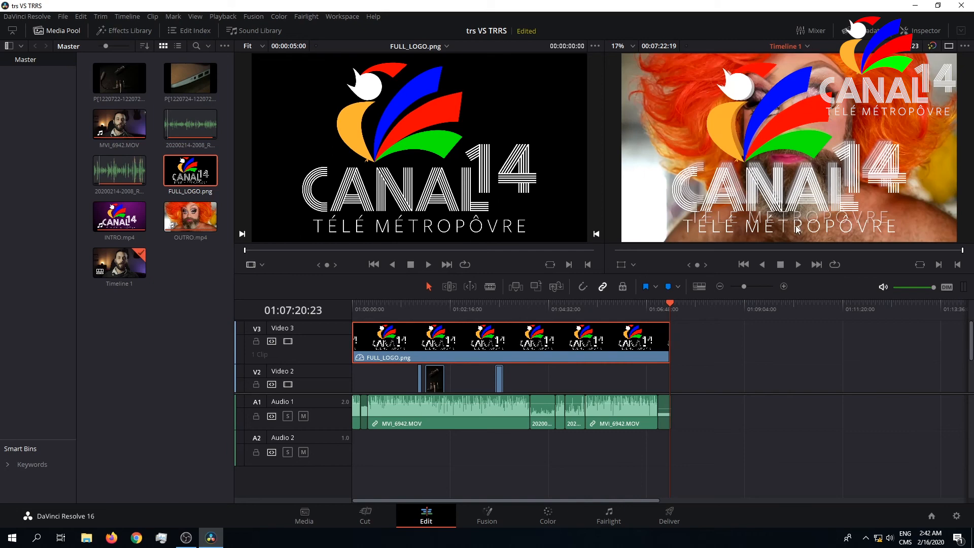
# Scale the FULL_LOGO.png clip down to a linked X and Y zoom of 0.200
pyautogui.click(932, 30)
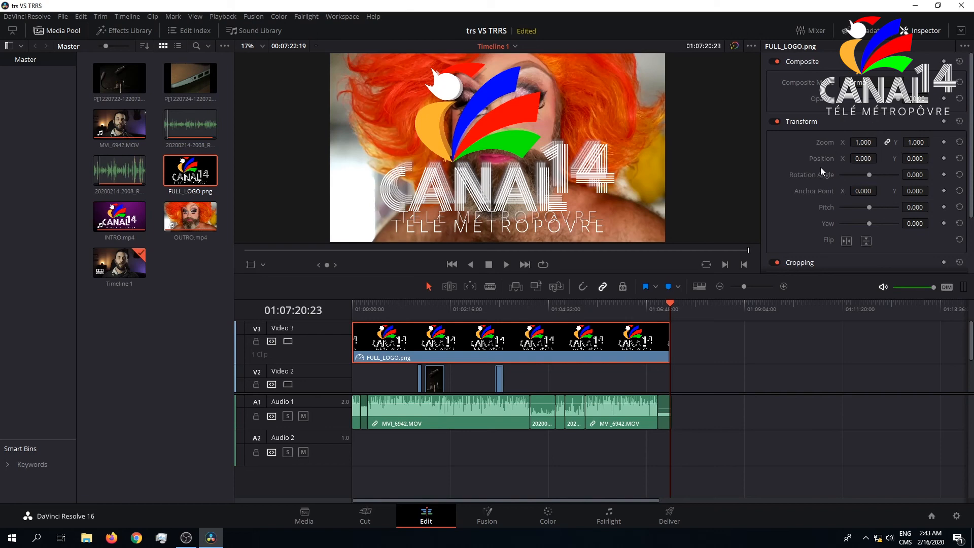
pyautogui.scroll(-2, 815, 165)
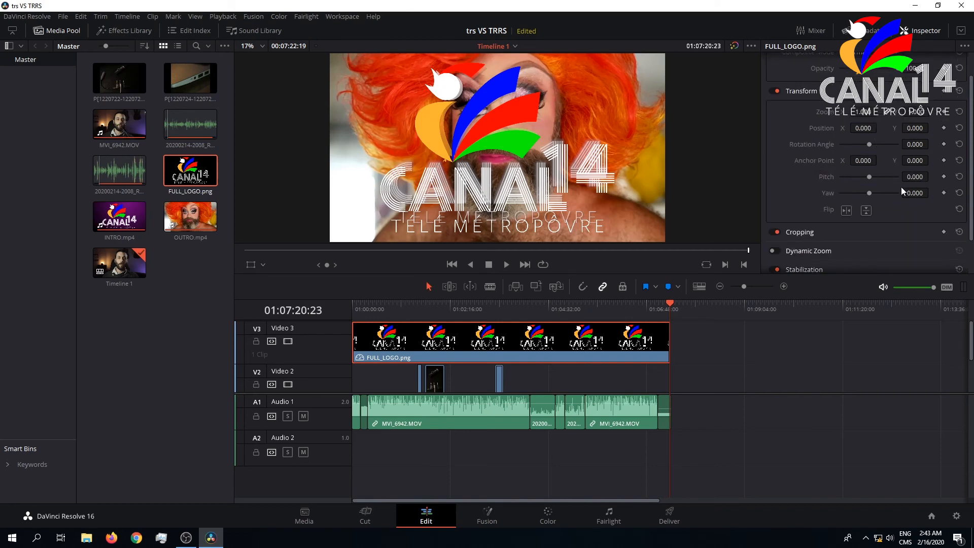
pyautogui.scroll(-3, 915, 214)
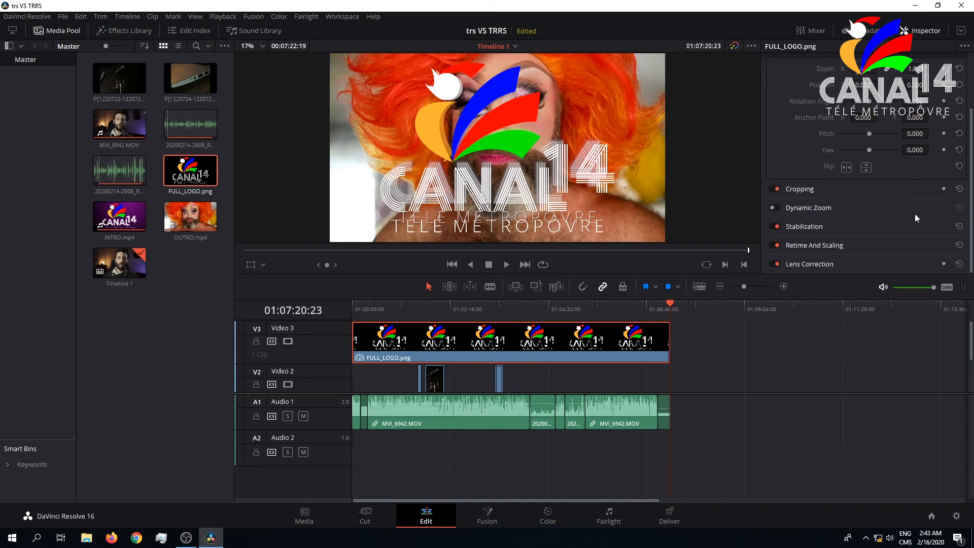
pyautogui.scroll(5, 915, 214)
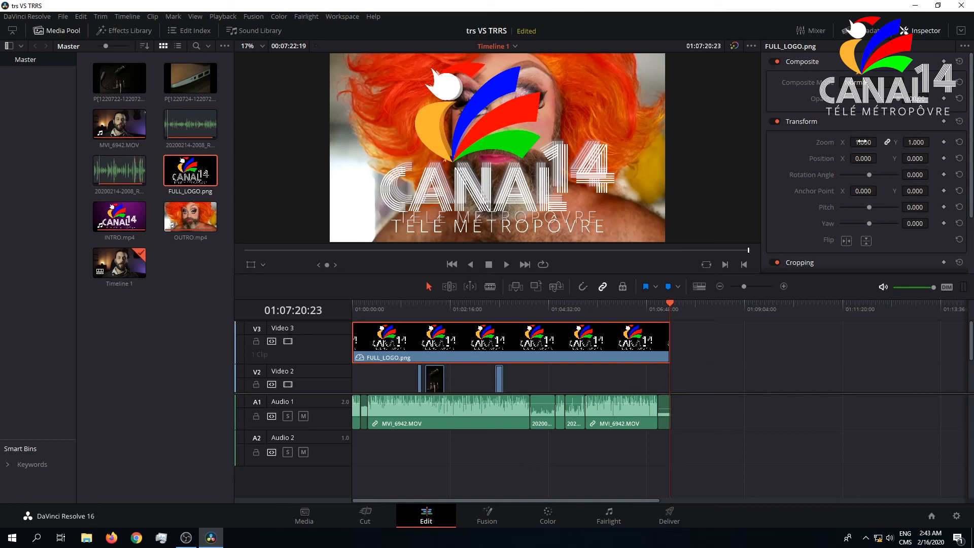
pyautogui.moveTo(863, 142); pyautogui.dragTo(827, 142)
pyautogui.click(868, 142)
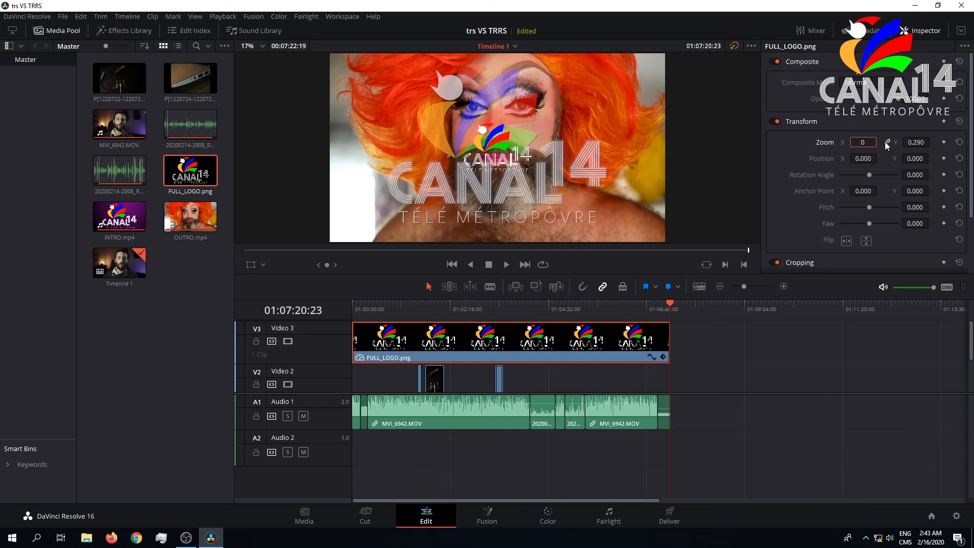
pyautogui.write('0.2')
pyautogui.press('Return')
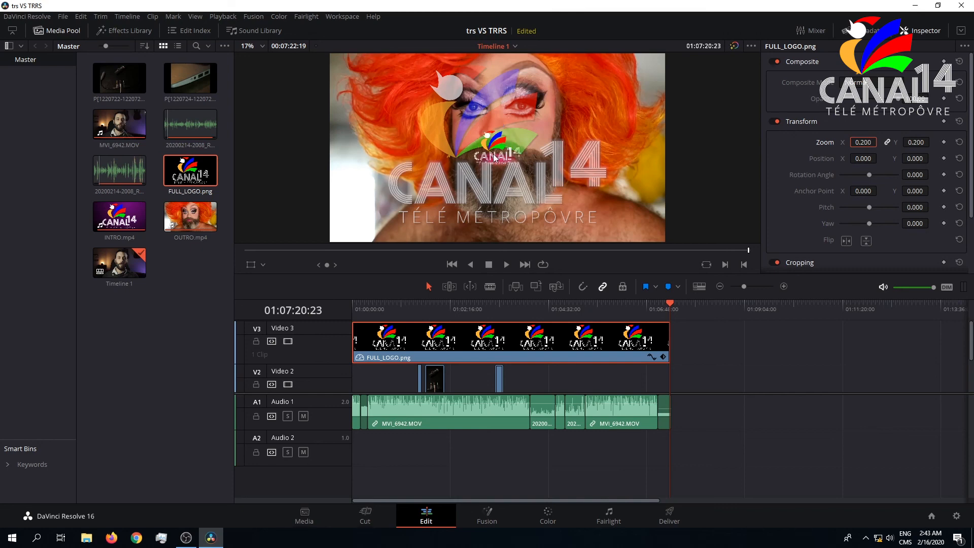
# Move the logo to the picture's upper-right corner at position X 1566, Y 818, and check its placement at several points in the video
pyautogui.moveTo(851, 161); pyautogui.dragTo(880, 158)
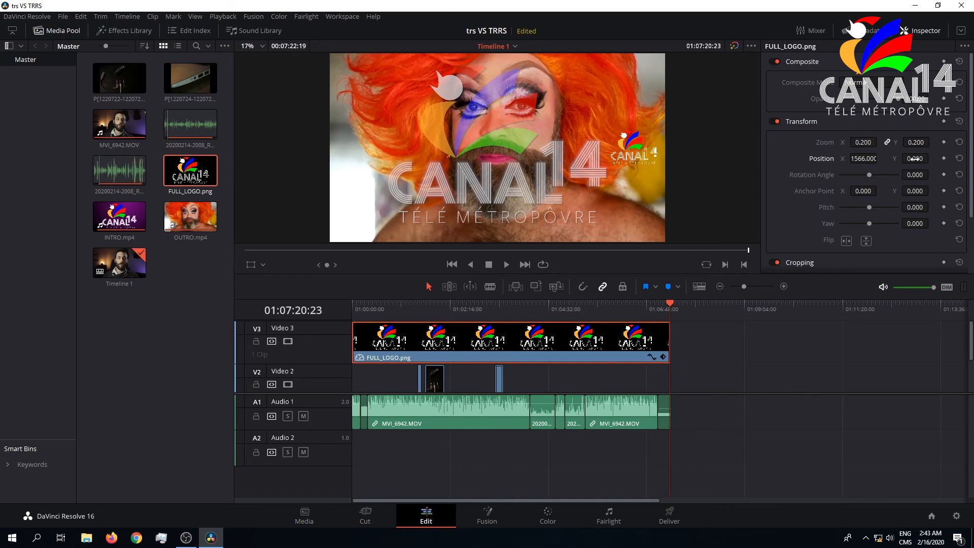
pyautogui.moveTo(915, 158); pyautogui.dragTo(932, 158)
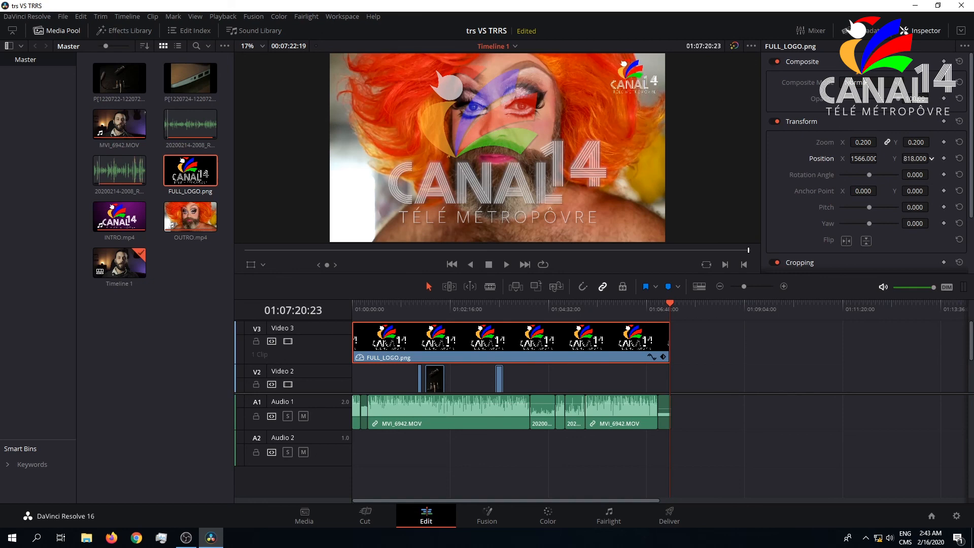
pyautogui.click(517, 304)
pyautogui.click(441, 304)
pyautogui.moveTo(420, 301); pyautogui.dragTo(451, 301)
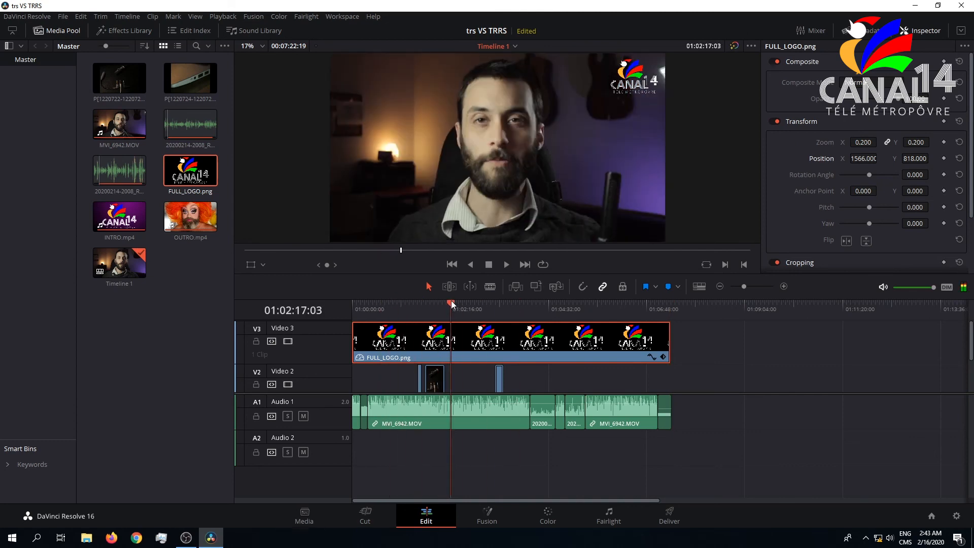
pyautogui.click(486, 306)
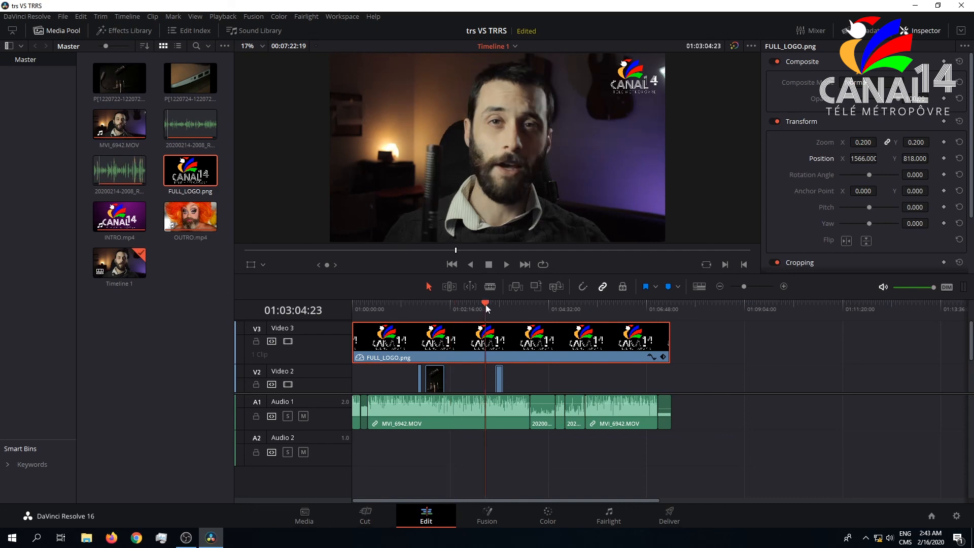